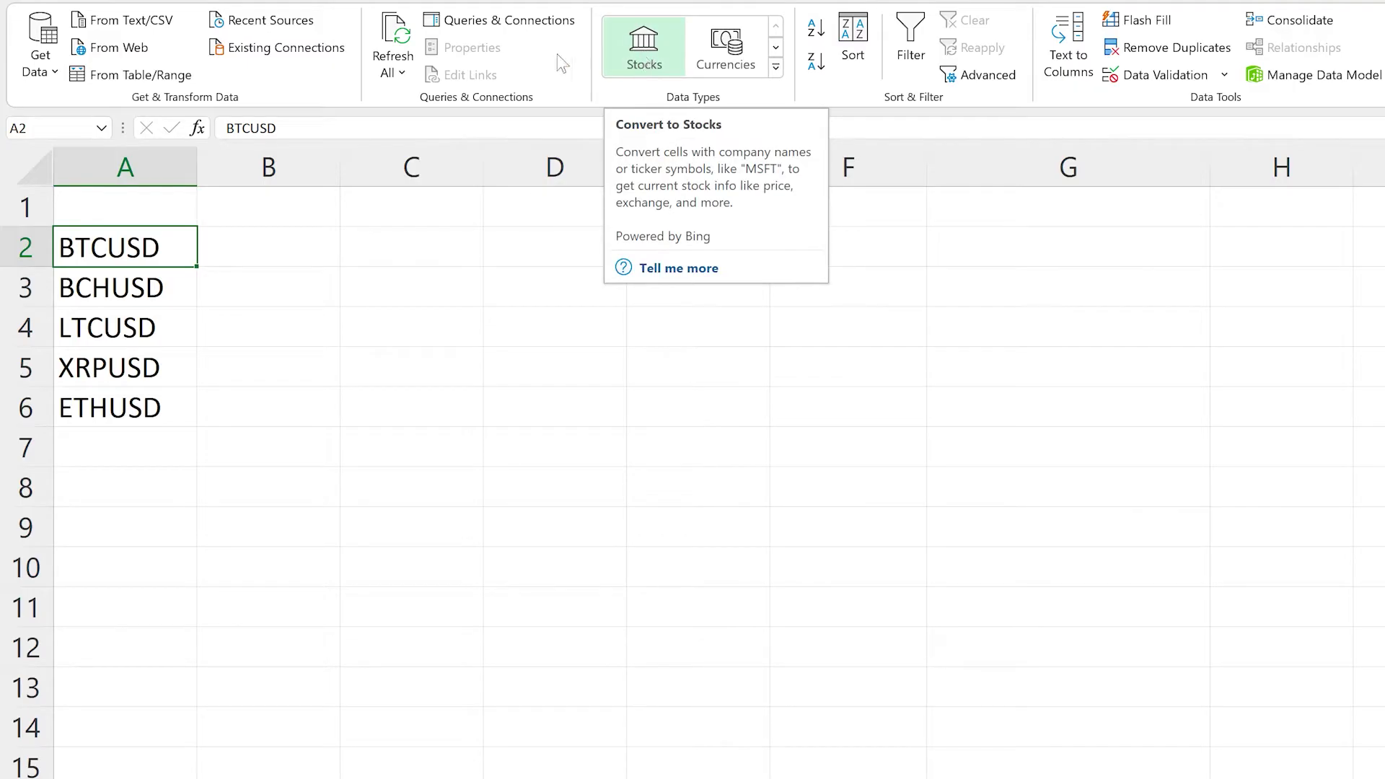
# Convert the crypto ticker symbols in A2:A6 to the Stocks data type
pyautogui.click(70, 15)
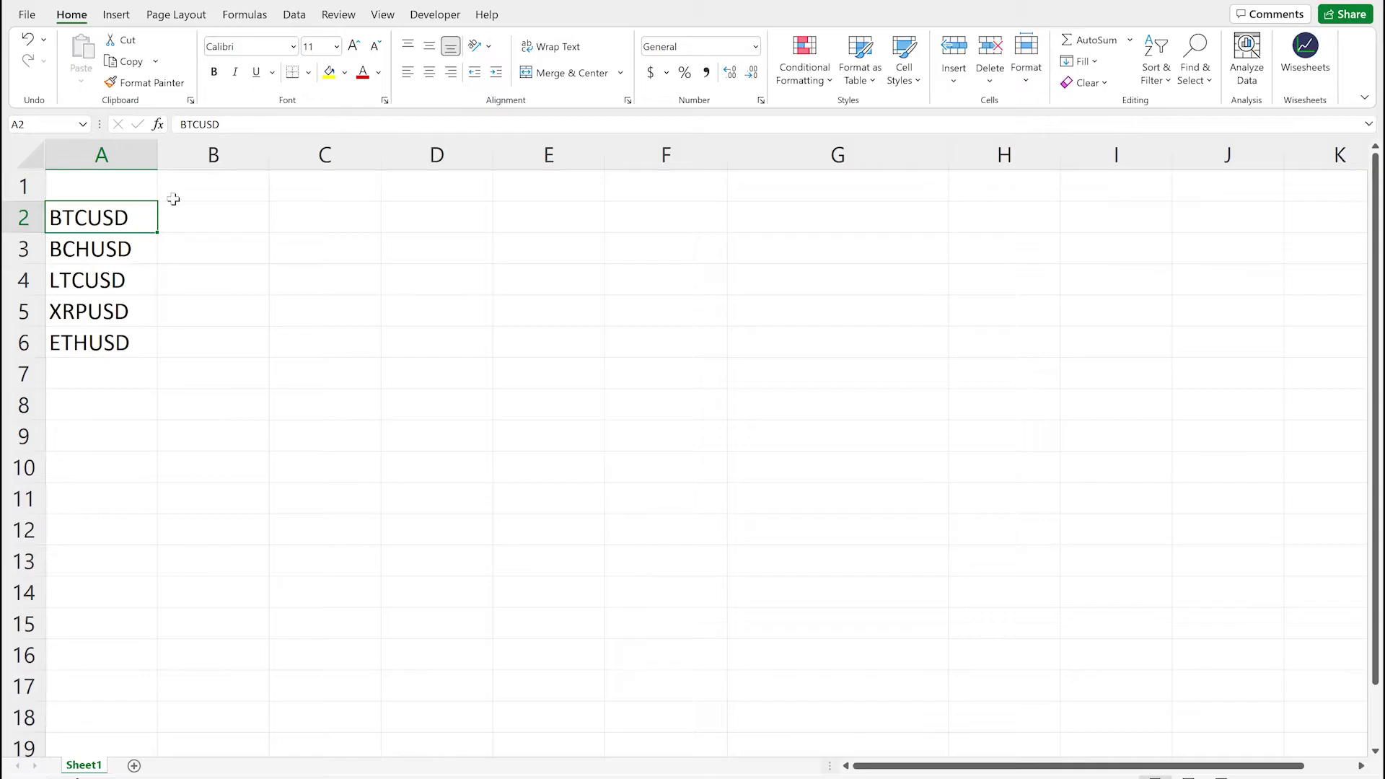
pyautogui.moveTo(98, 225); pyautogui.dragTo(112, 352)
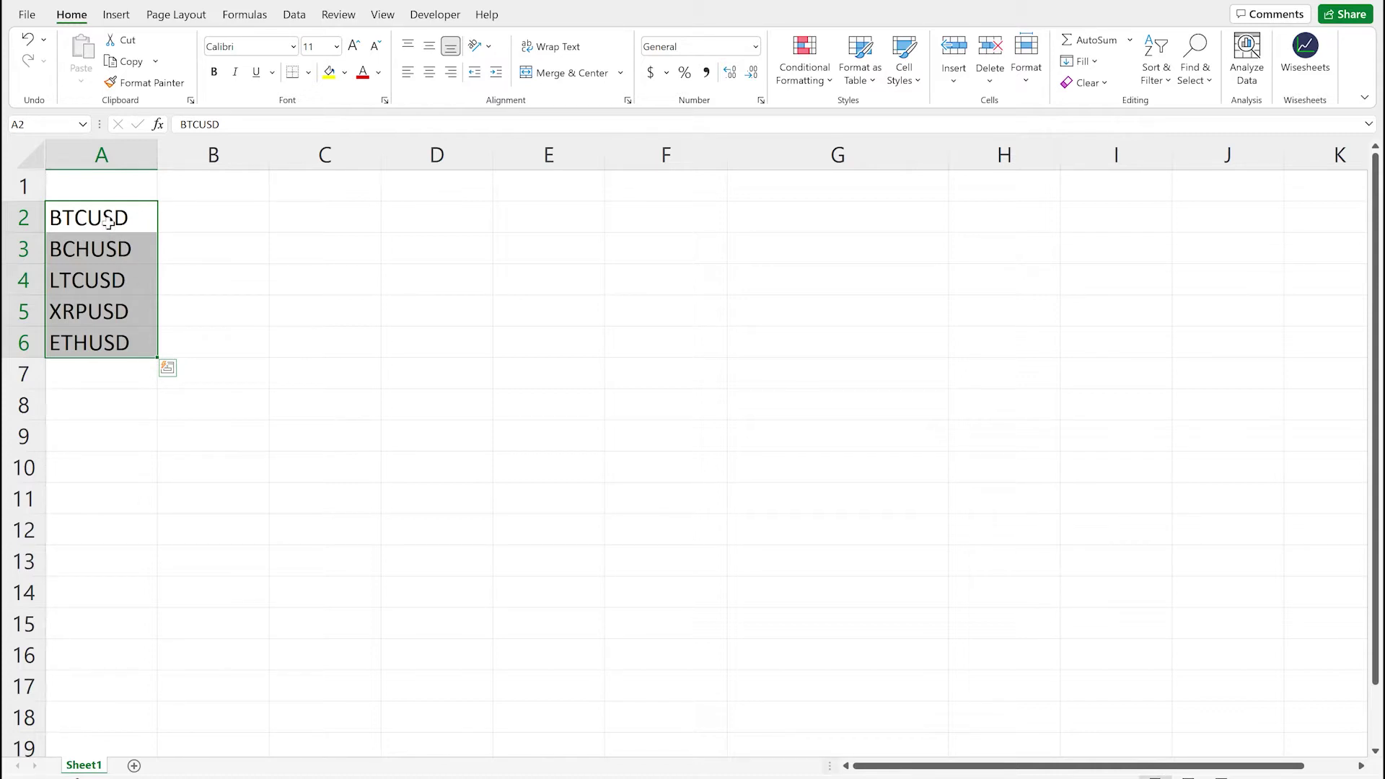
pyautogui.click(232, 235)
pyautogui.click(133, 218)
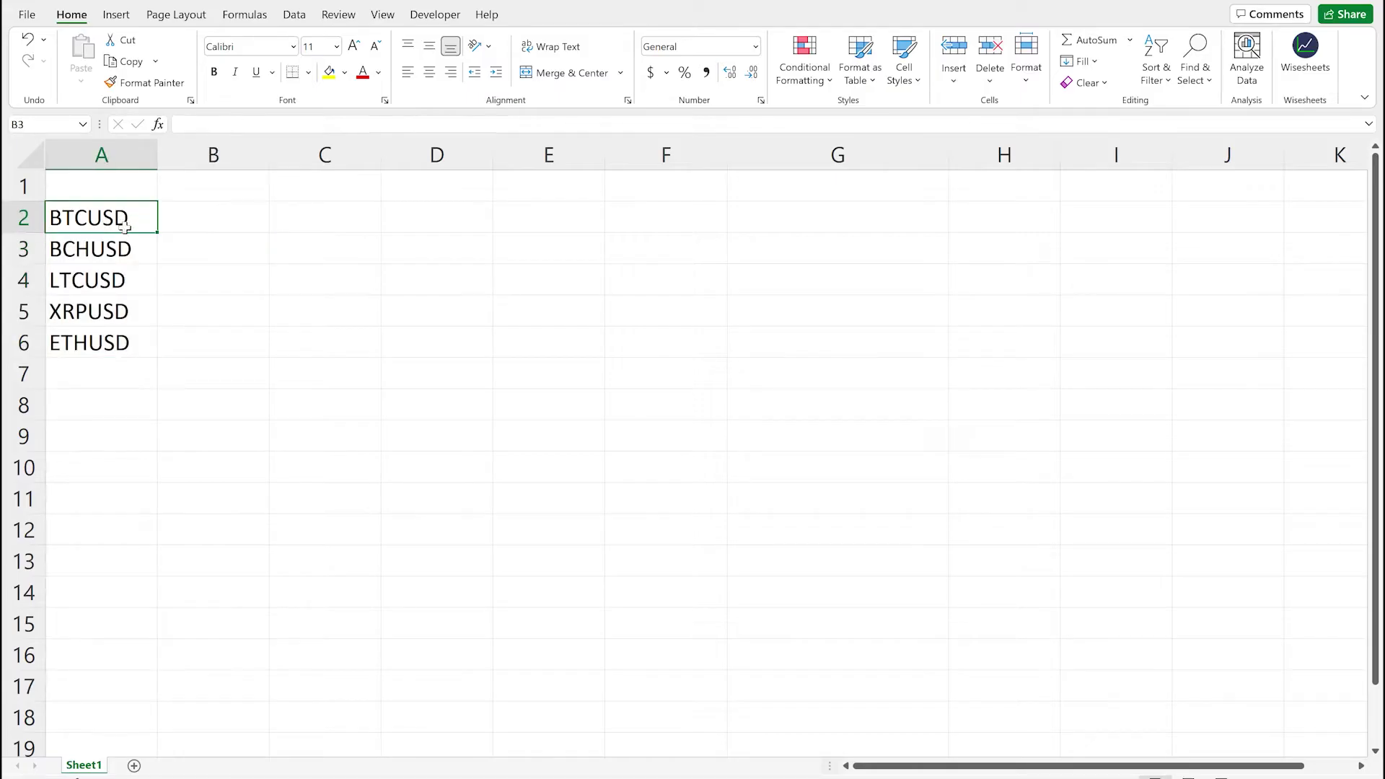
pyautogui.moveTo(127, 304); pyautogui.dragTo(119, 341)
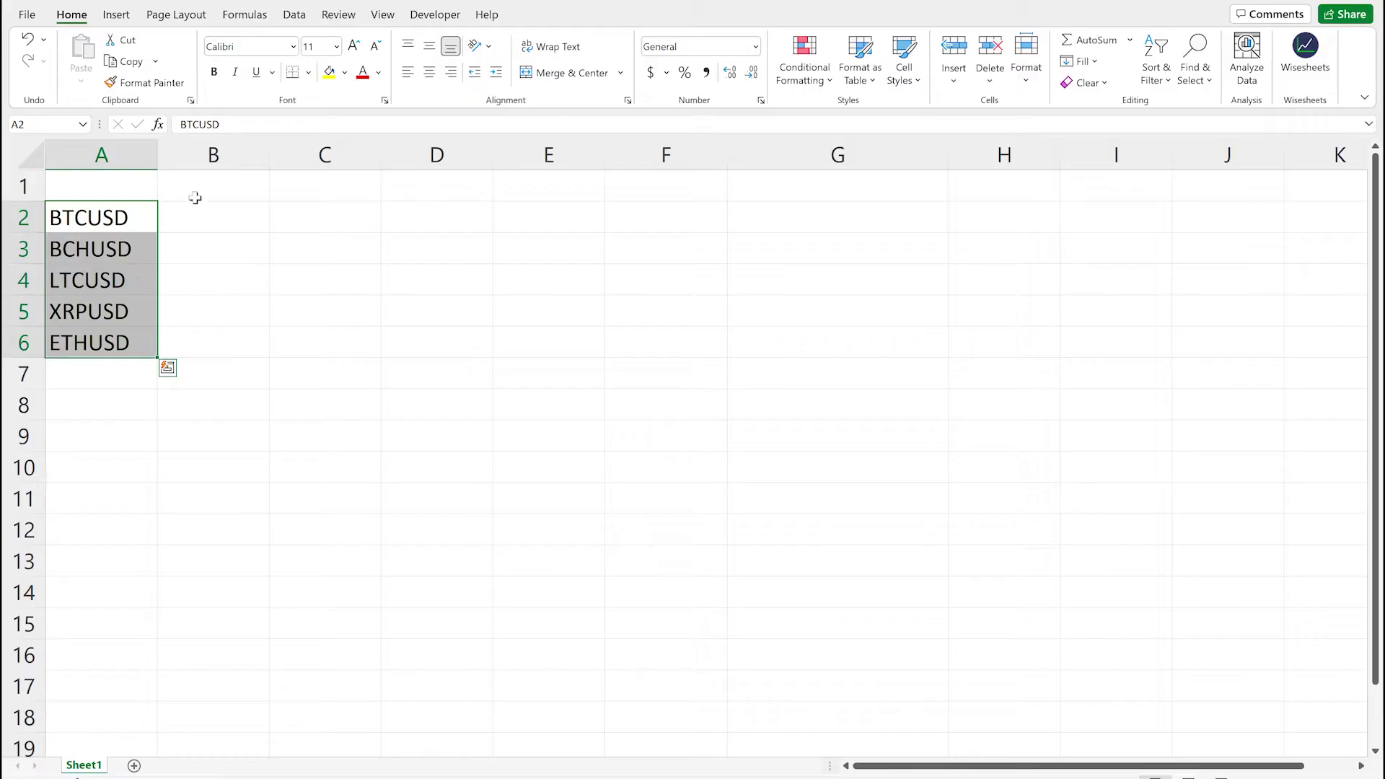
pyautogui.click(296, 16)
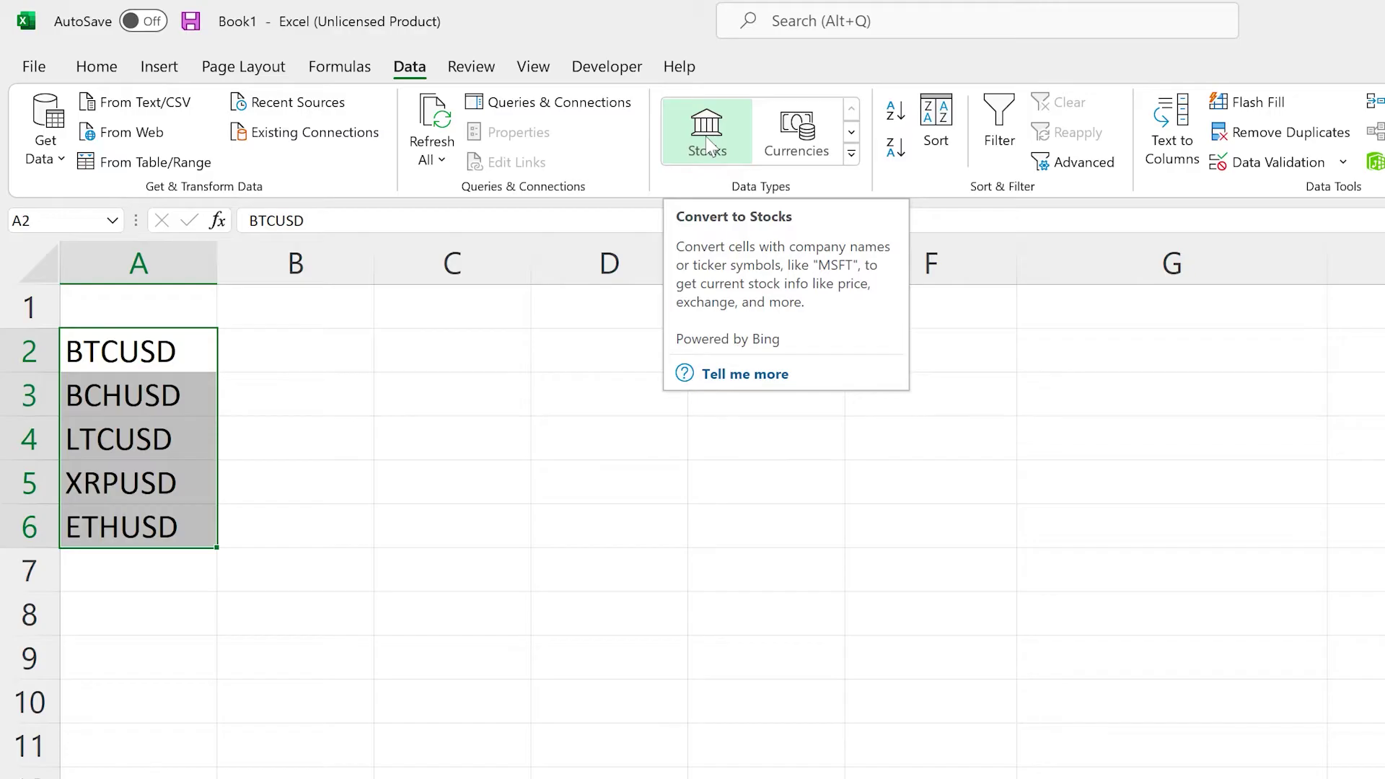
pyautogui.click(708, 144)
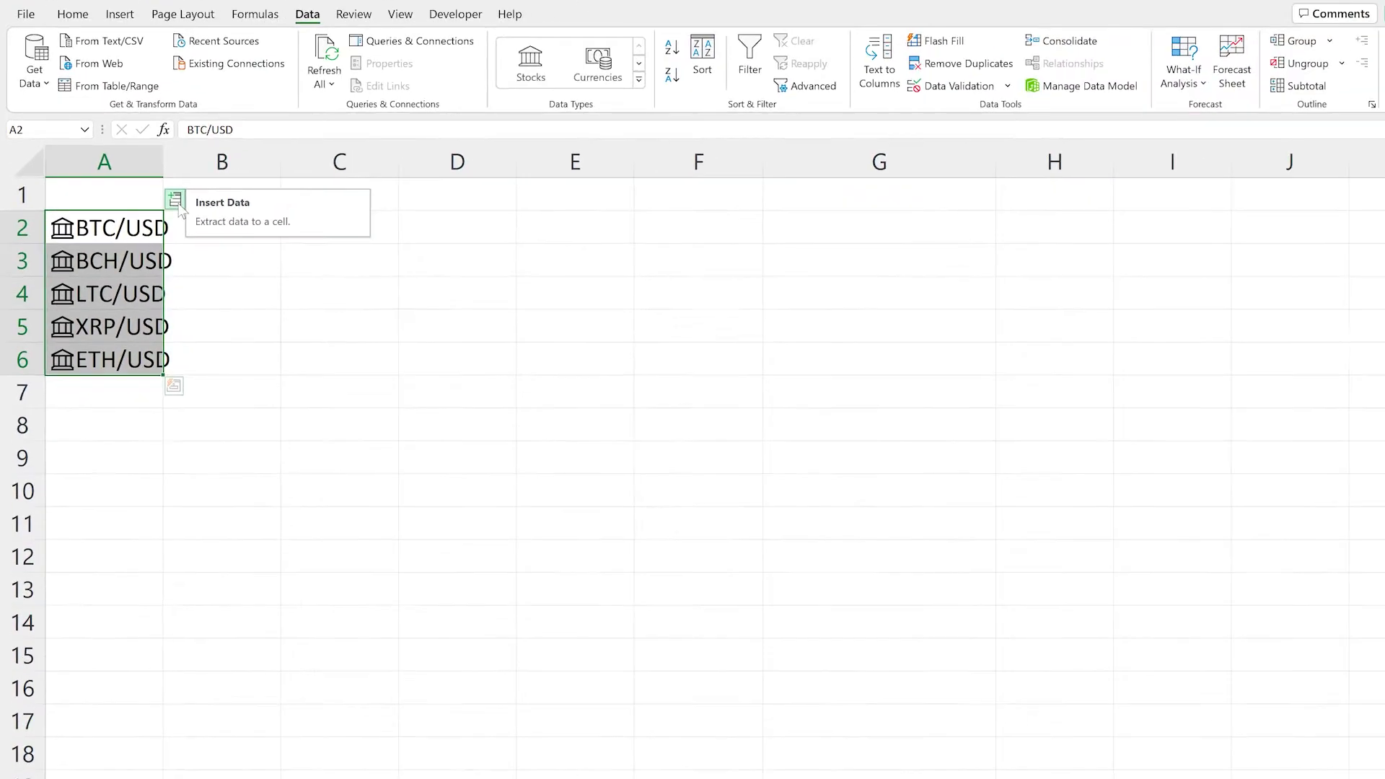
# Extract the 52 week high, Name and Price fields of the stock cells A2:A6 into columns B, C and D
pyautogui.click(177, 204)
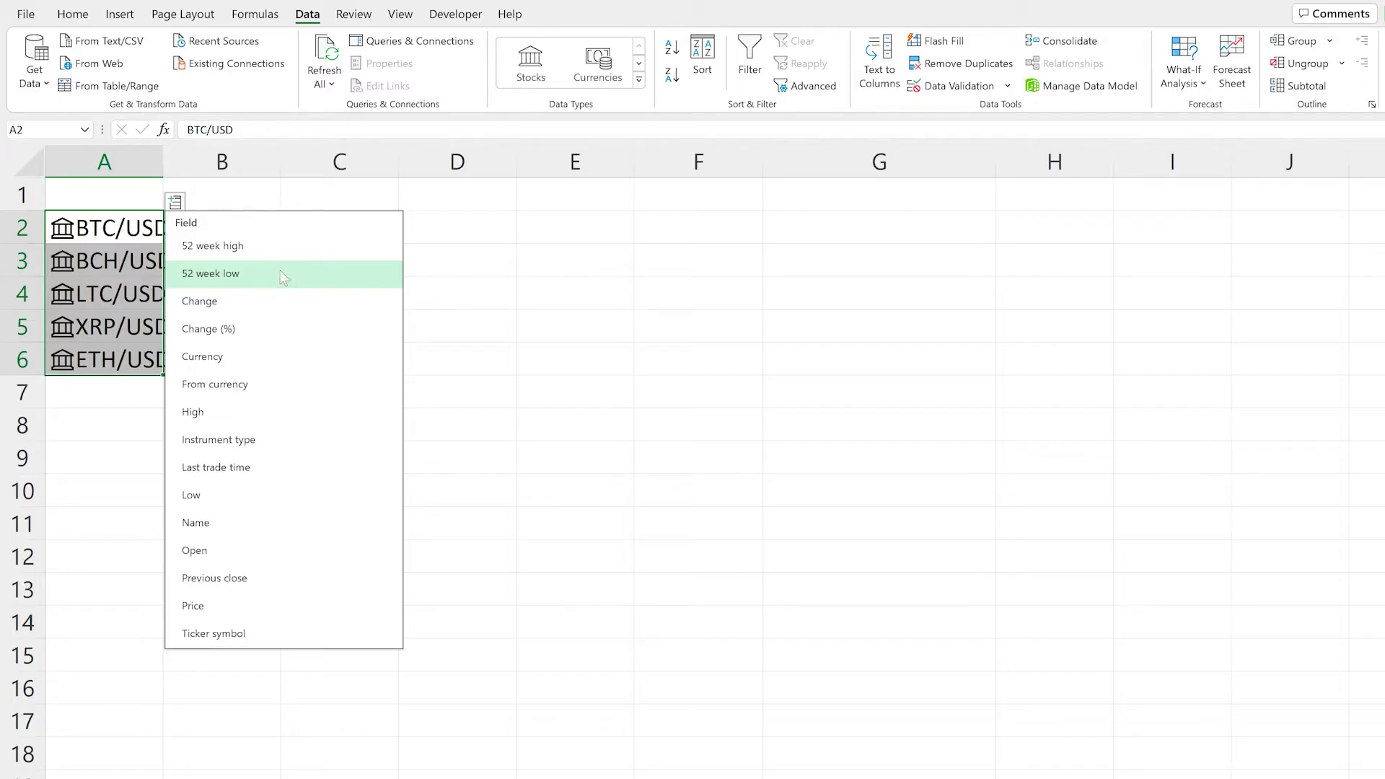
pyautogui.click(253, 253)
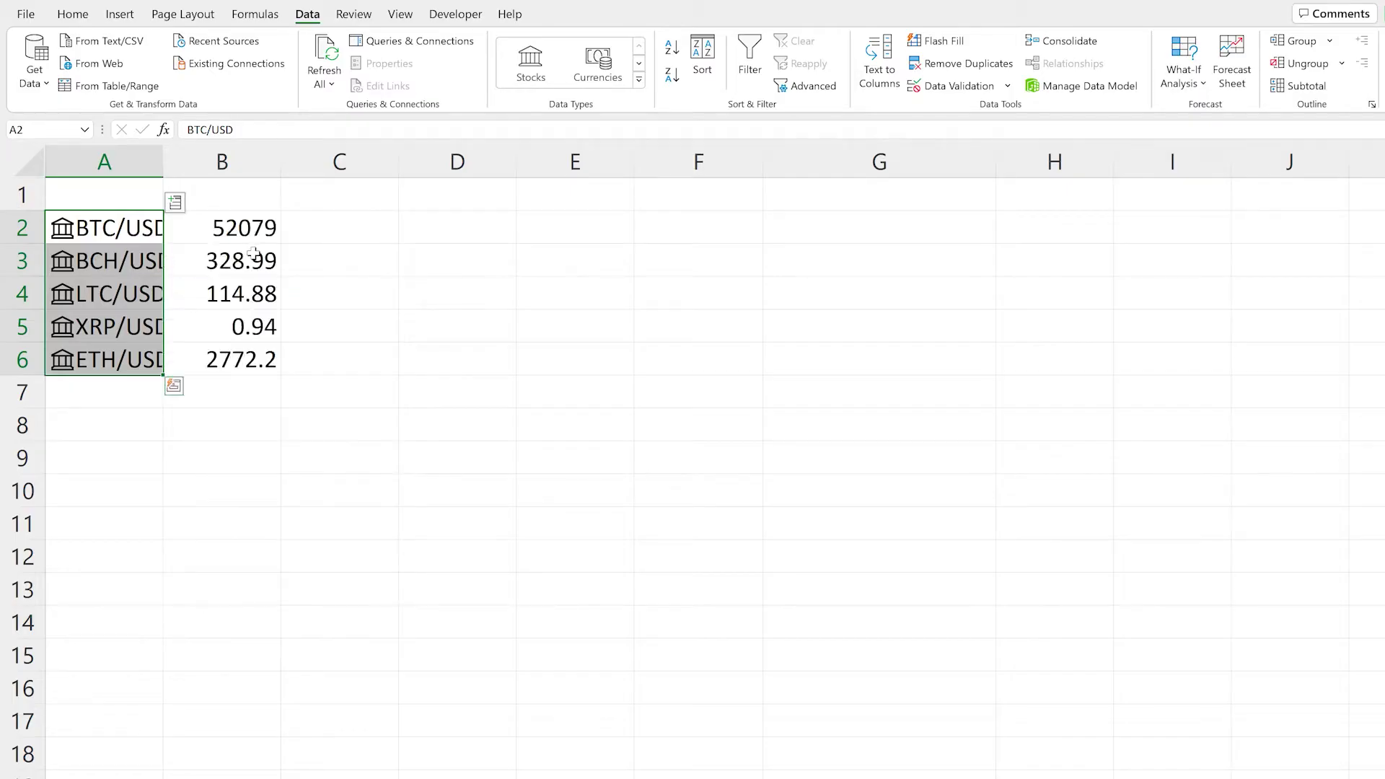
pyautogui.click(176, 202)
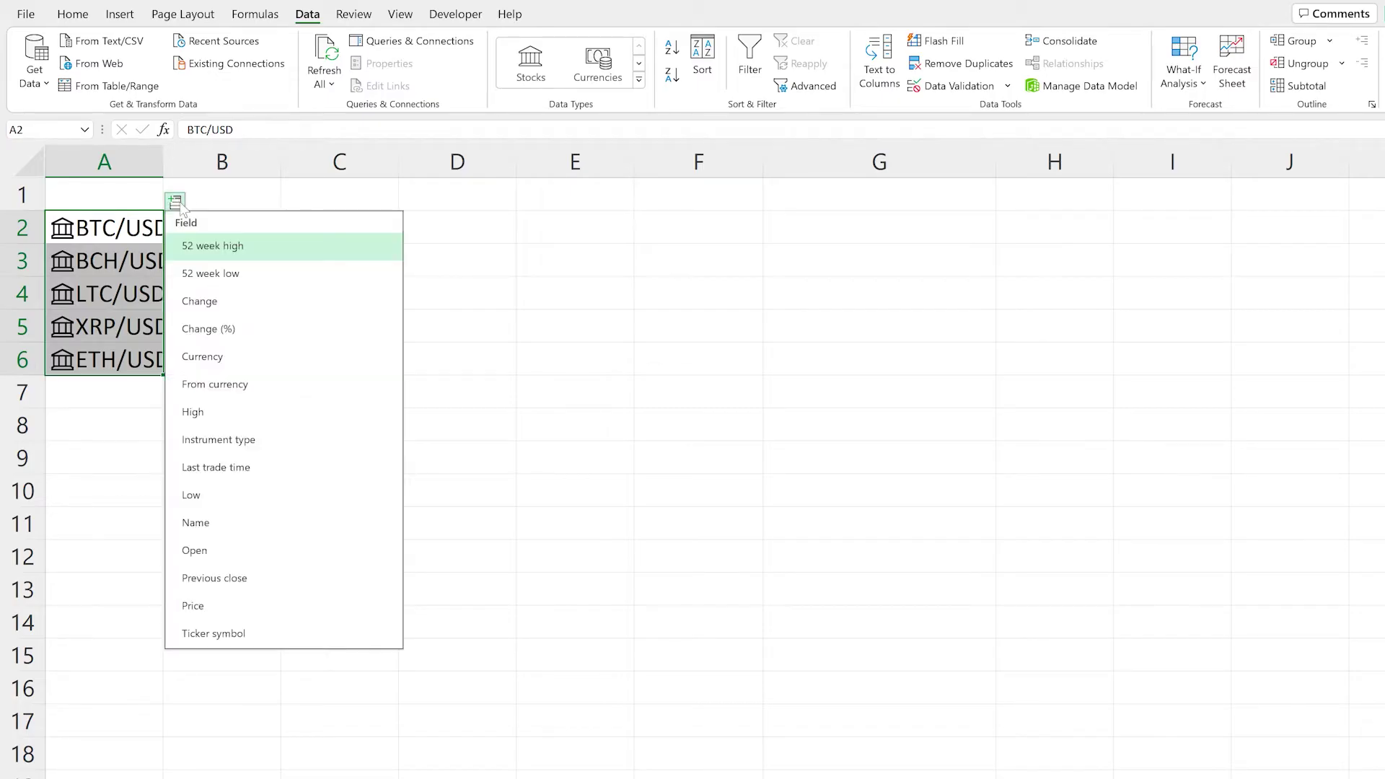
pyautogui.click(202, 523)
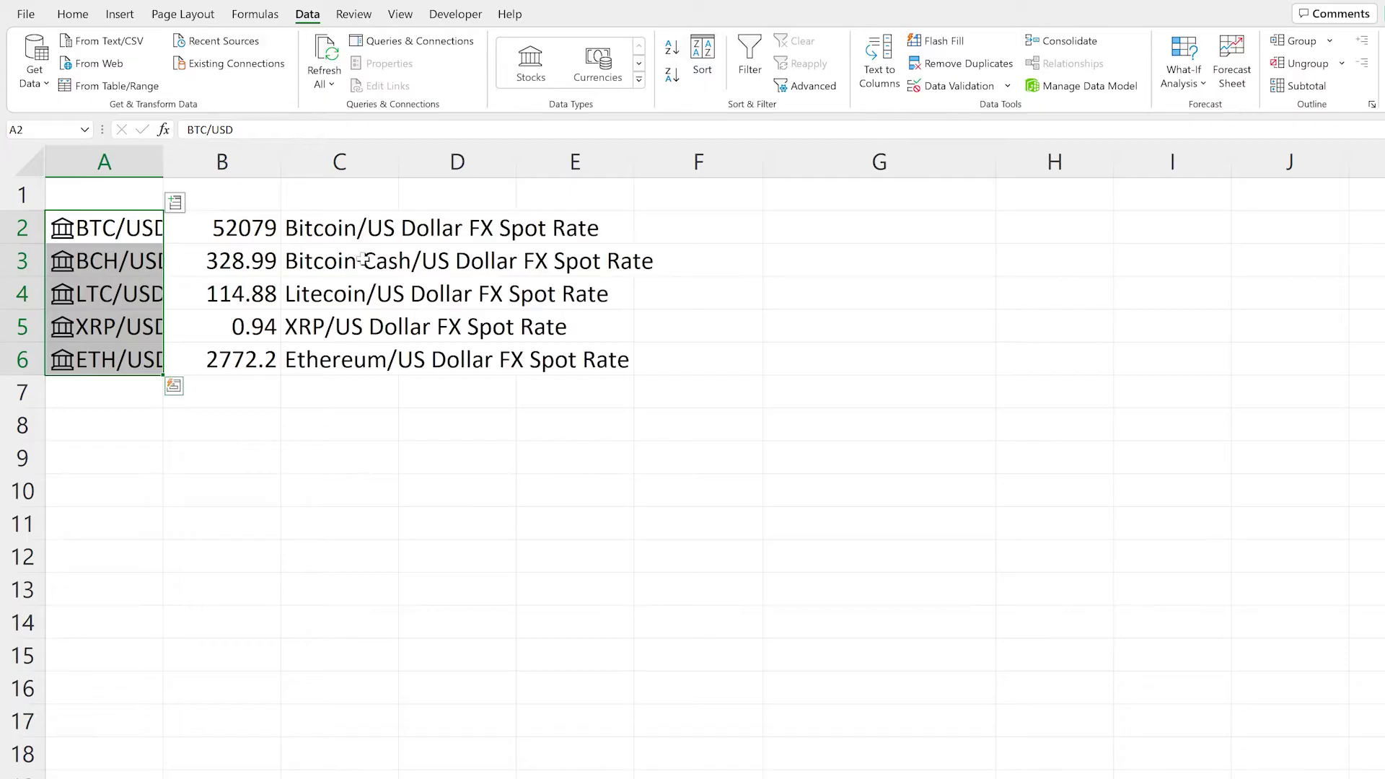
pyautogui.click(175, 203)
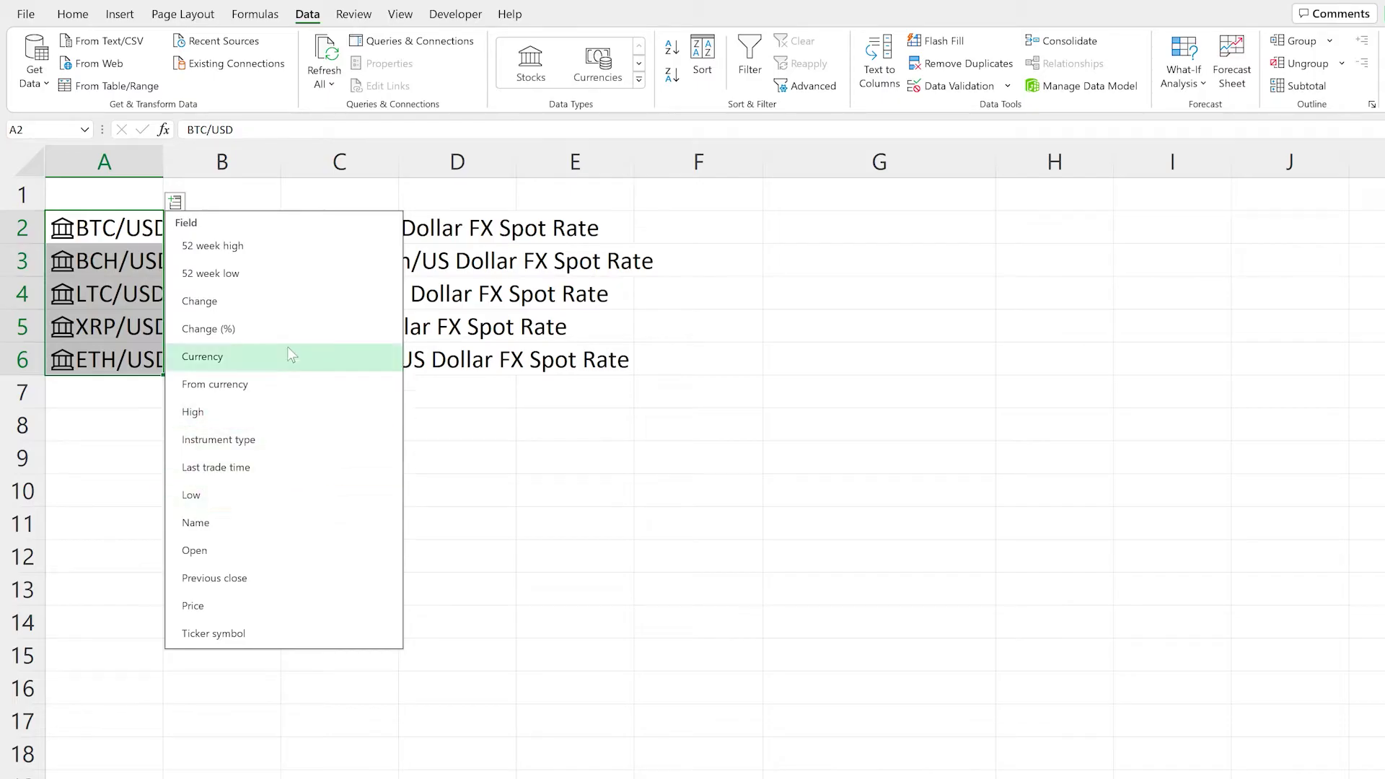
pyautogui.click(280, 610)
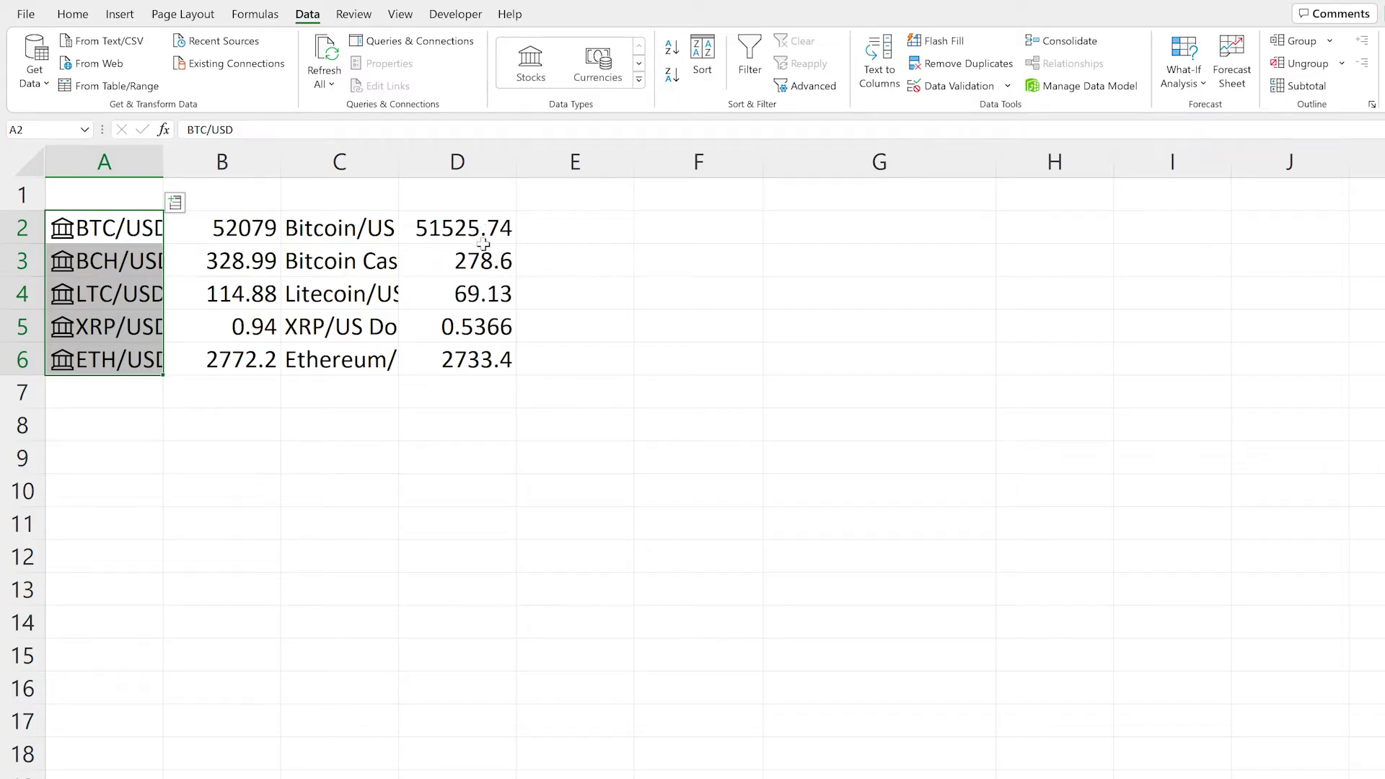
# Apply the dollar Accounting number format to the prices in D2:D6
pyautogui.click(484, 232)
pyautogui.moveTo(482, 263); pyautogui.dragTo(470, 355)
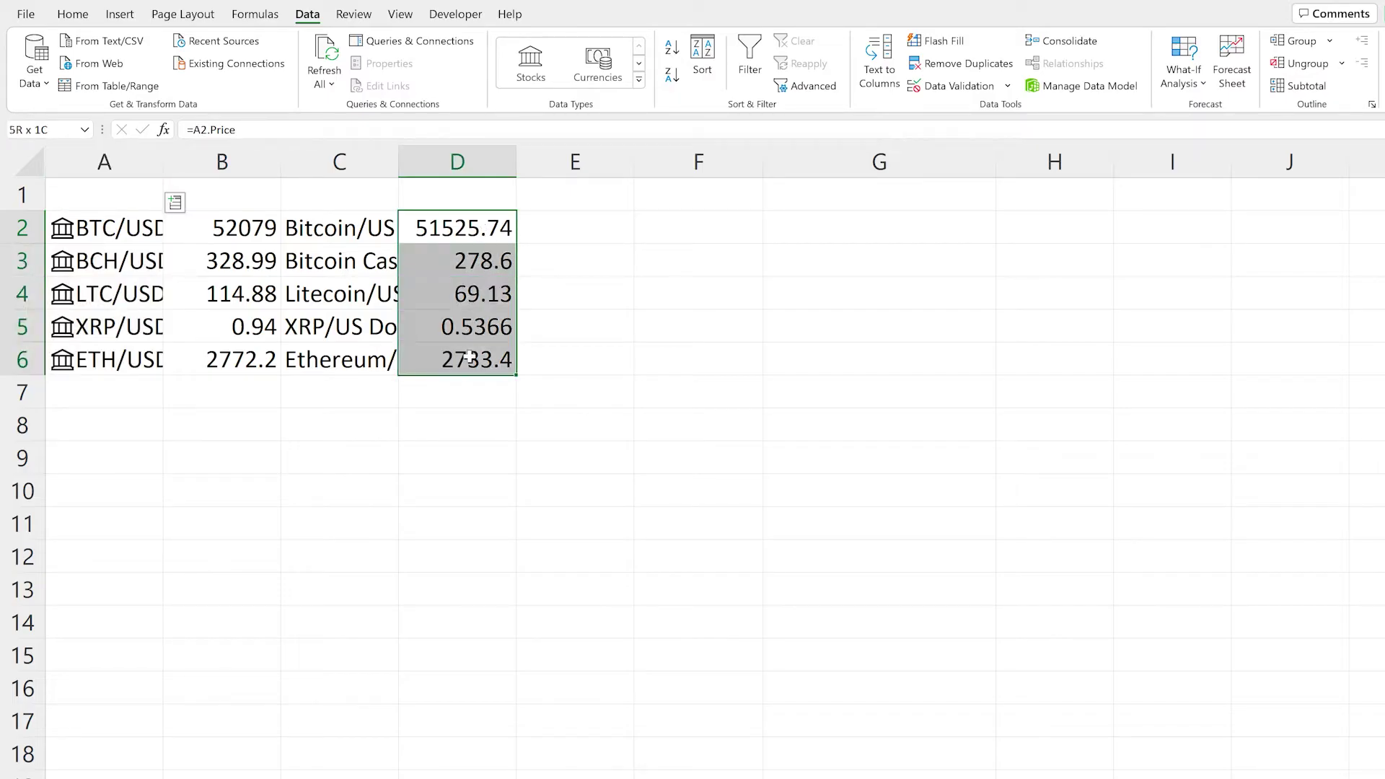
pyautogui.click(75, 16)
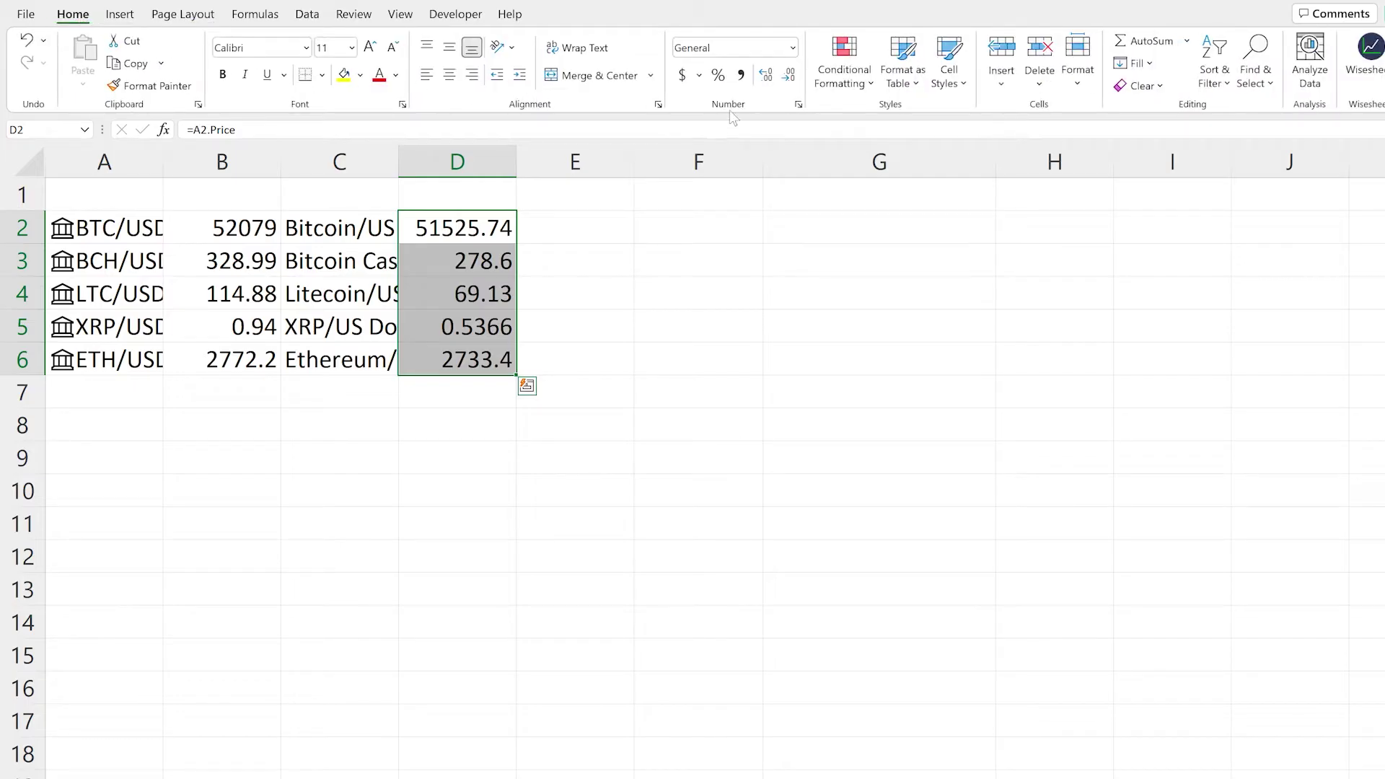
pyautogui.click(682, 75)
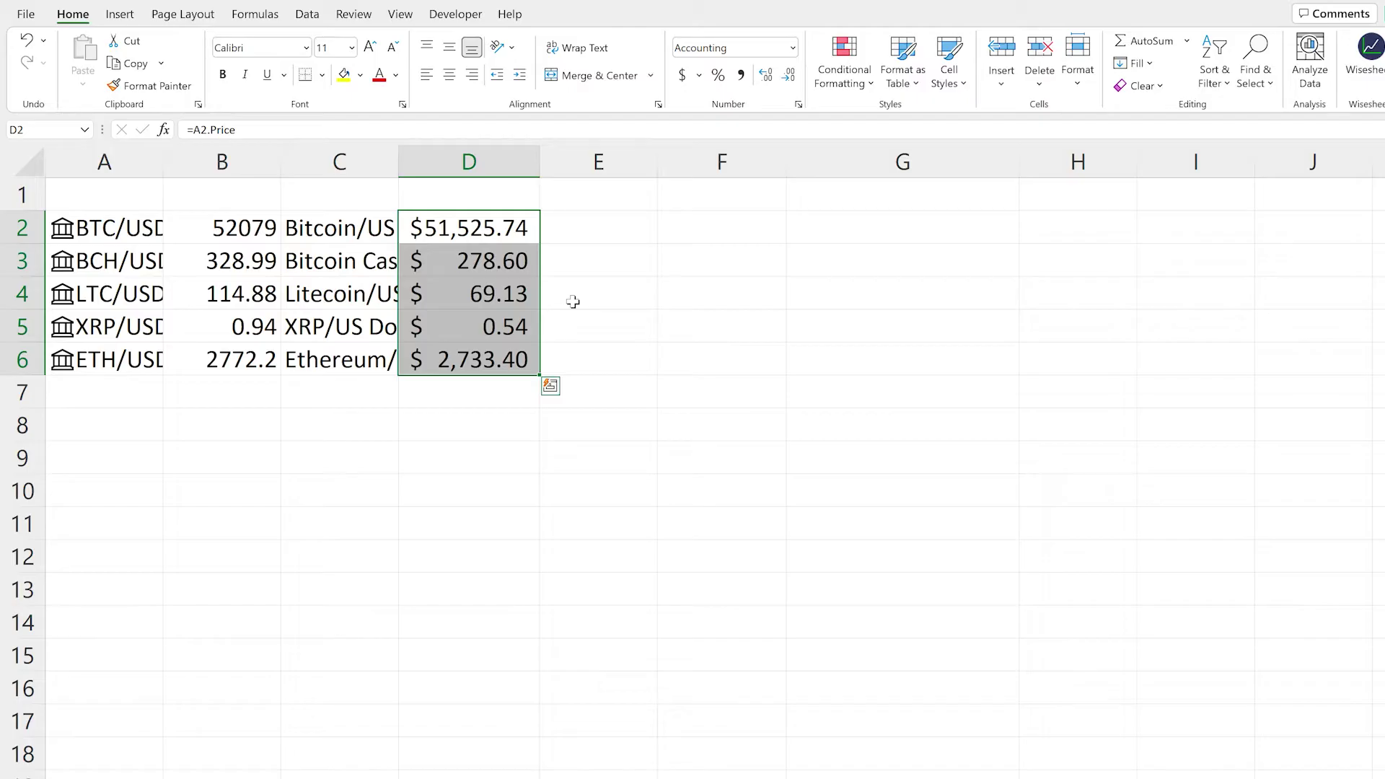
# Widen column C to fit the currency pair names
pyautogui.moveTo(399, 157); pyautogui.dragTo(399, 156)
pyautogui.doubleClick(399, 157)
pyautogui.click(597, 232)
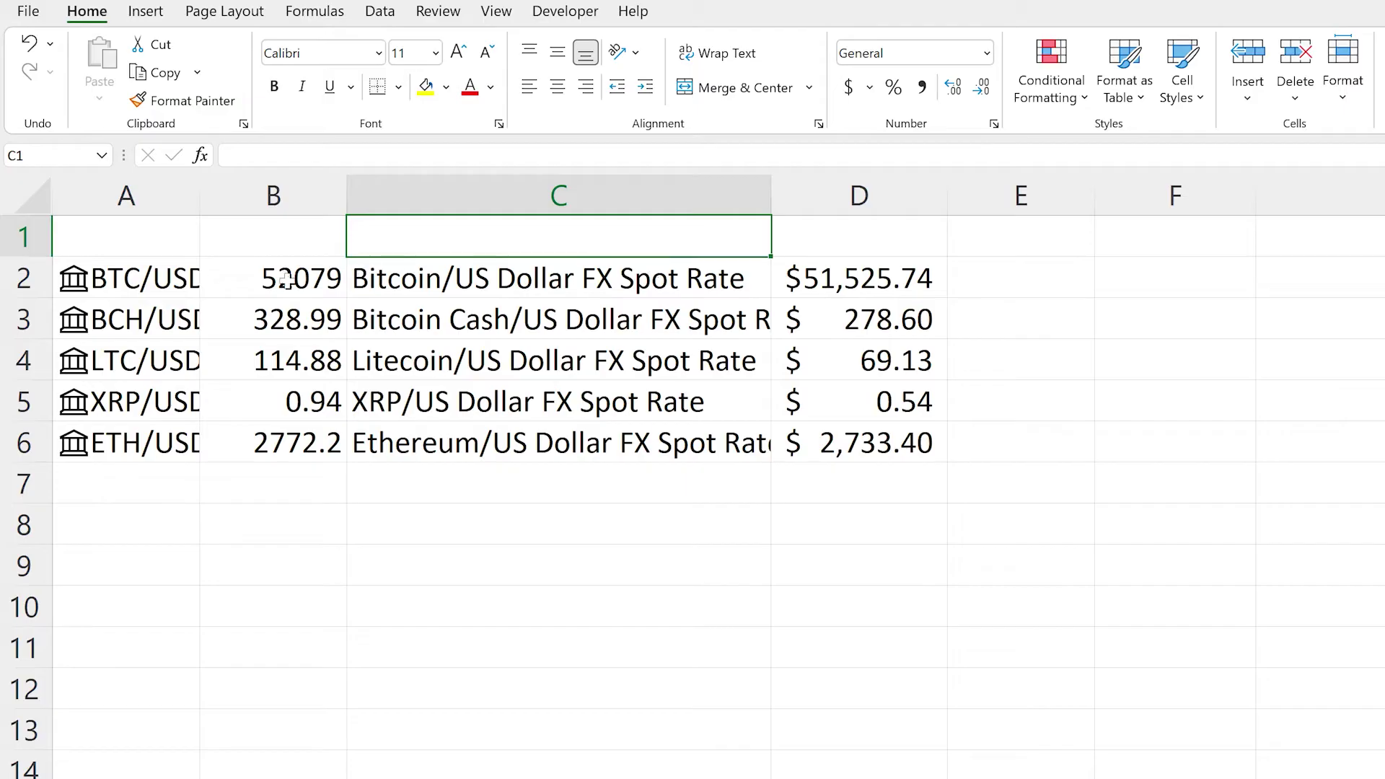
pyautogui.moveTo(141, 277); pyautogui.dragTo(162, 440)
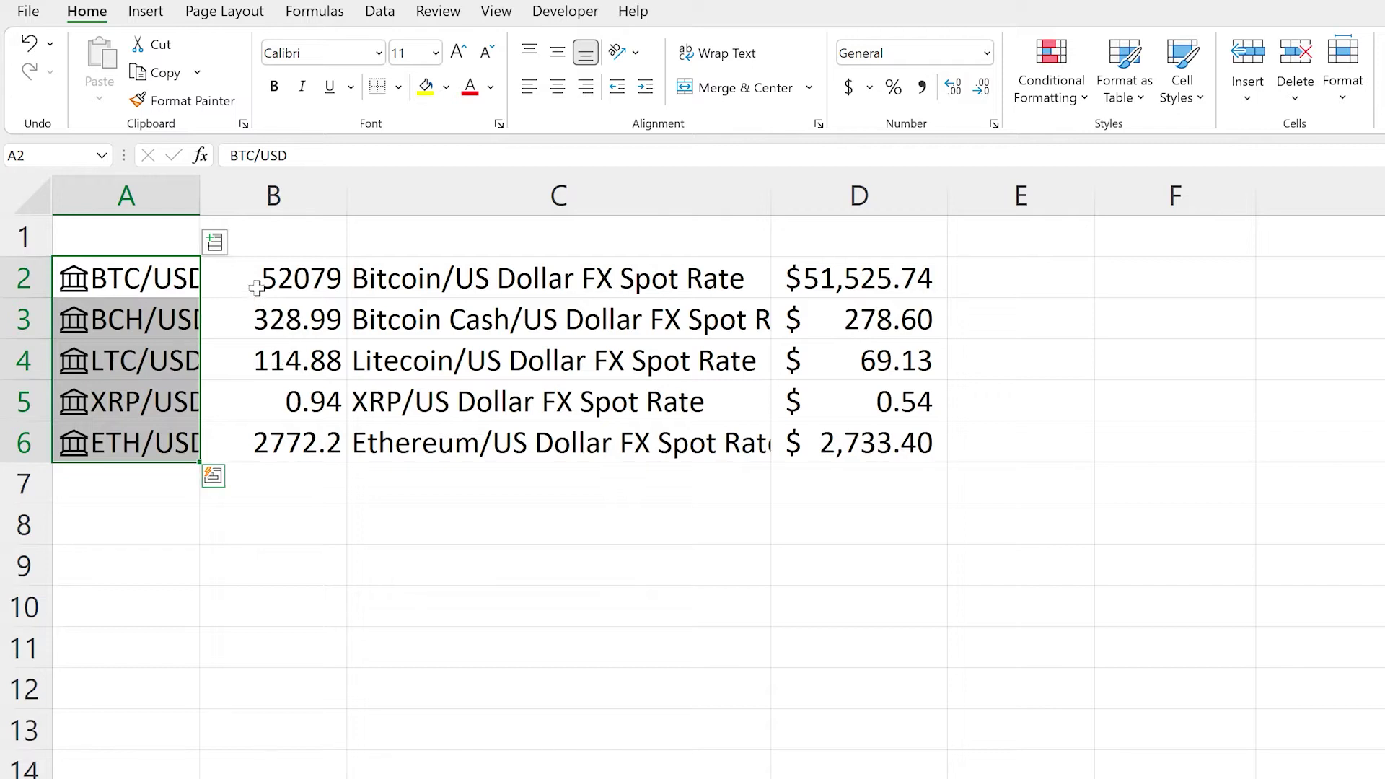
pyautogui.press('Right')
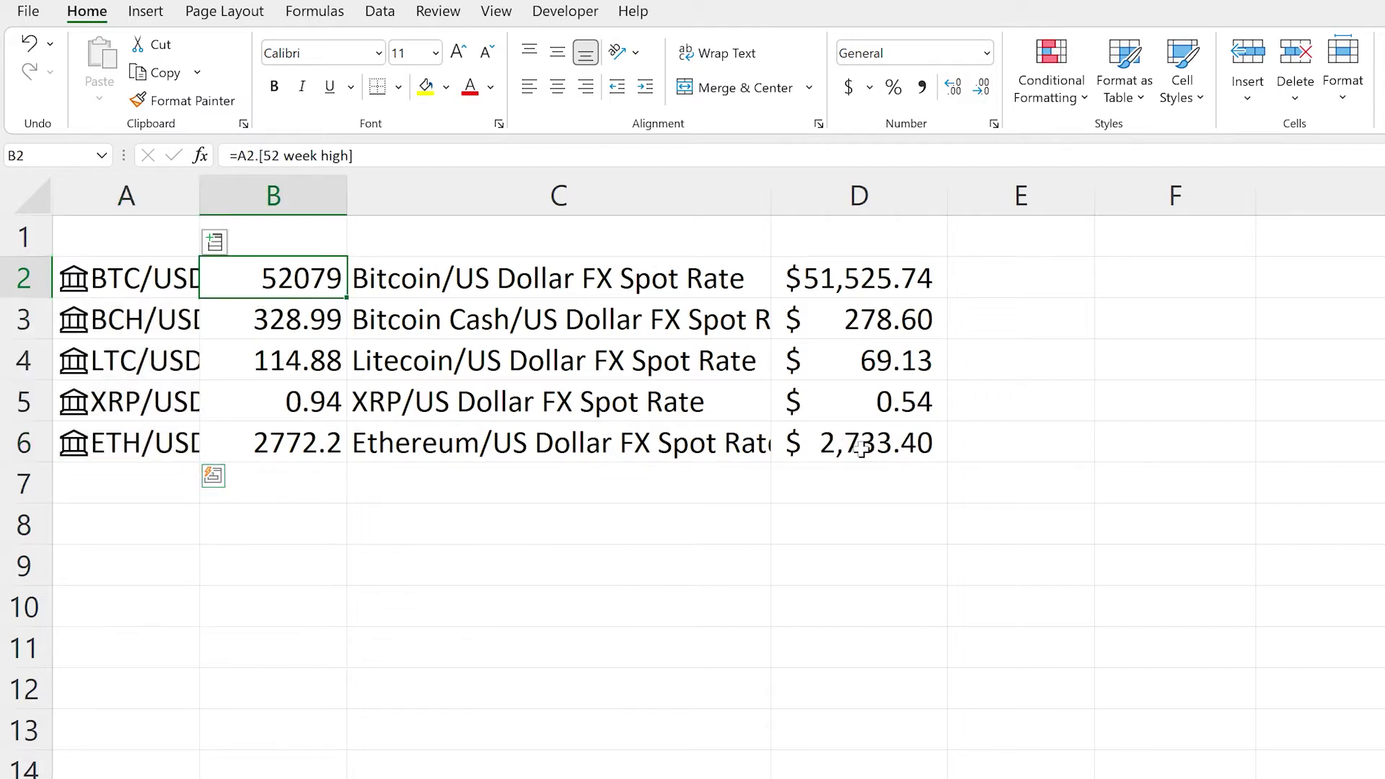
pyautogui.keyDown('shift'); pyautogui.click(861, 449); pyautogui.keyUp('shift')
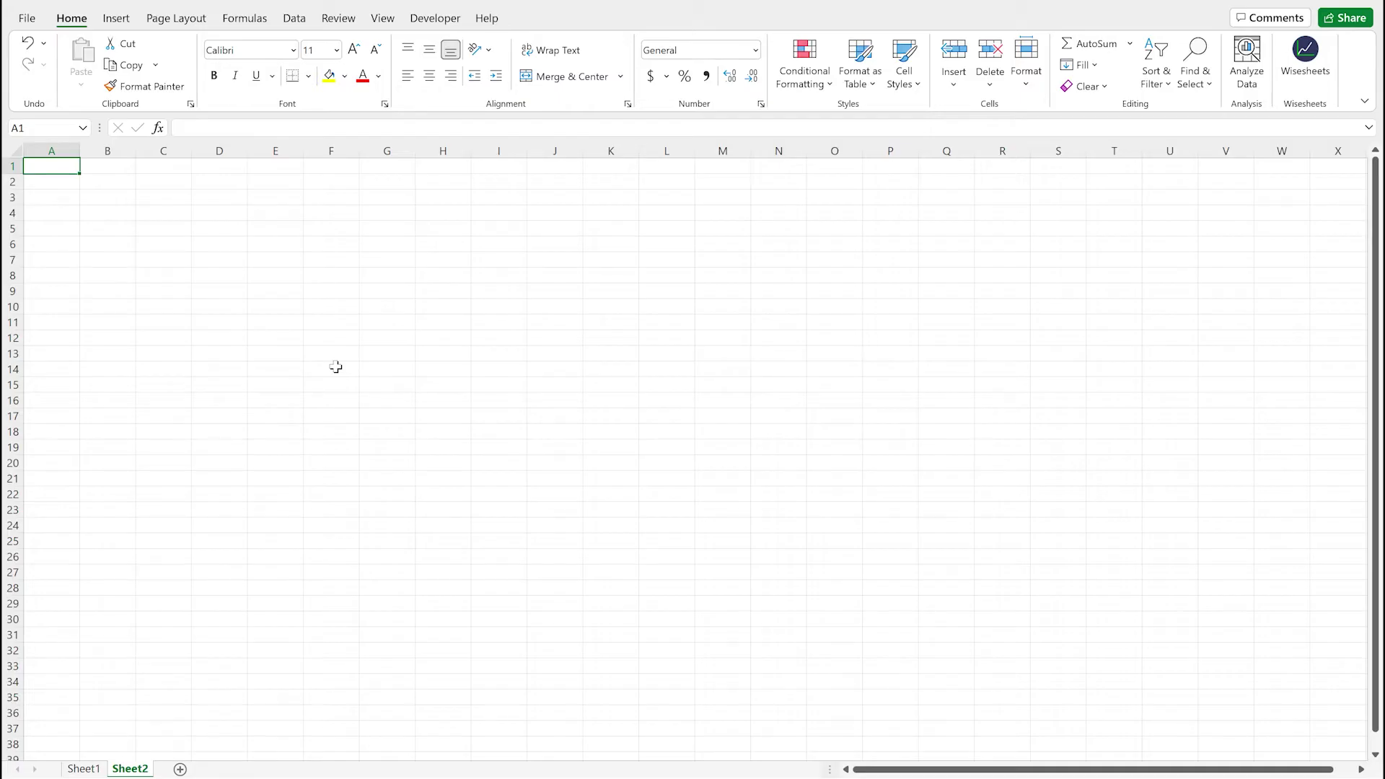
# Enter the ticker symbol BTC/USD in cell A1 of the blank Sheet2
pyautogui.write('btc')
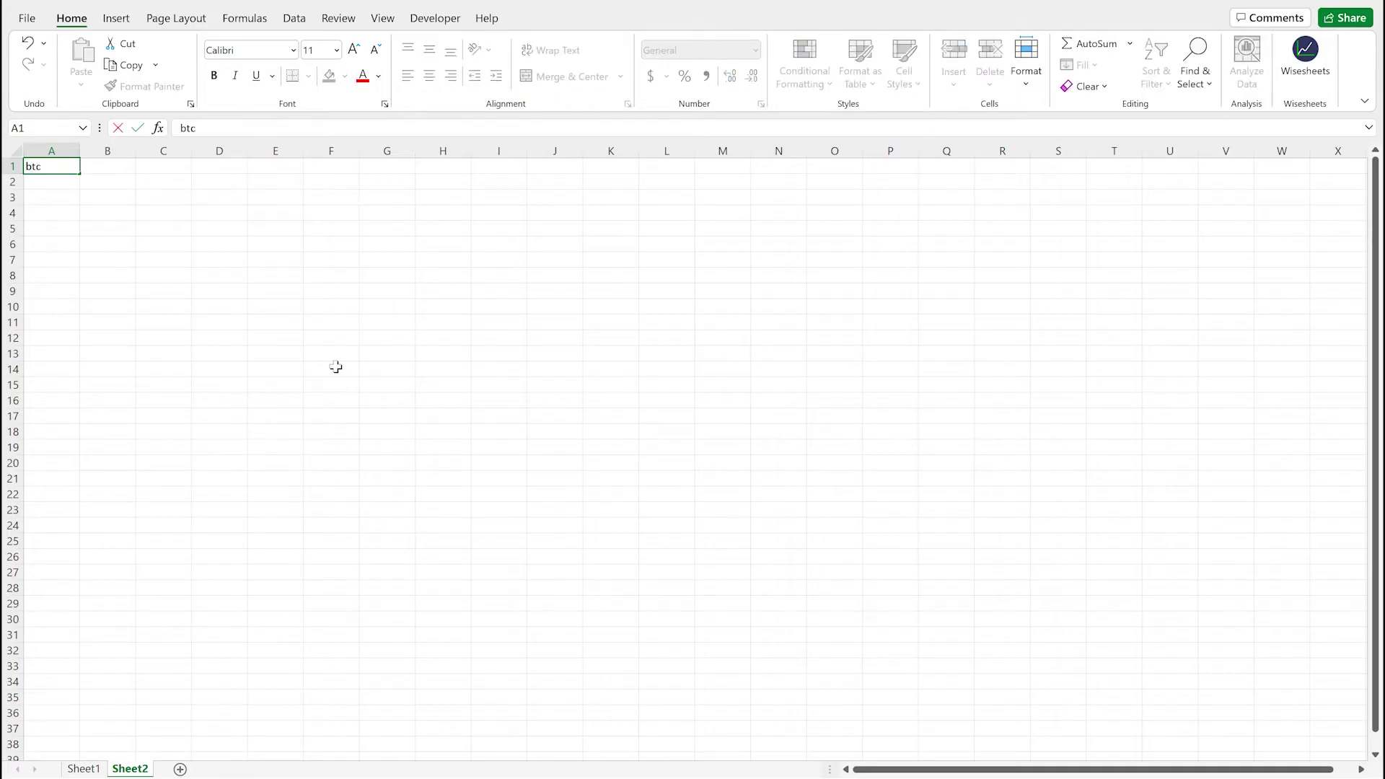
pyautogui.press('BackSpace')
pyautogui.press('BackSpace')
pyautogui.press('BackSpace')
pyautogui.write('BTC/USD')
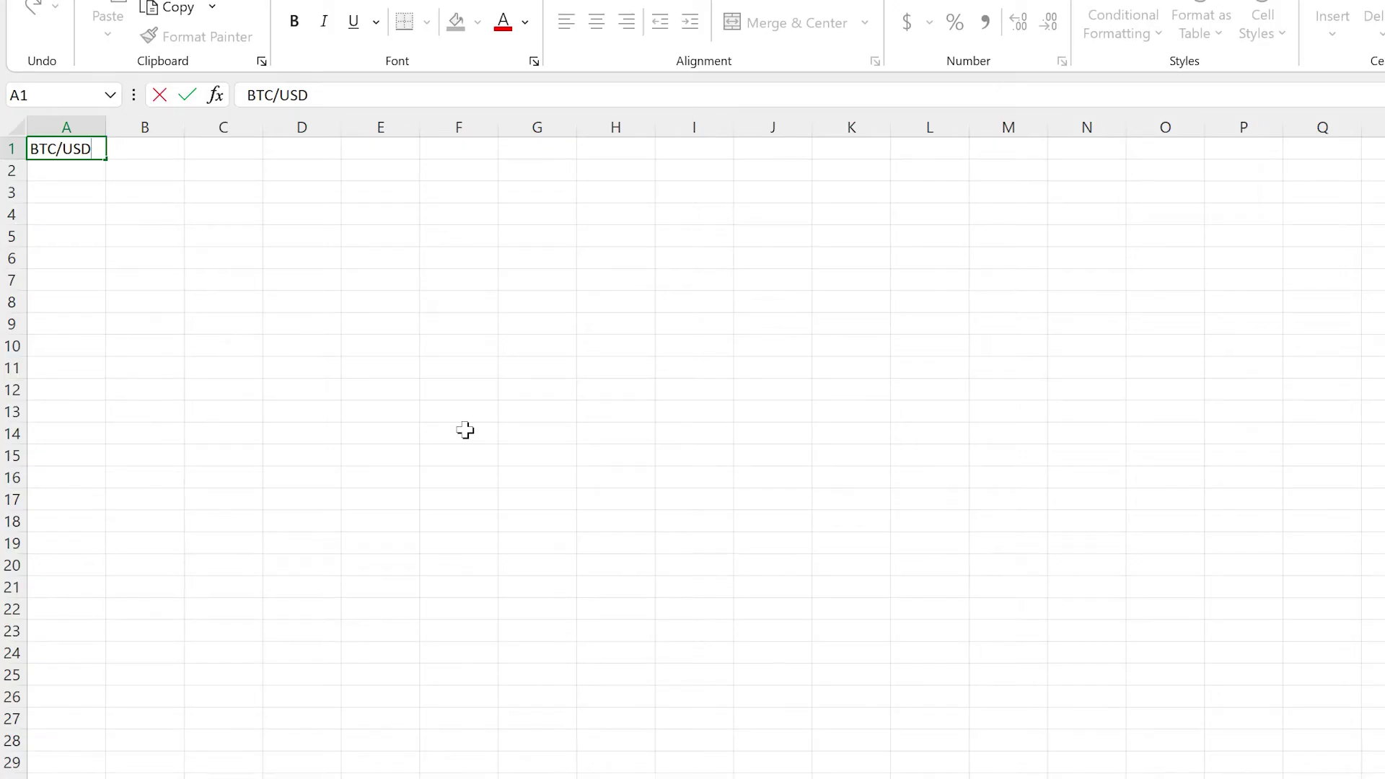
pyautogui.press('Return')
pyautogui.press('Return')
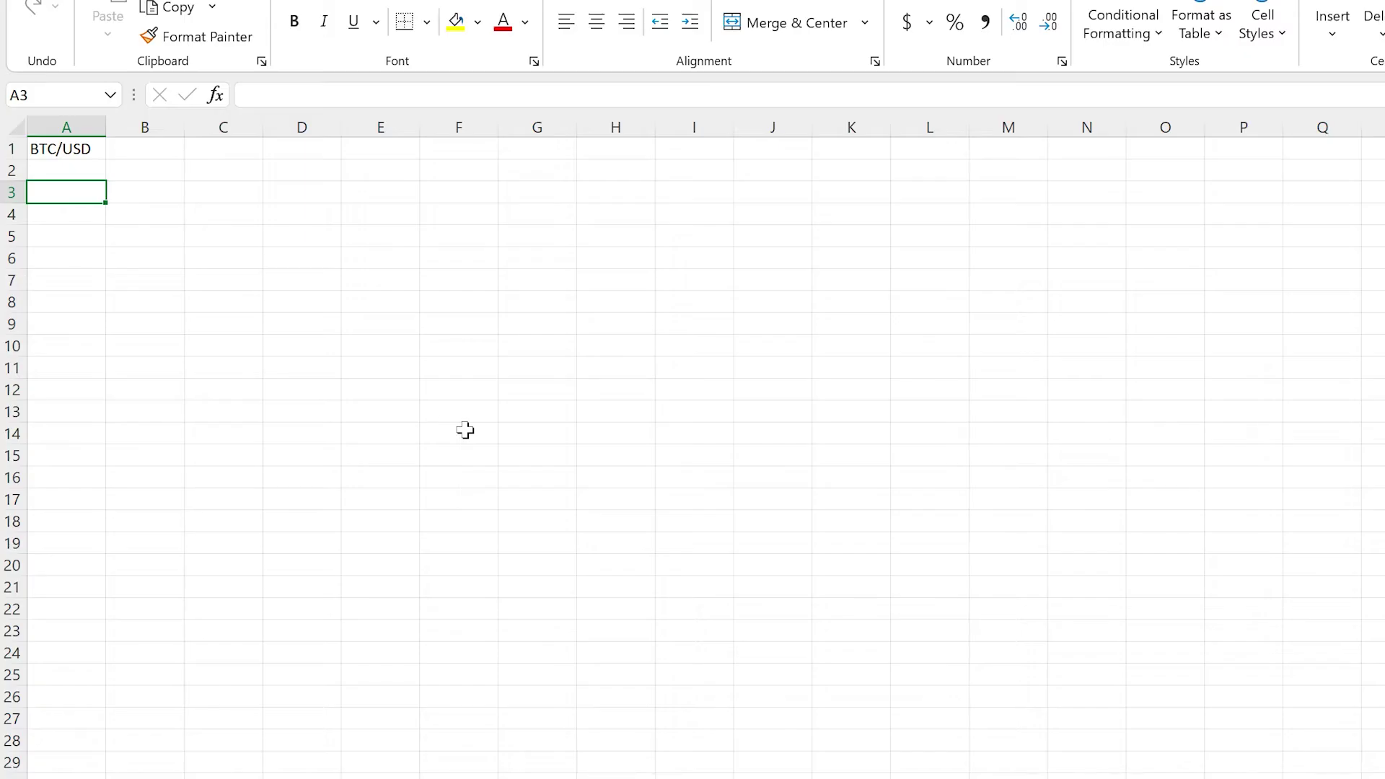
# Add the labels "Start date" in A3 and "End date" in A4
pyautogui.write('Start ')
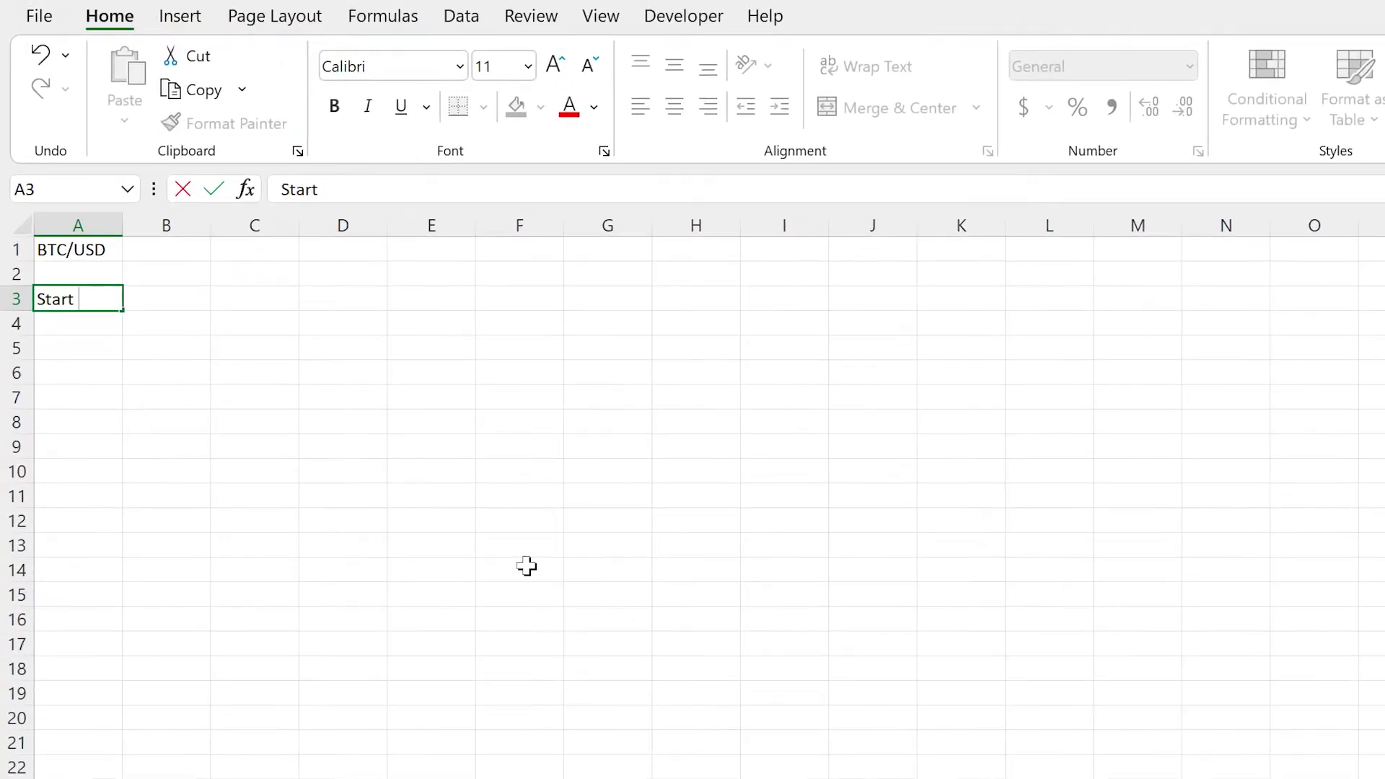
pyautogui.write('date')
pyautogui.press('Return')
pyautogui.write('E')
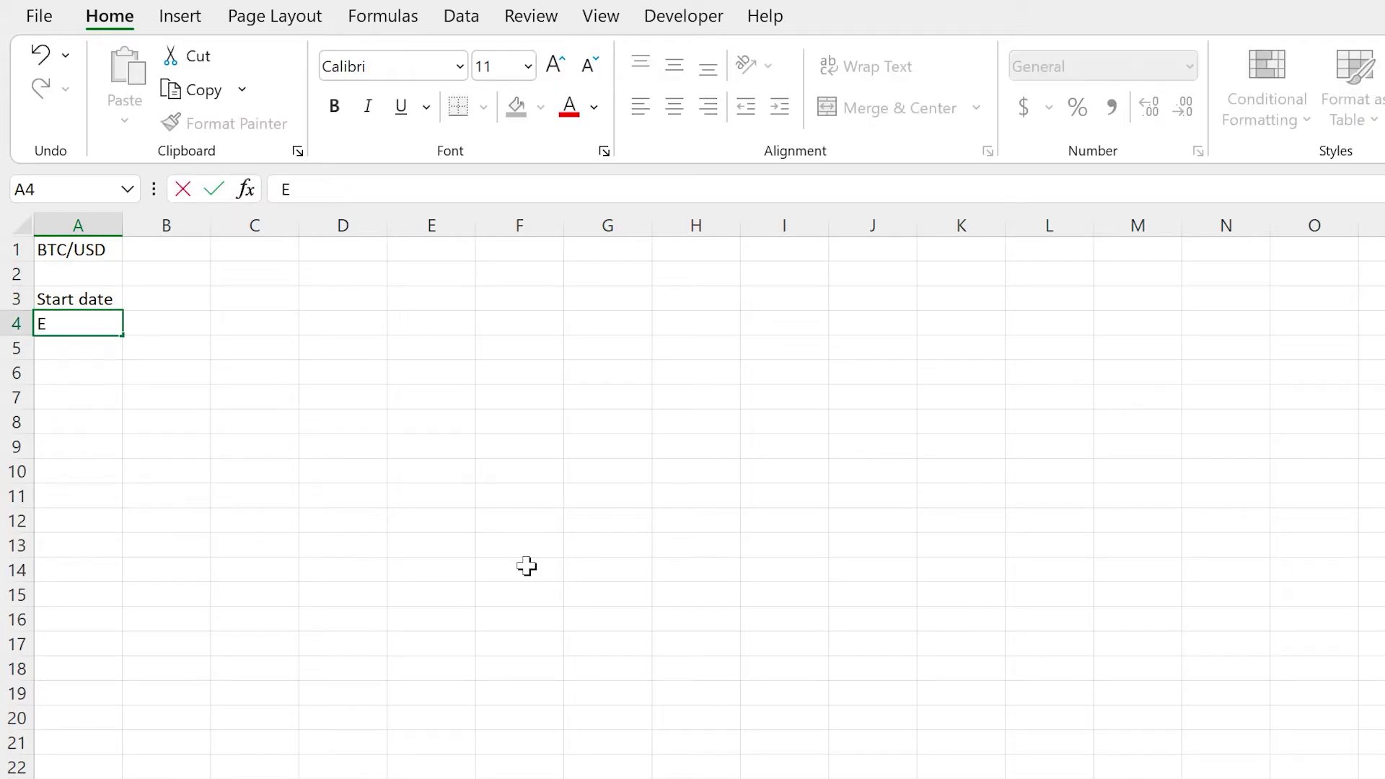
pyautogui.write('nd date')
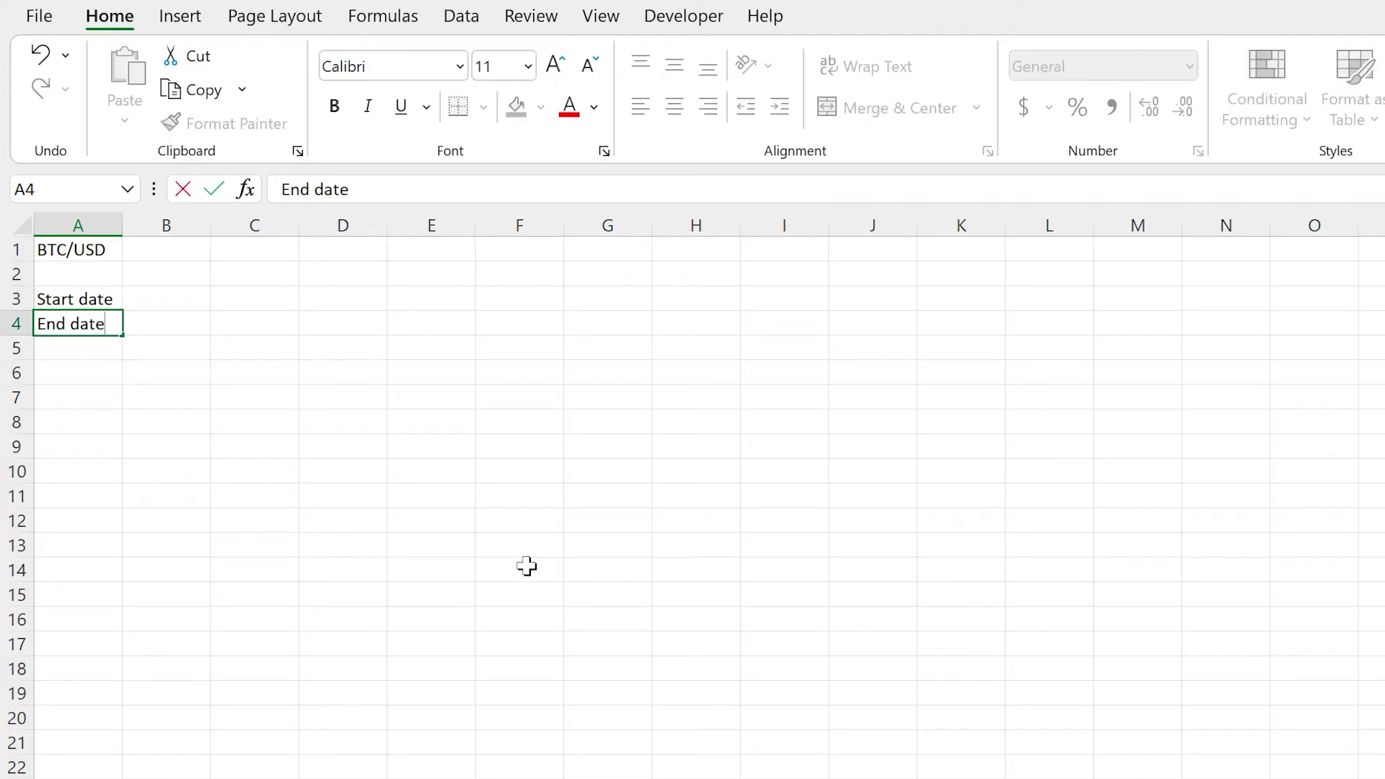
pyautogui.press('Tab')
# Enter January 1, 2024 as the start date in B3 and January 10, 2024 as the end date in B4
pyautogui.press('Up')
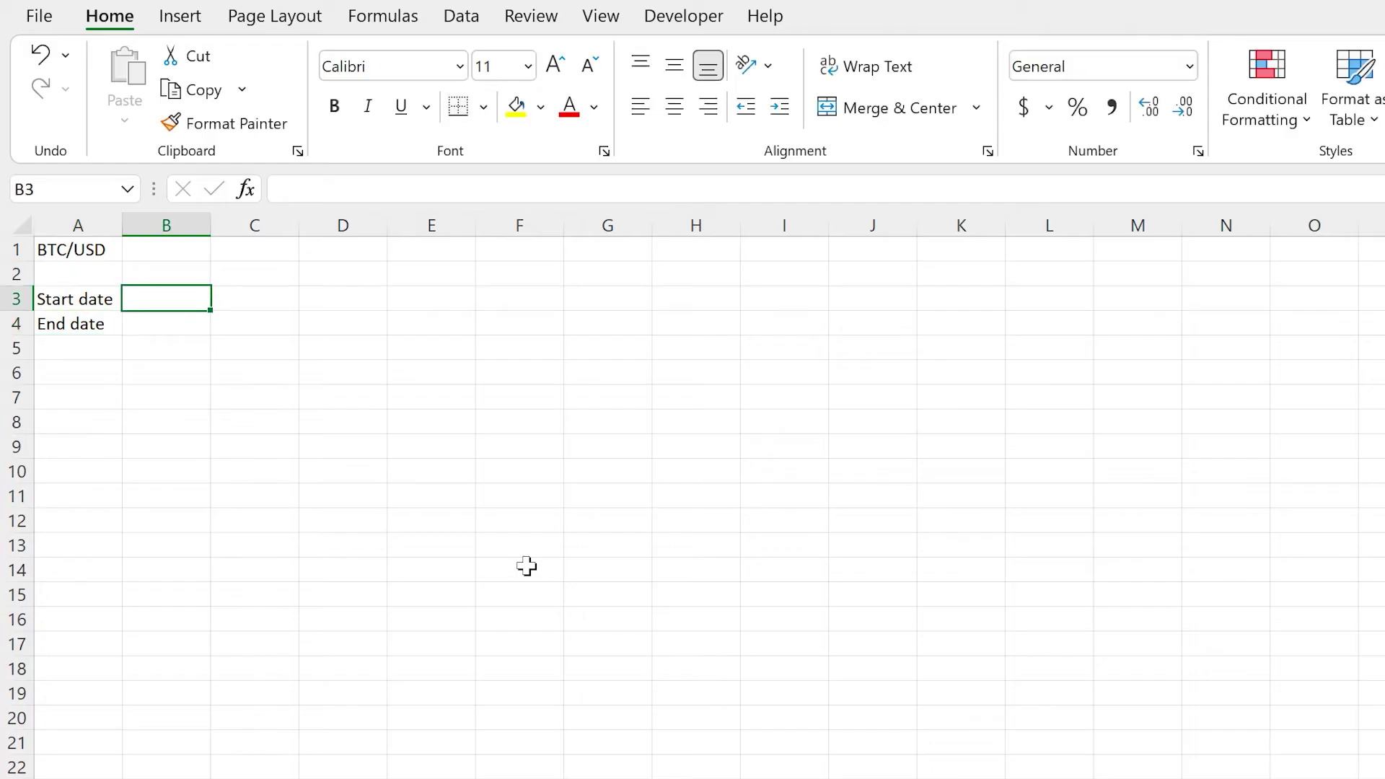
pyautogui.write('jan 1, 2024')
pyautogui.press('Return')
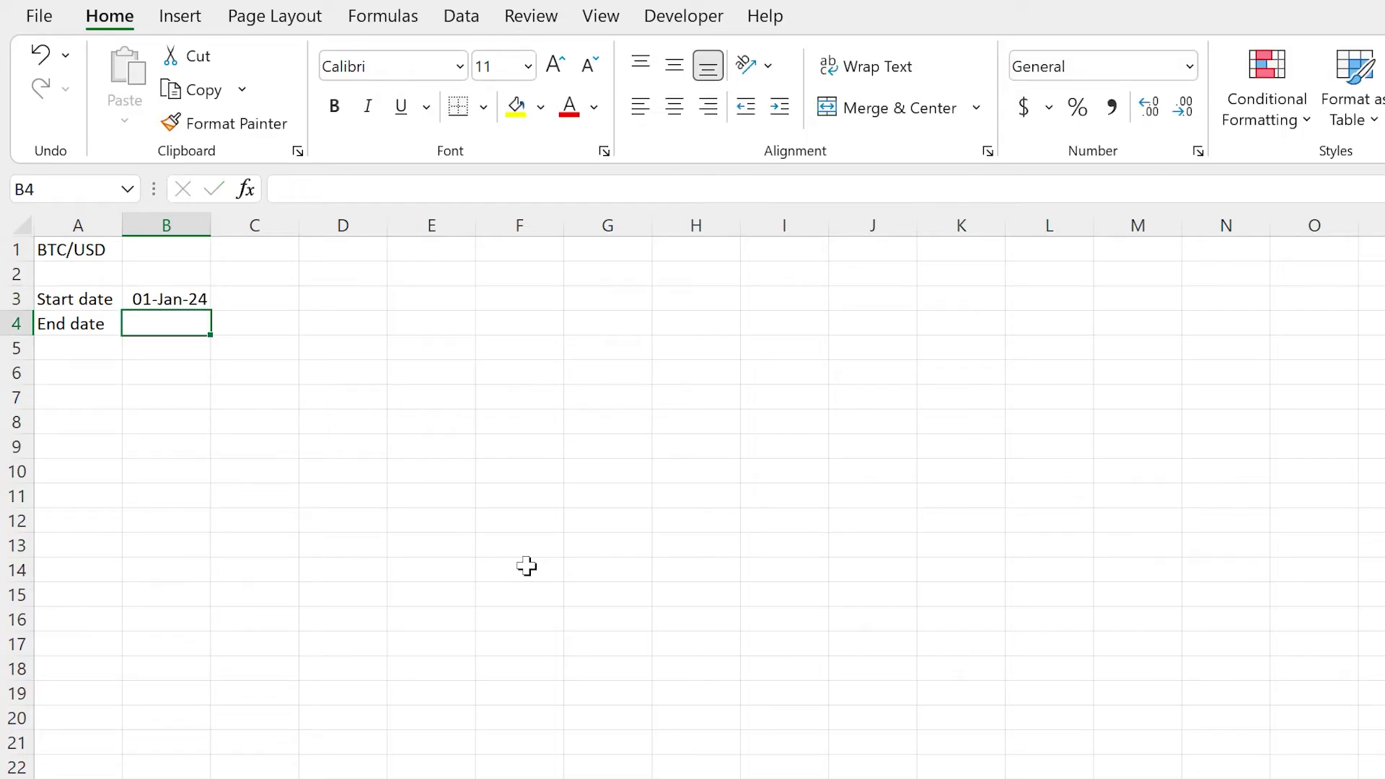
pyautogui.write('jan ')
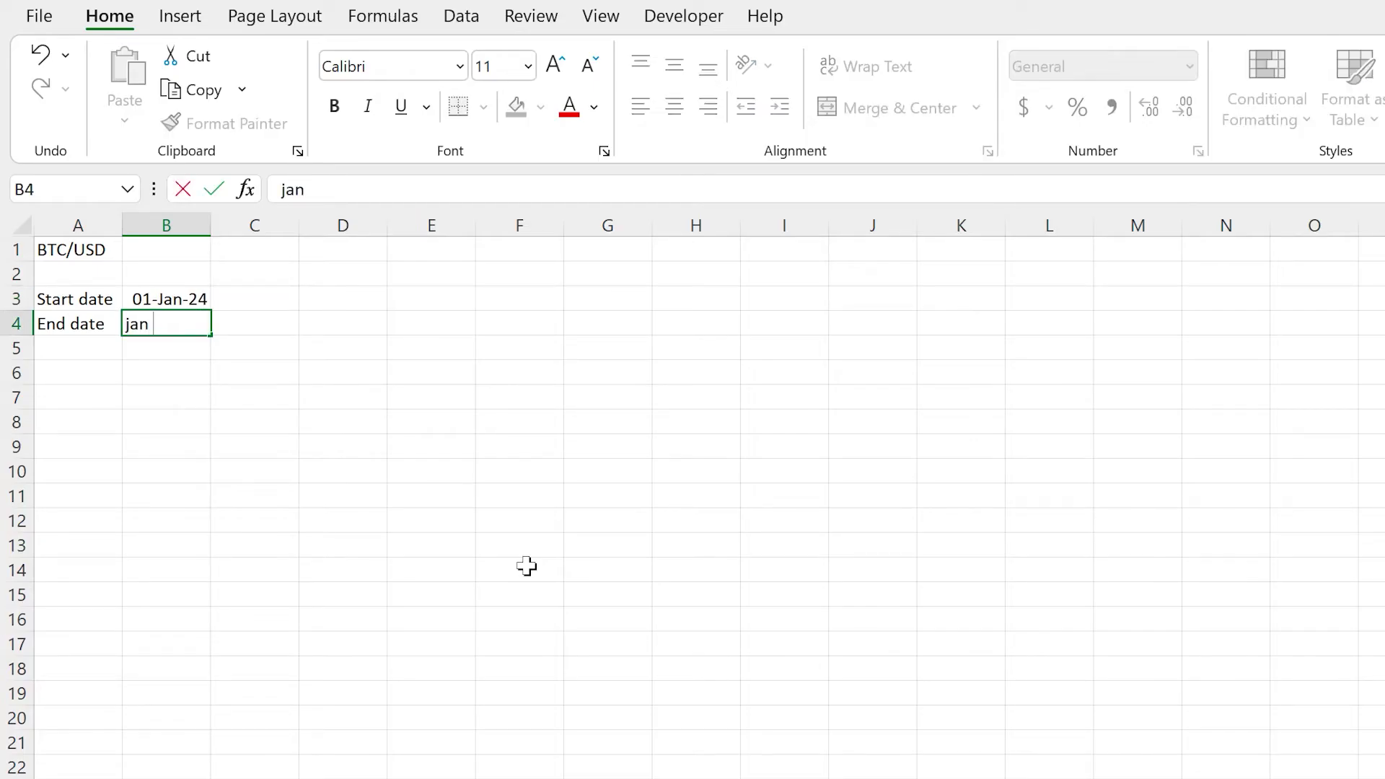
pyautogui.write('10, 2024')
pyautogui.press('Return')
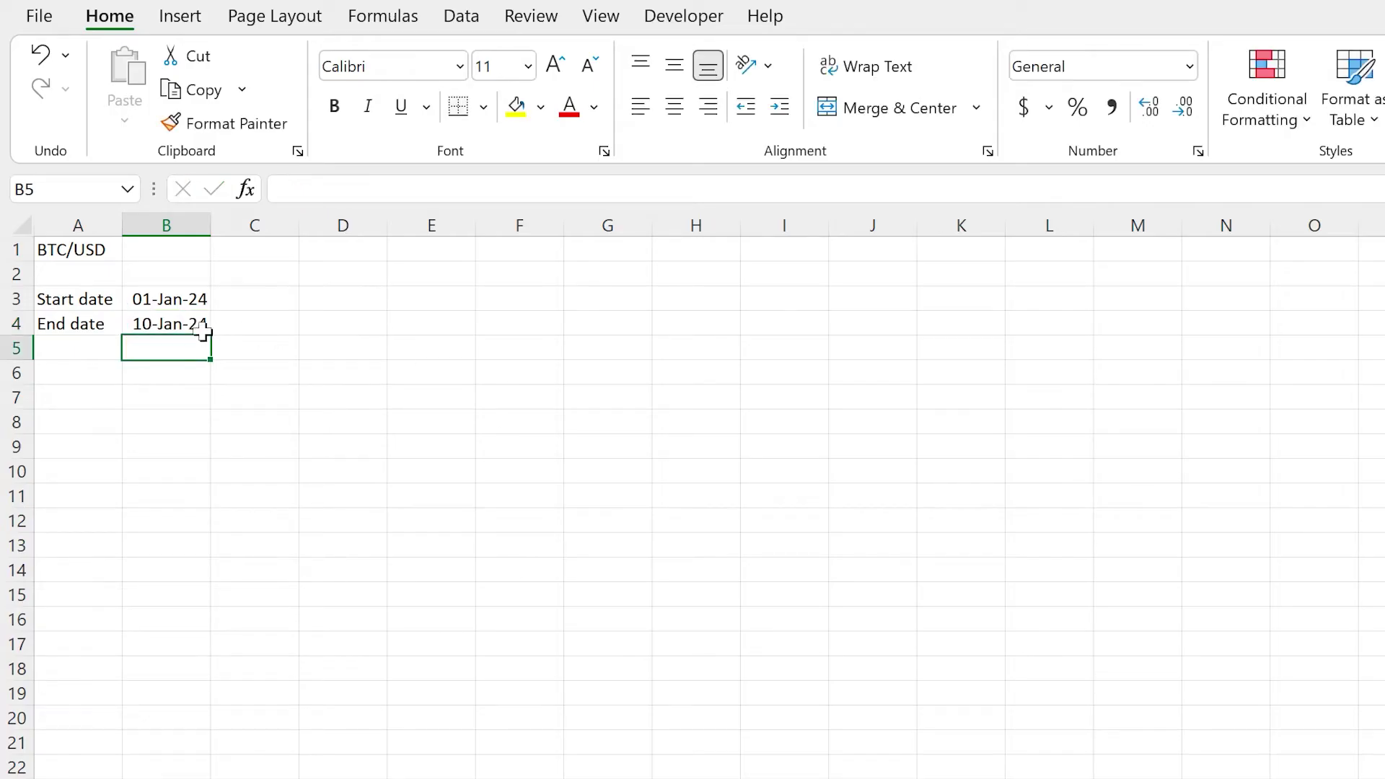
pyautogui.click(177, 297)
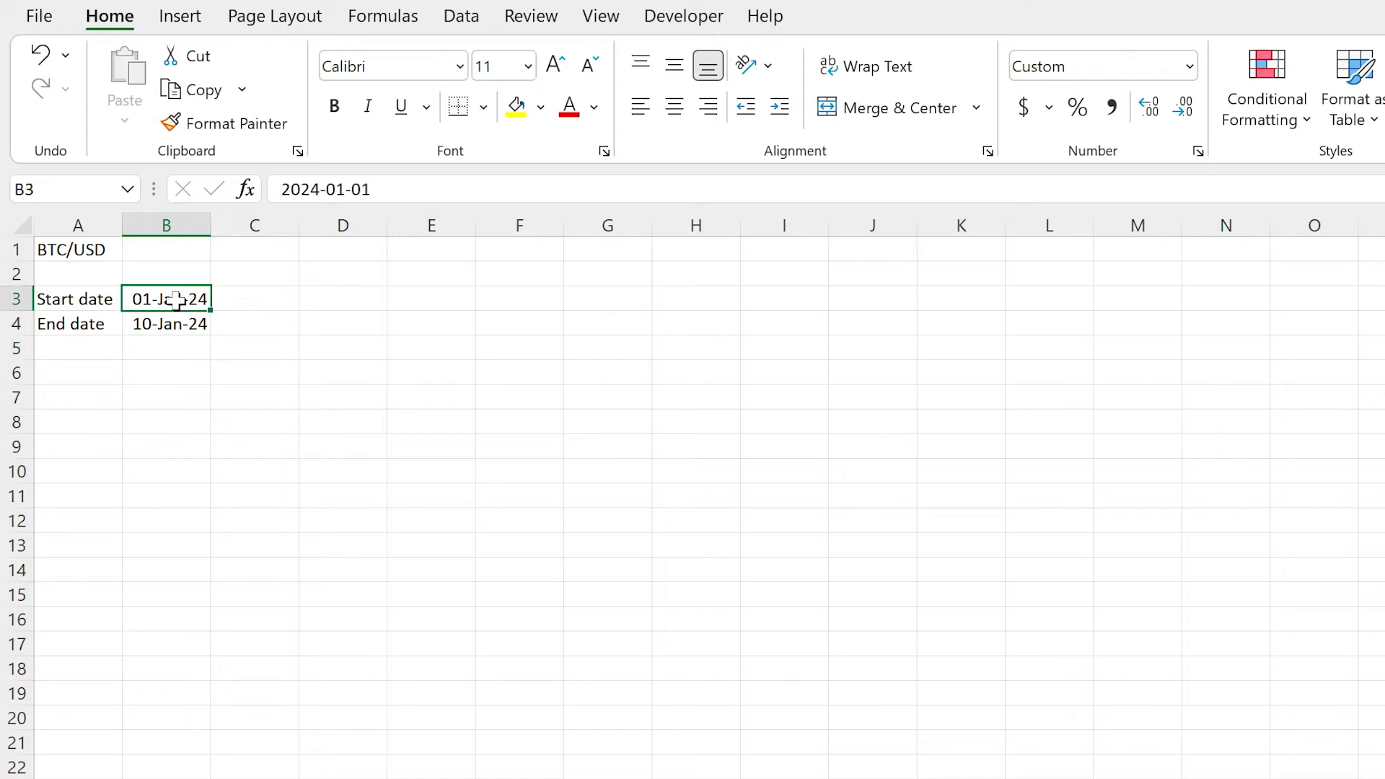
pyautogui.click(184, 324)
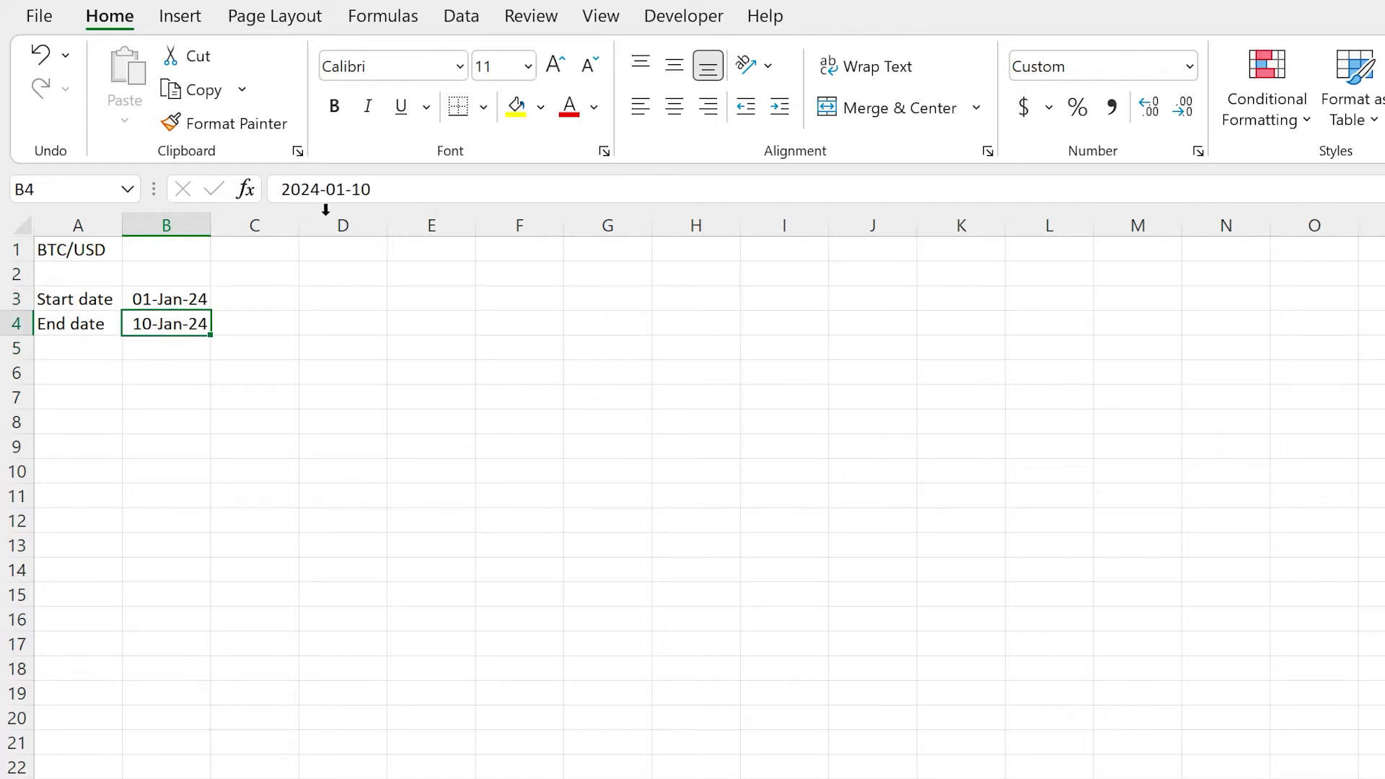
# Begin a STOCKHISTORY formula in A6 with A1 as the stock, B3 as the start date and B4 as the end date
pyautogui.click(89, 380)
pyautogui.doubleClick(88, 380)
pyautogui.write('=sto')
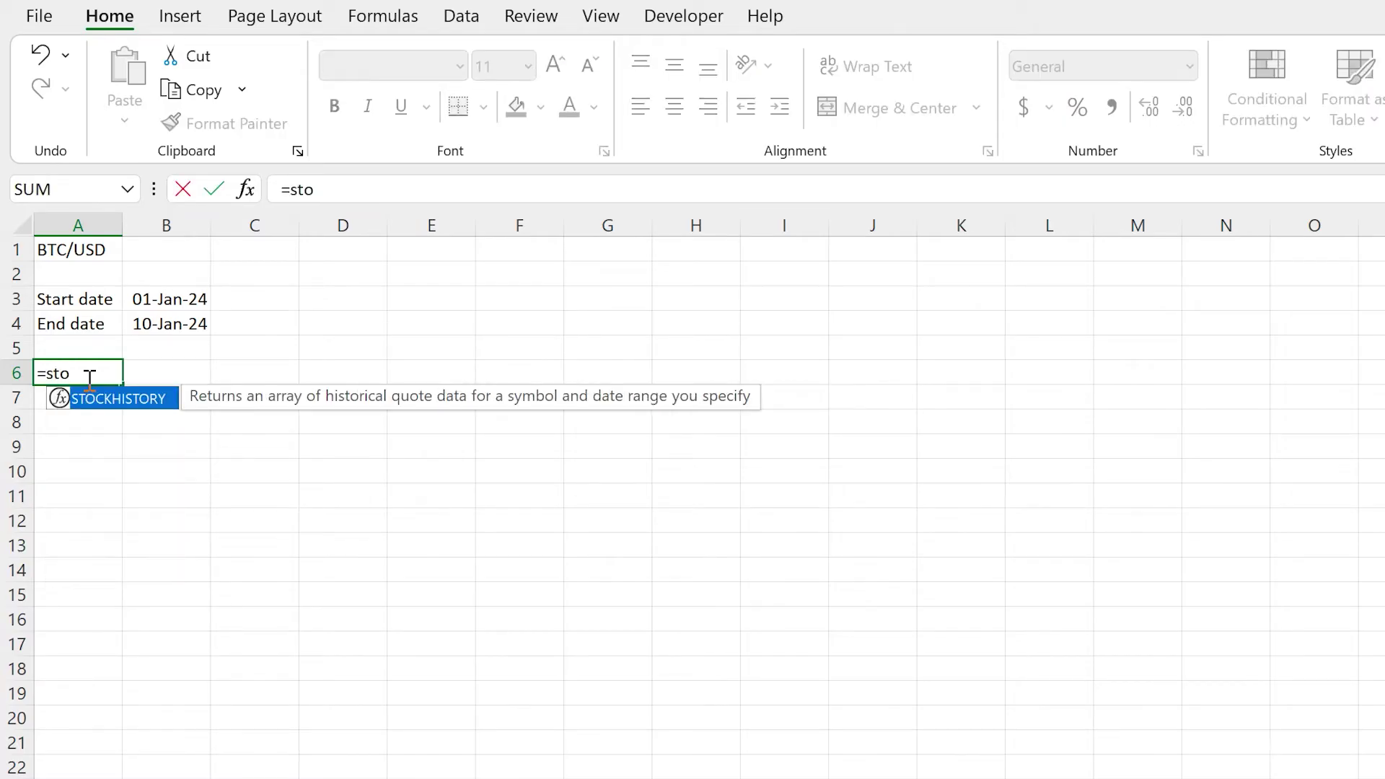
pyautogui.press('Tab')
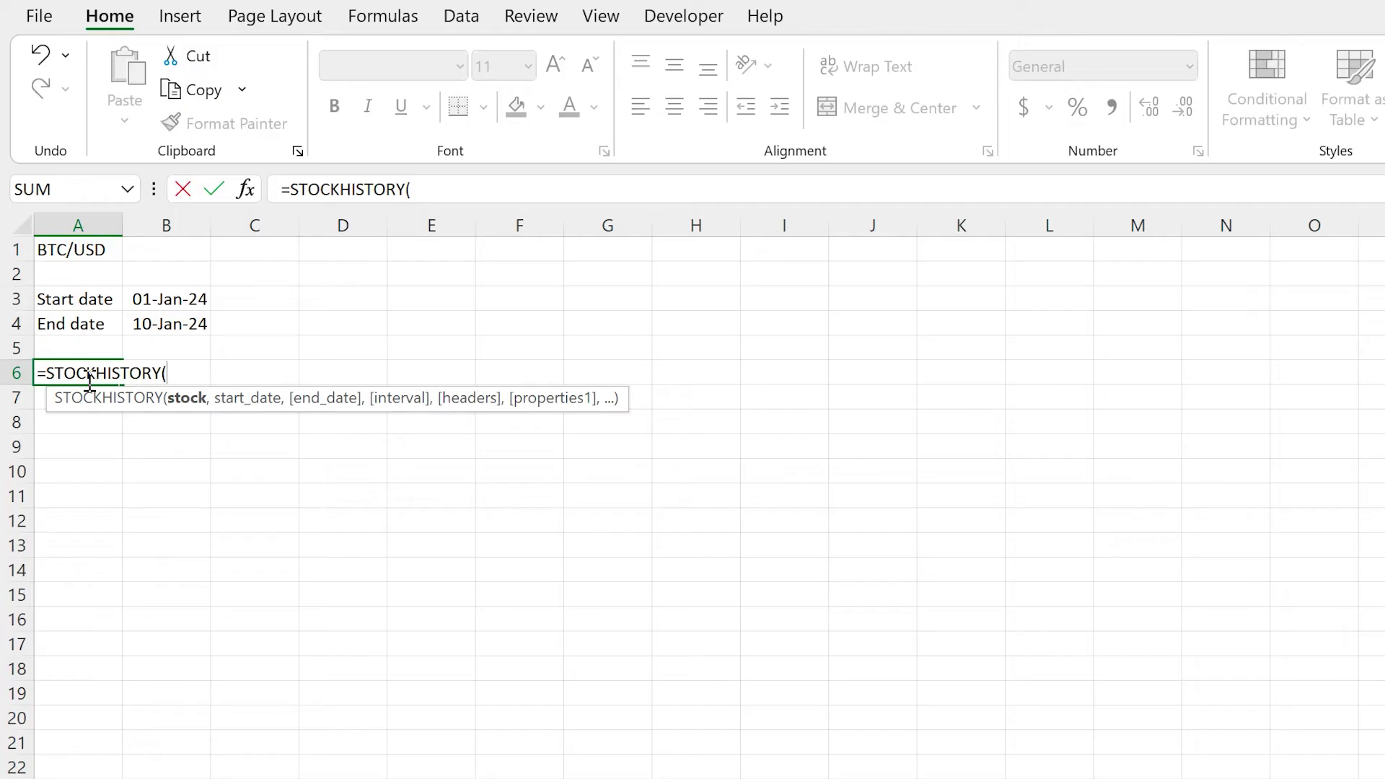
pyautogui.click(72, 253)
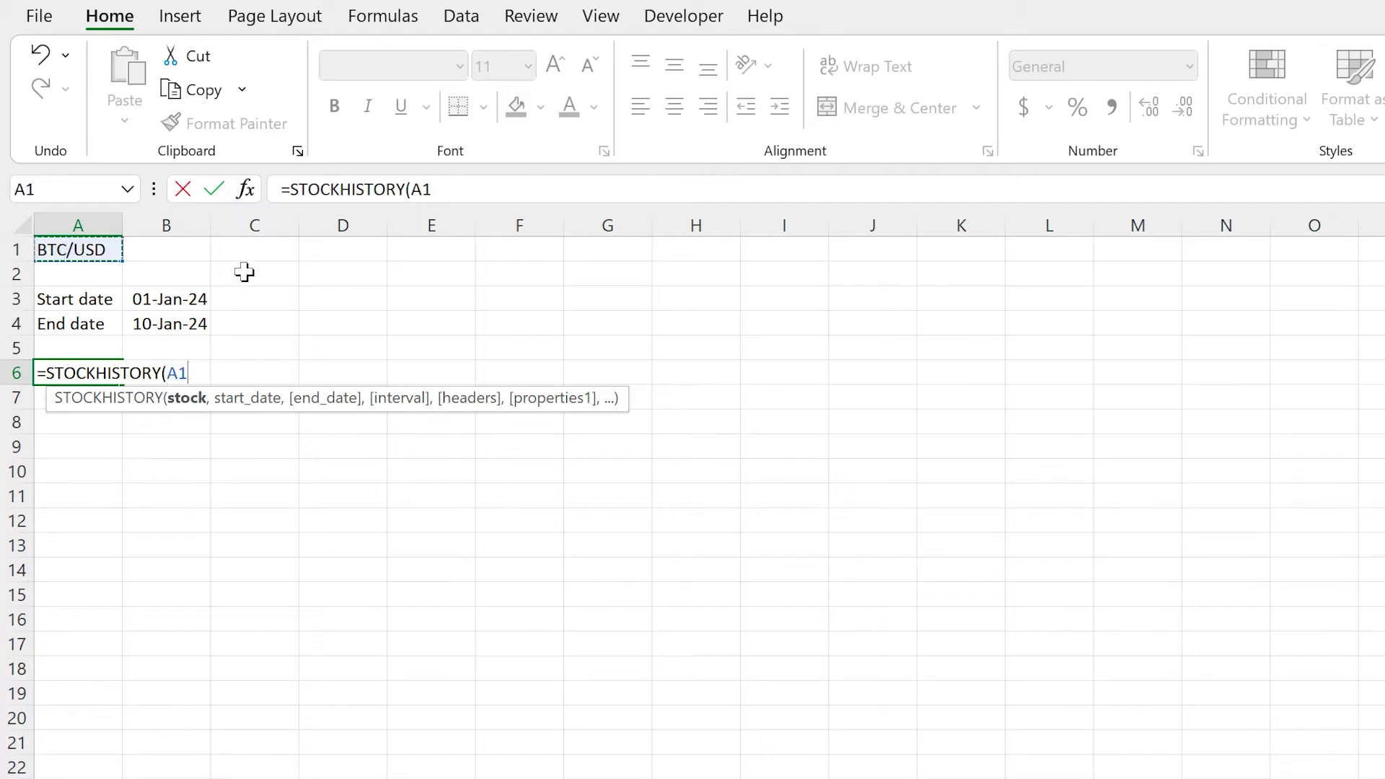
pyautogui.write(',')
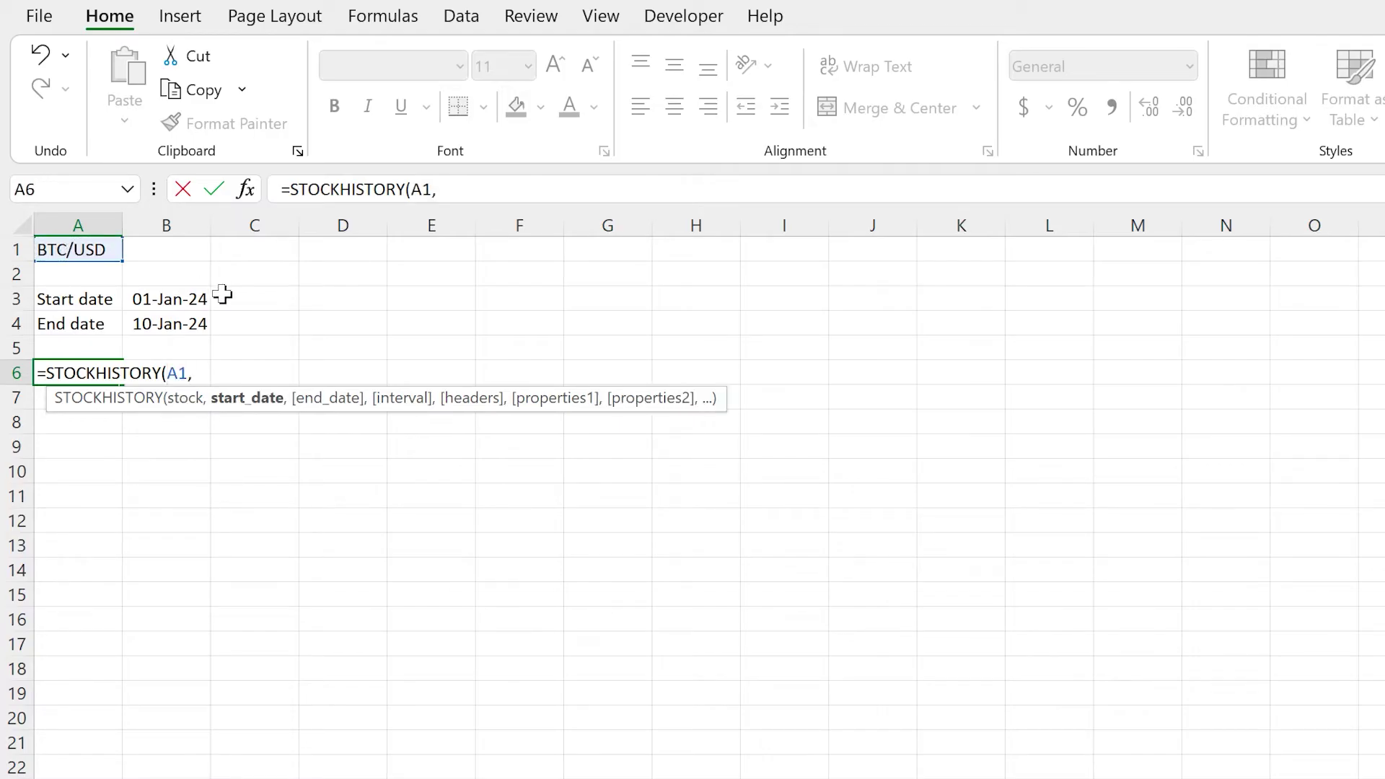
pyautogui.click(192, 298)
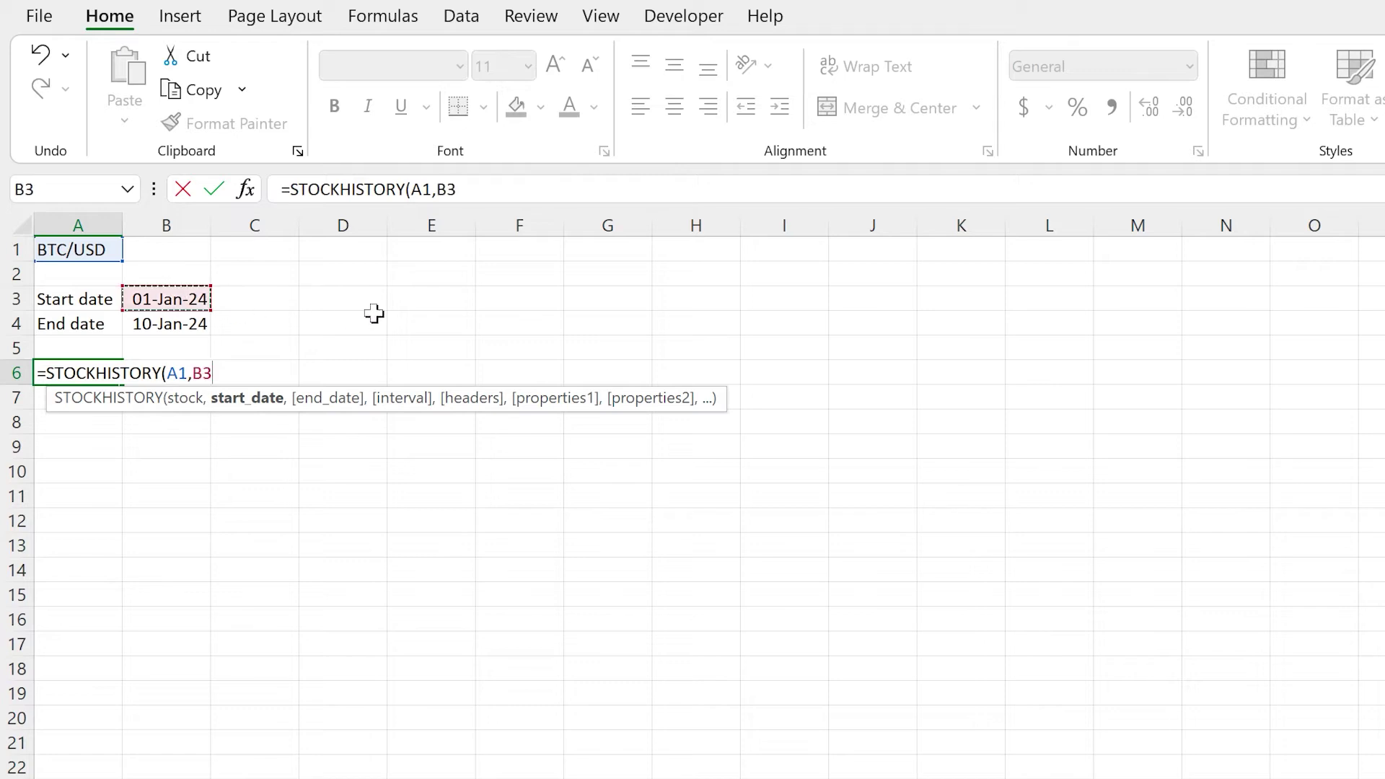
pyautogui.write(',')
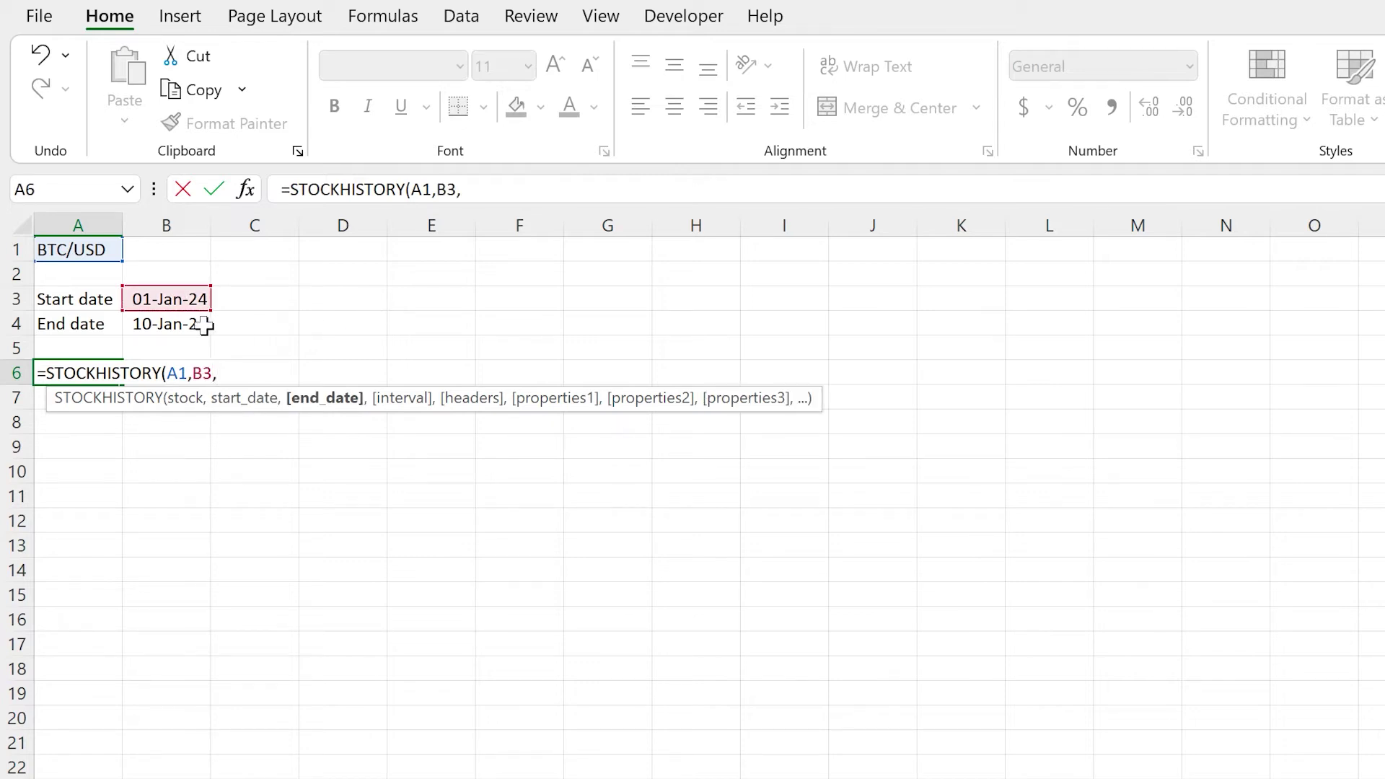
pyautogui.click(184, 325)
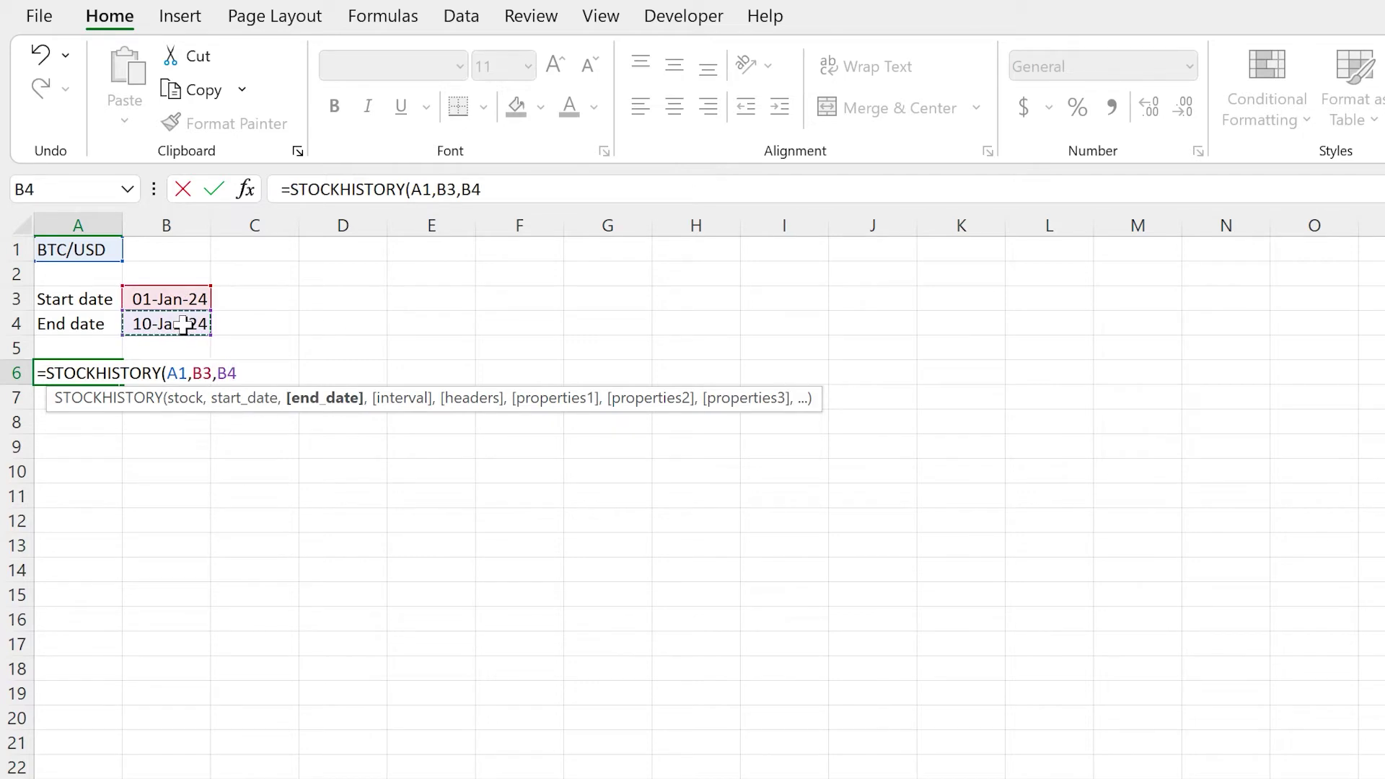
# Set the STOCKHISTORY interval argument to 0 for daily values and the headers argument to 1 to show the column header
pyautogui.write(',')
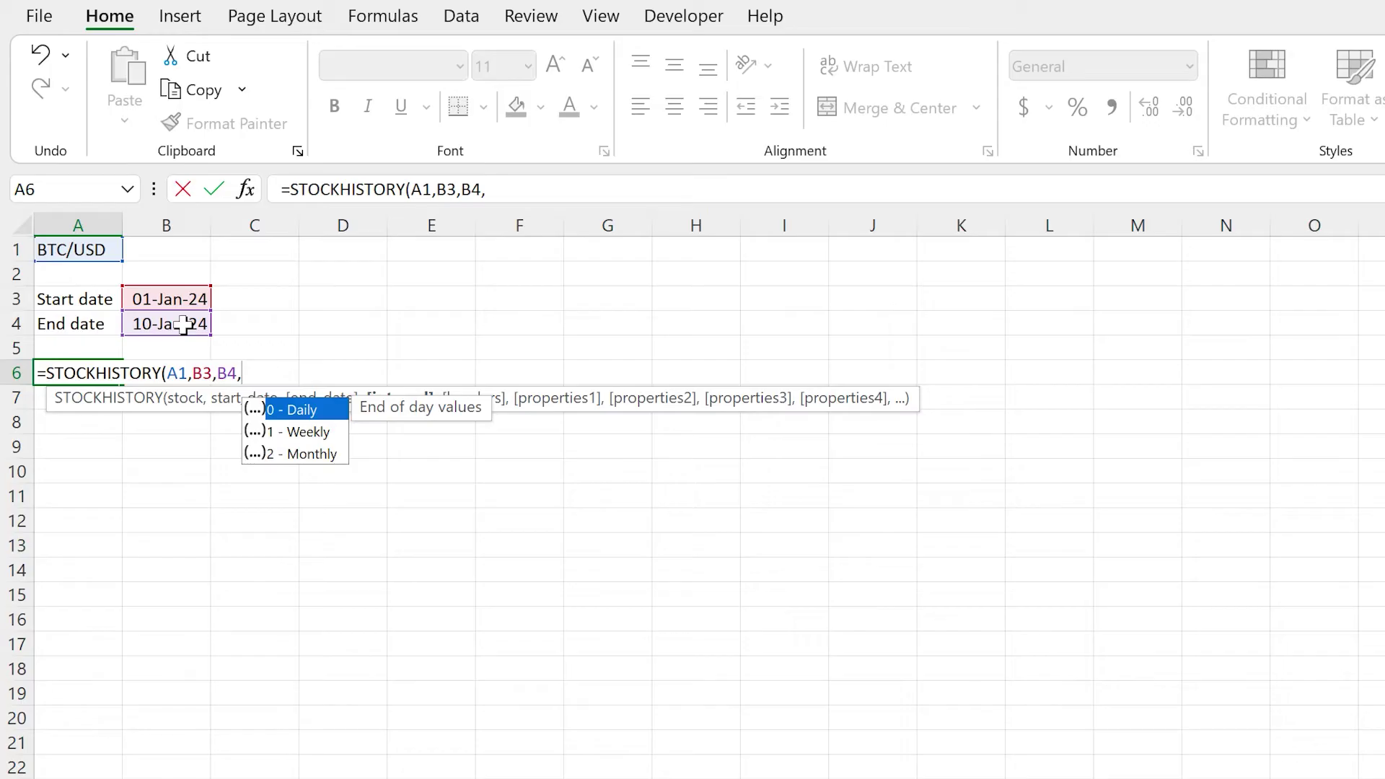
pyautogui.write('0')
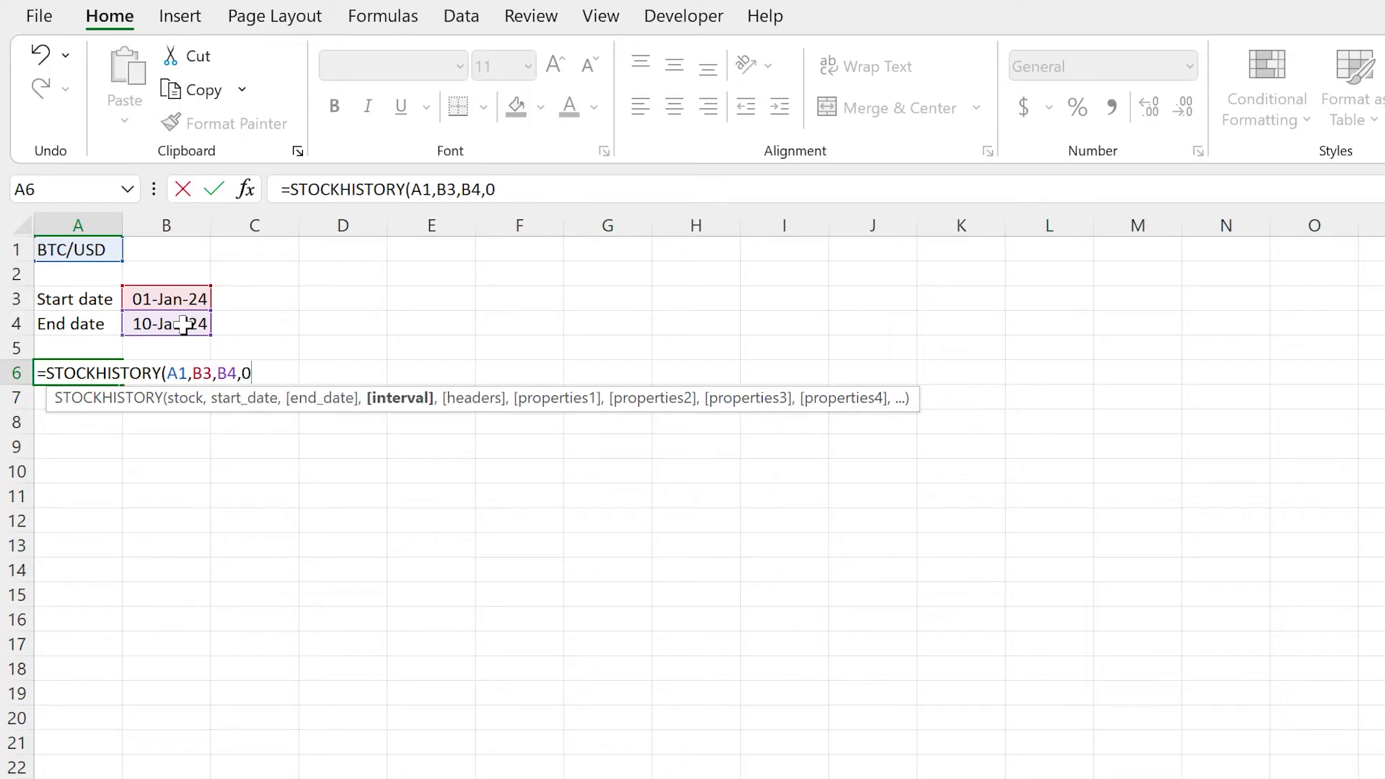
pyautogui.write(',')
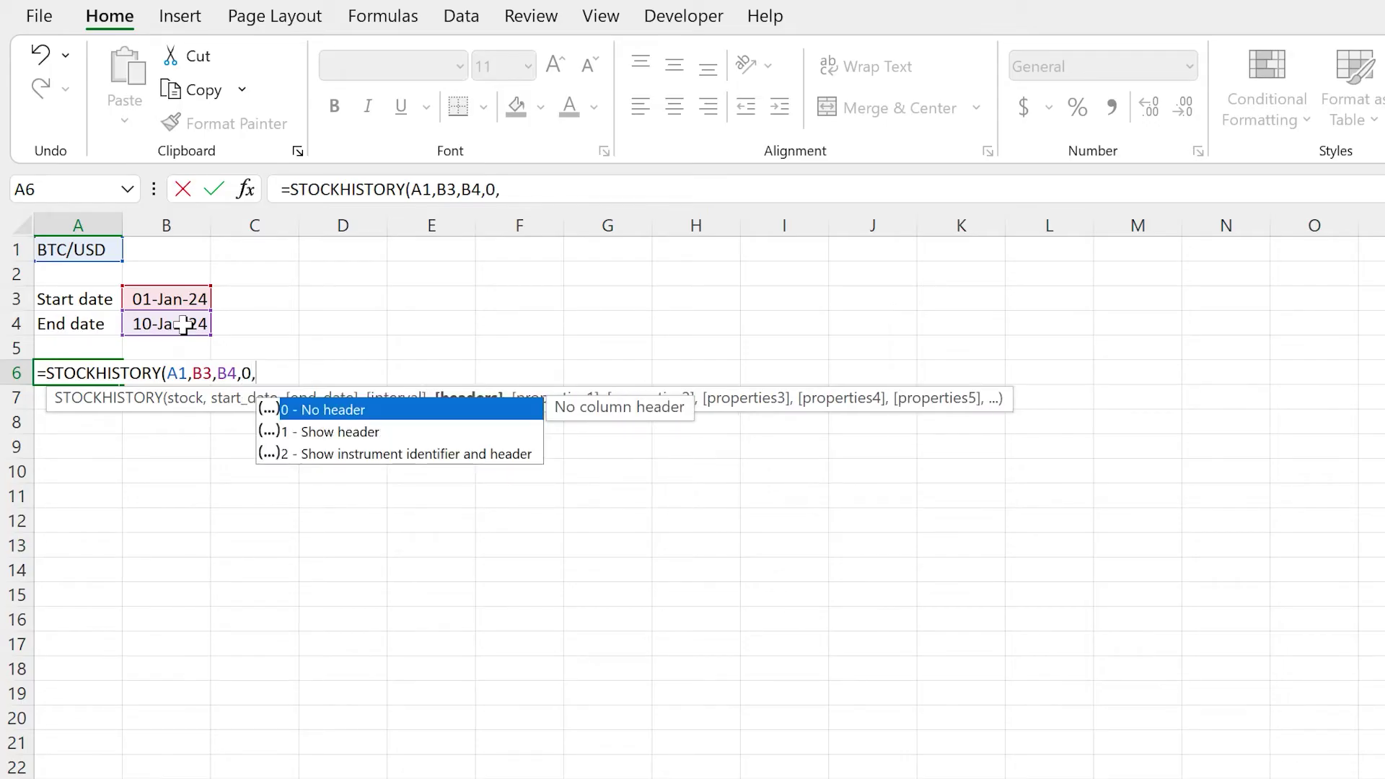
pyautogui.press('Down')
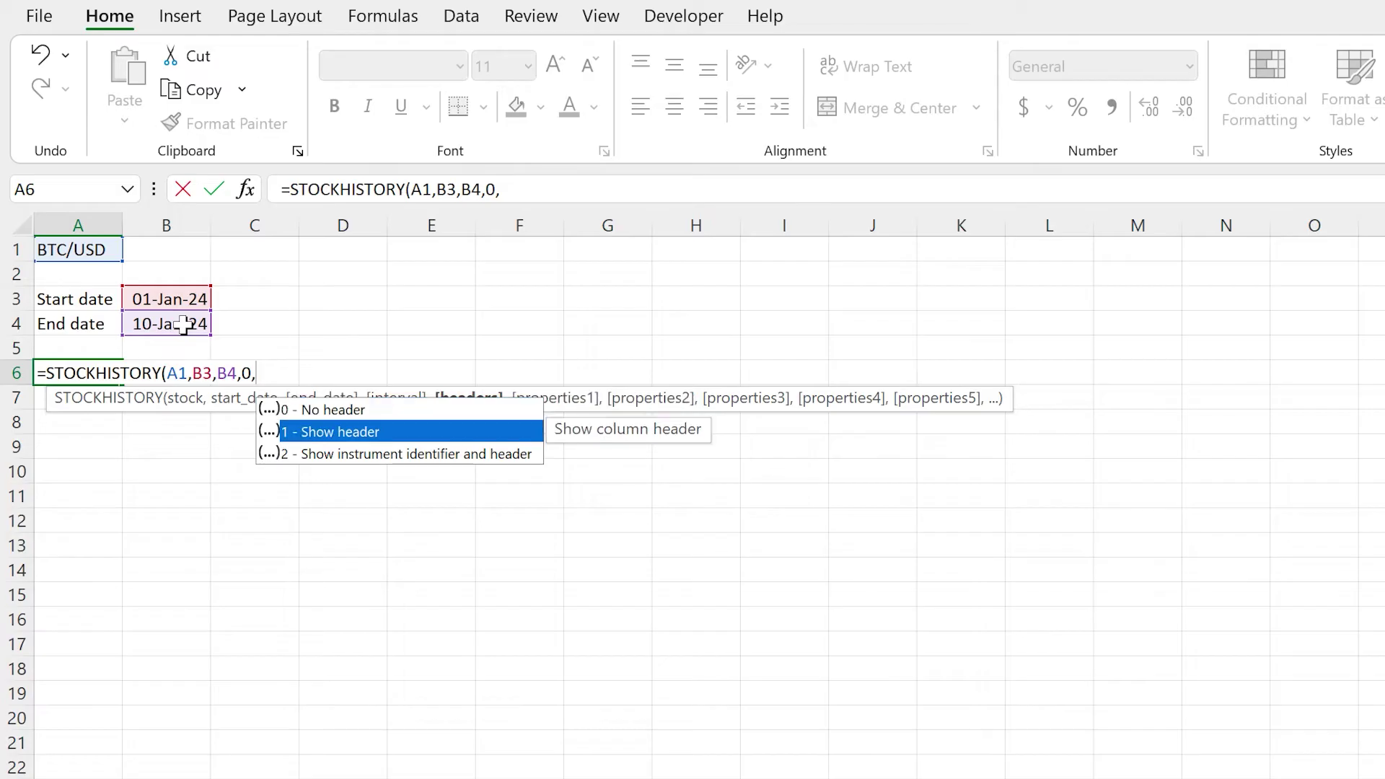
pyautogui.press('Tab')
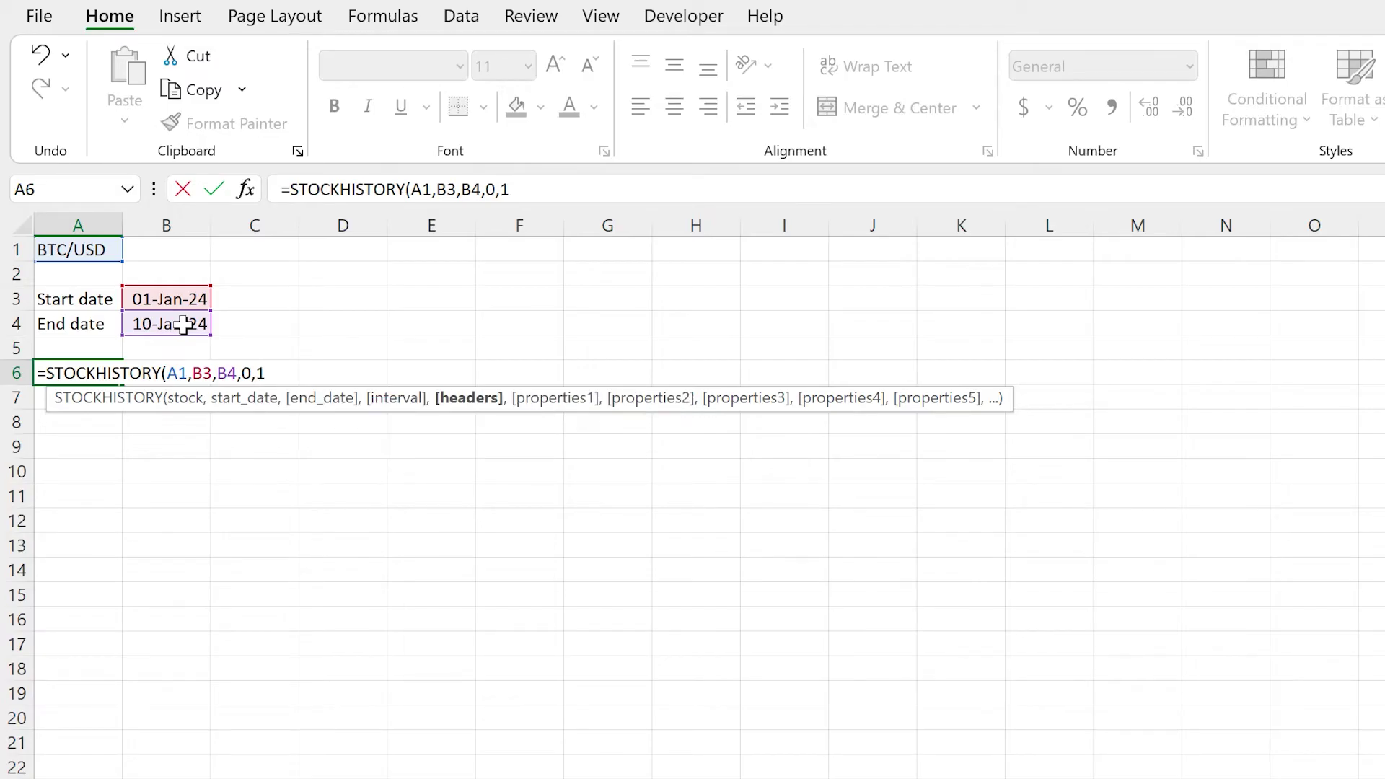
# Add the Date (0) and Close (1) properties and enter the completed formula =STOCKHISTORY(A1,B3,B4,0,1,0,1)
pyautogui.write(',')
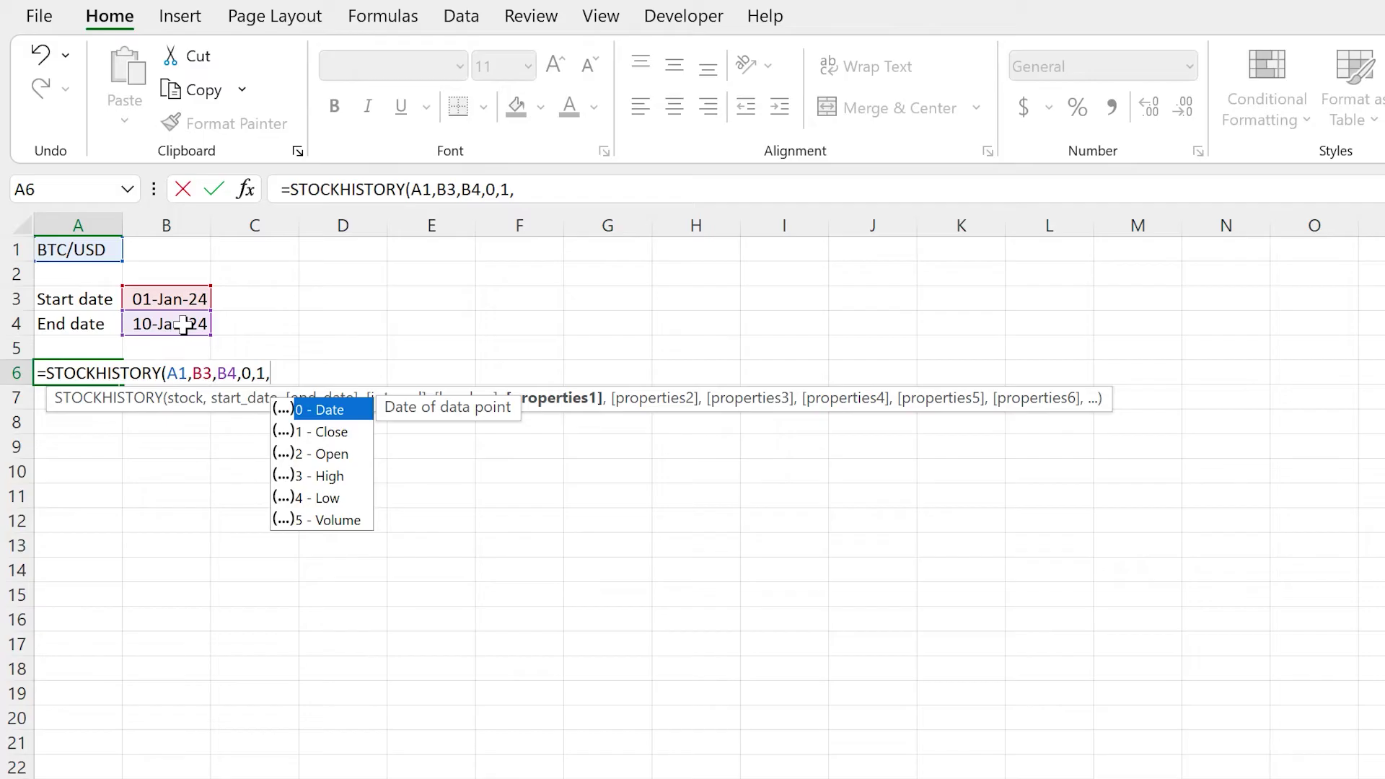
pyautogui.write('0,')
pyautogui.press('Down')
pyautogui.press('Down')
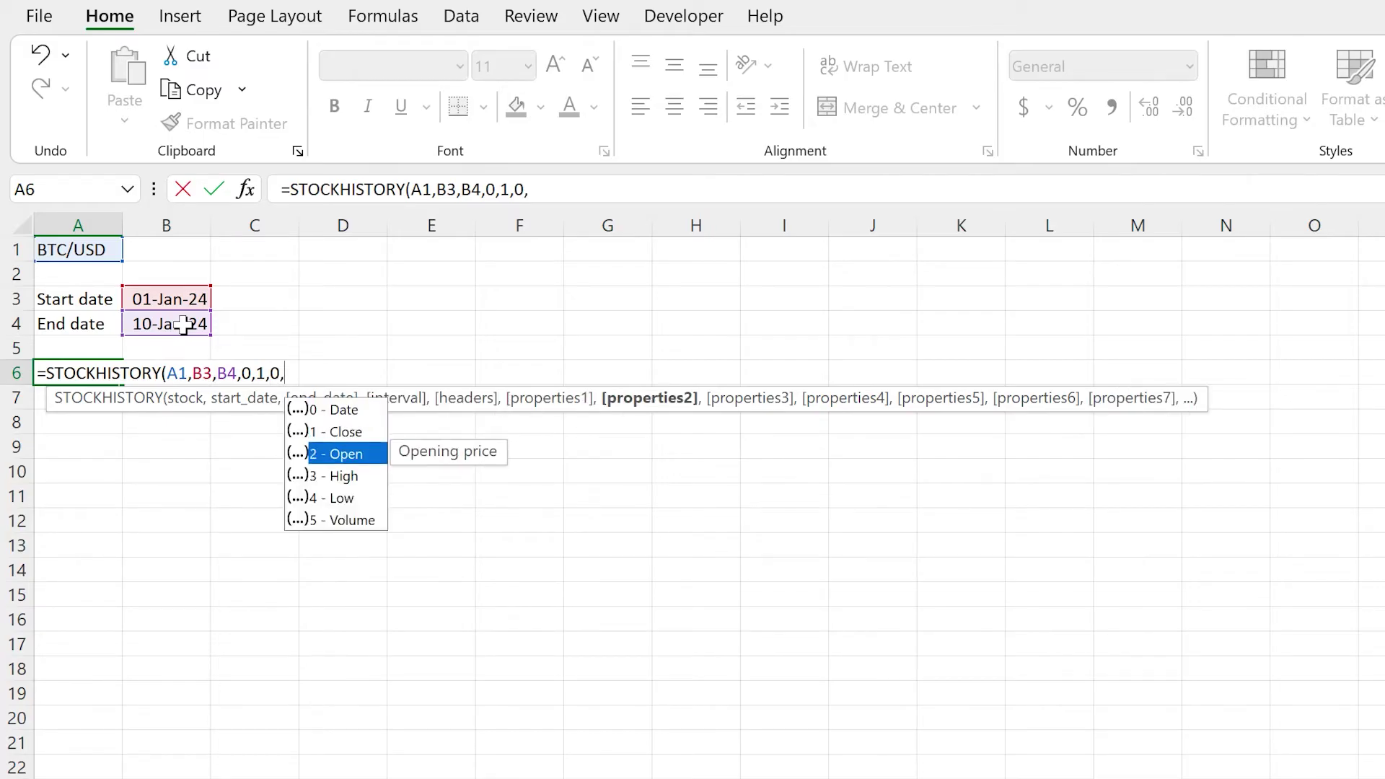
pyautogui.press('Up')
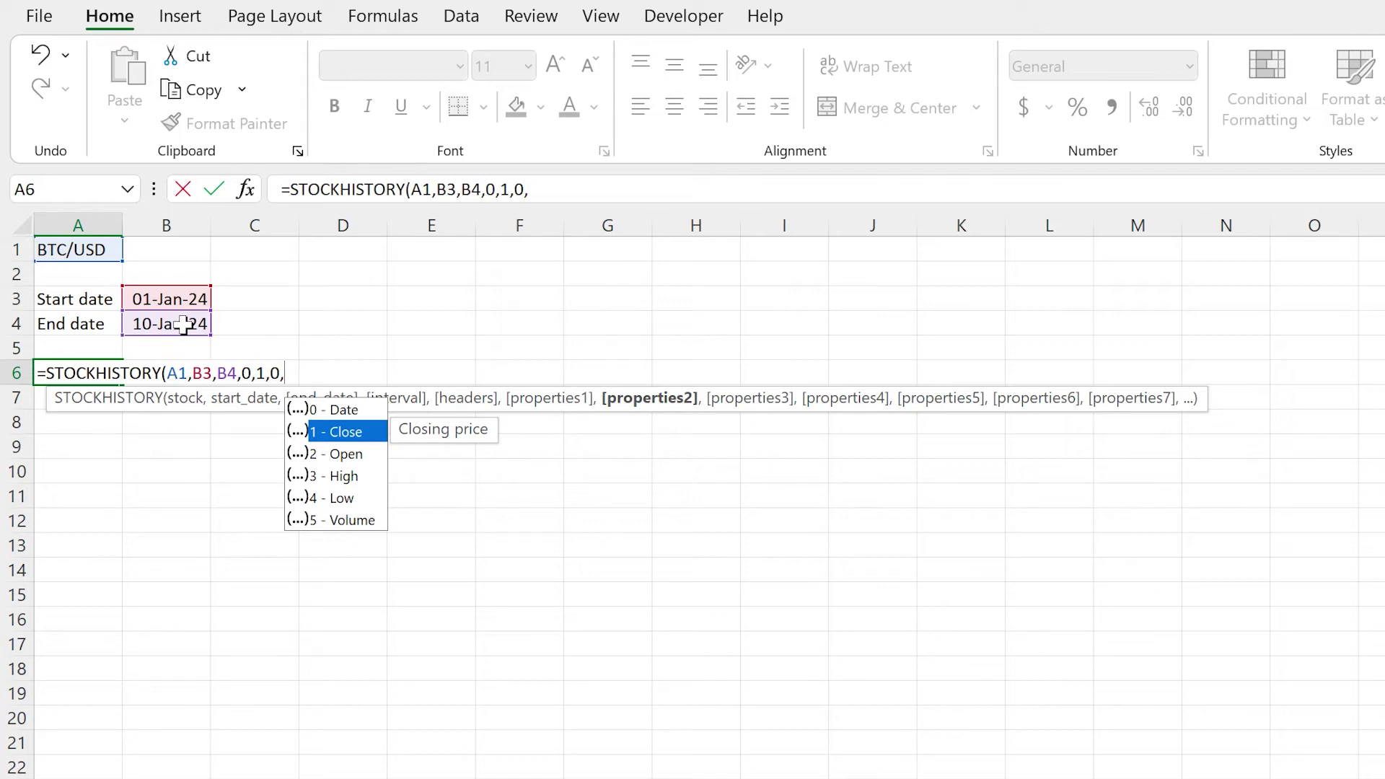
pyautogui.press('Escape')
pyautogui.write('1')
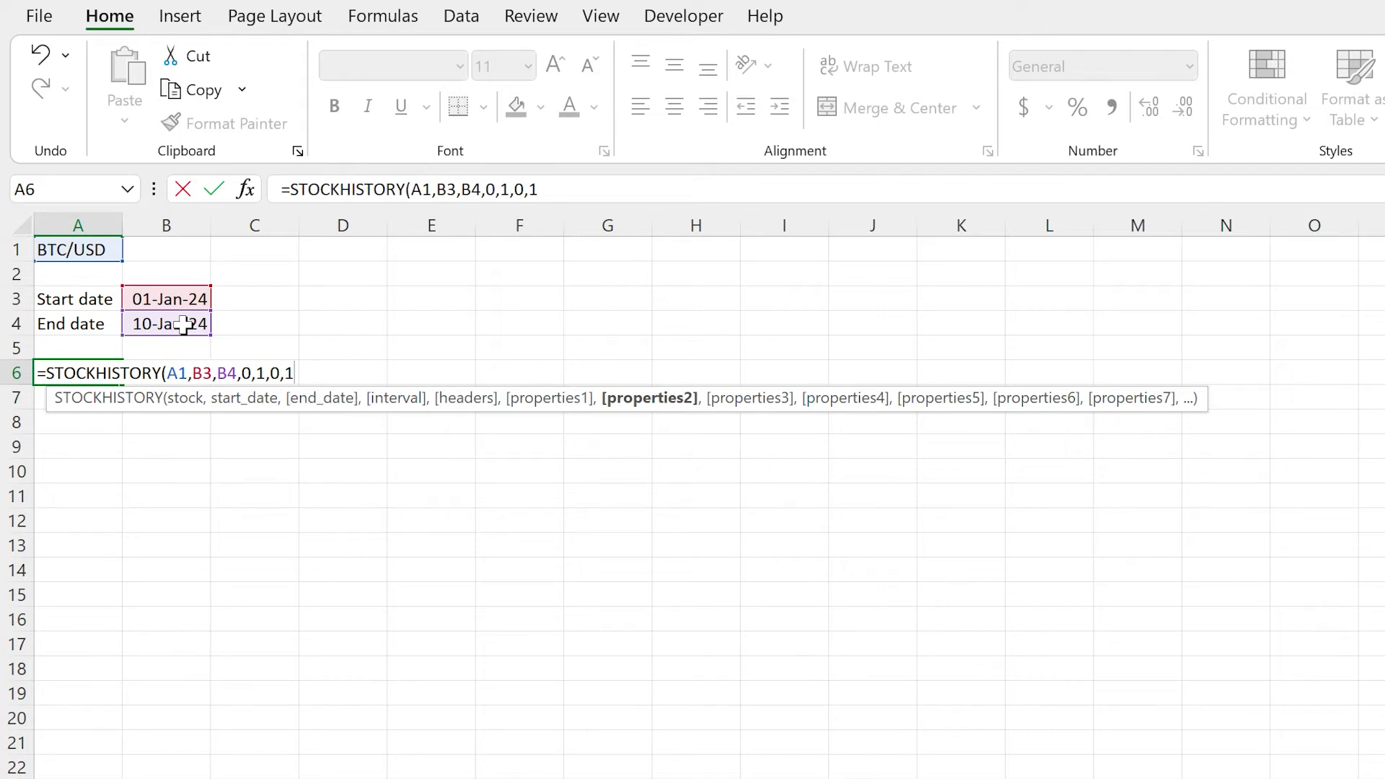
pyautogui.write(')')
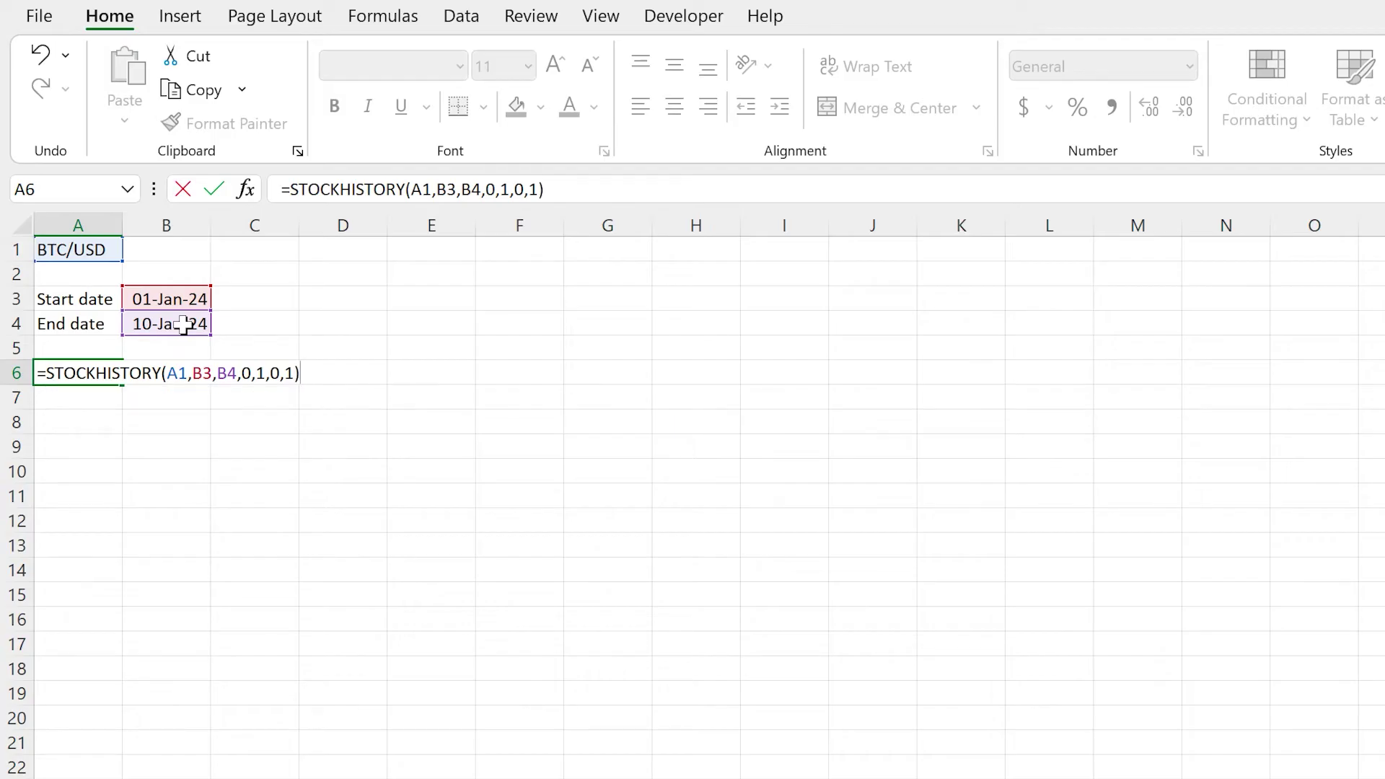
pyautogui.hotkey('ctrl', 'Return')
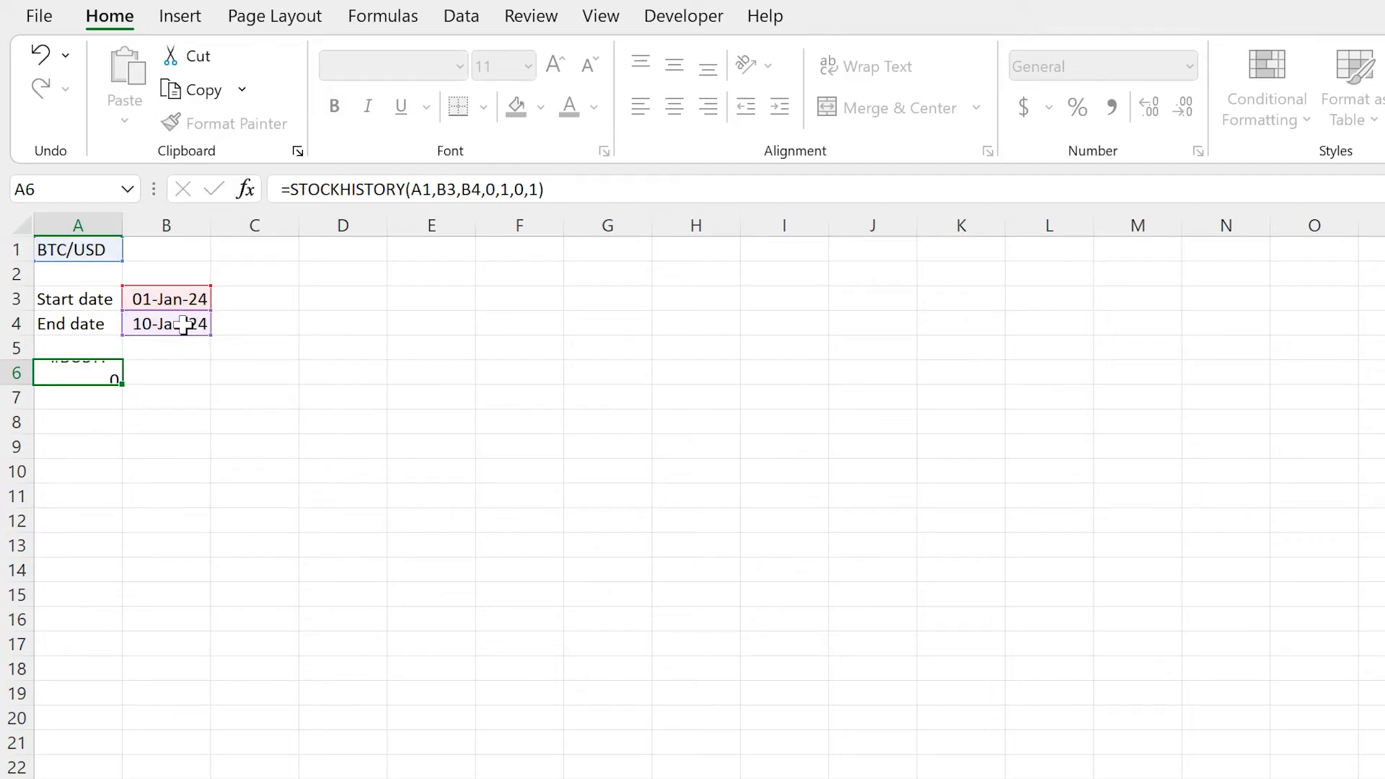
pyautogui.click(541, 189)
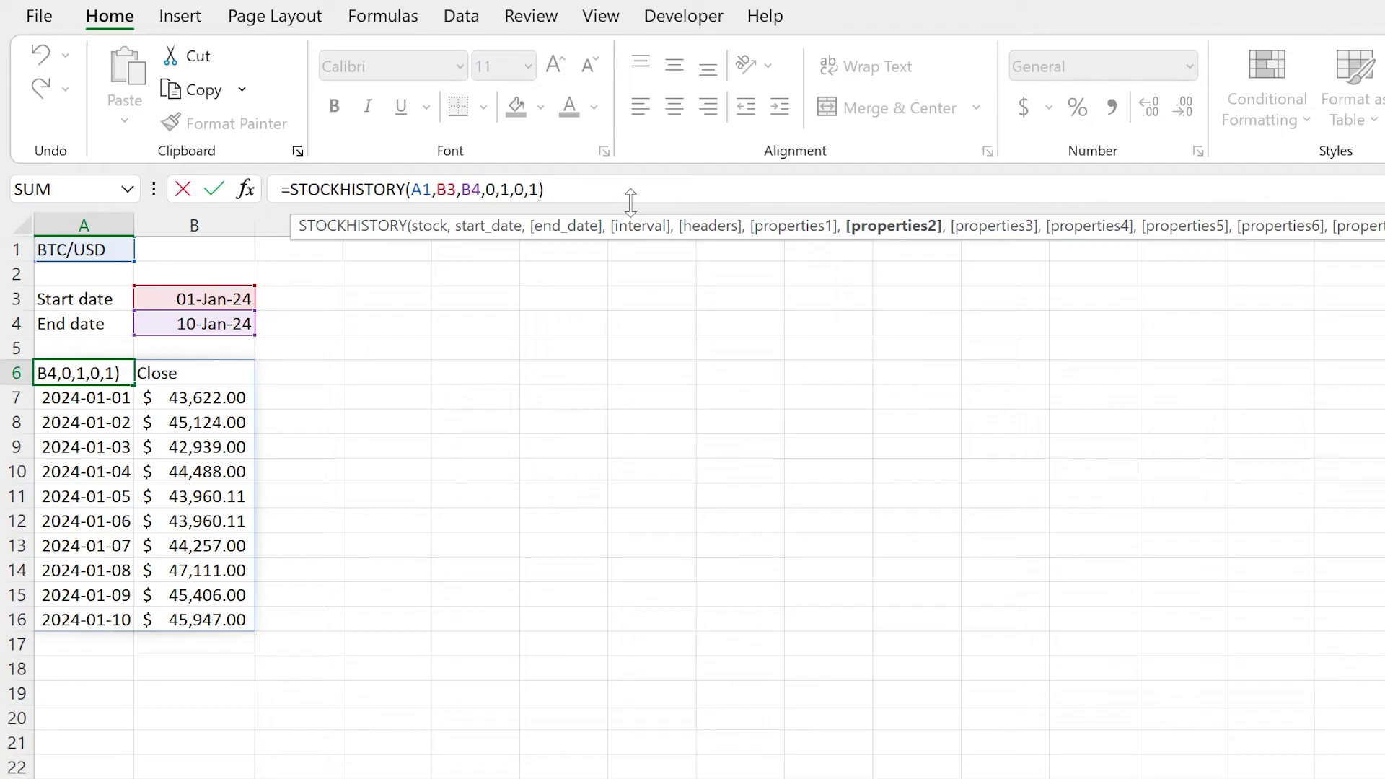
pyautogui.press('Return')
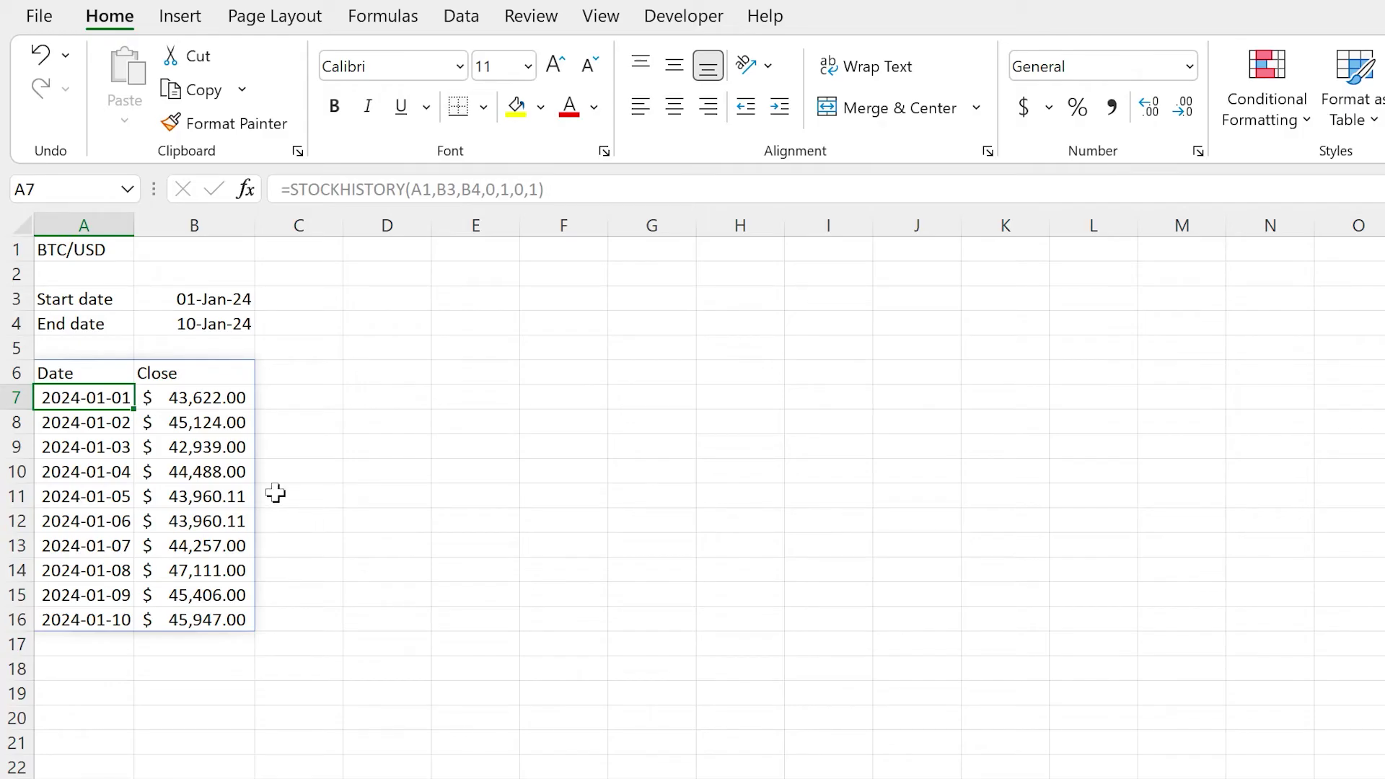
# Enter the formula =B7*2 in C7 to double the first closing price
pyautogui.click(290, 404)
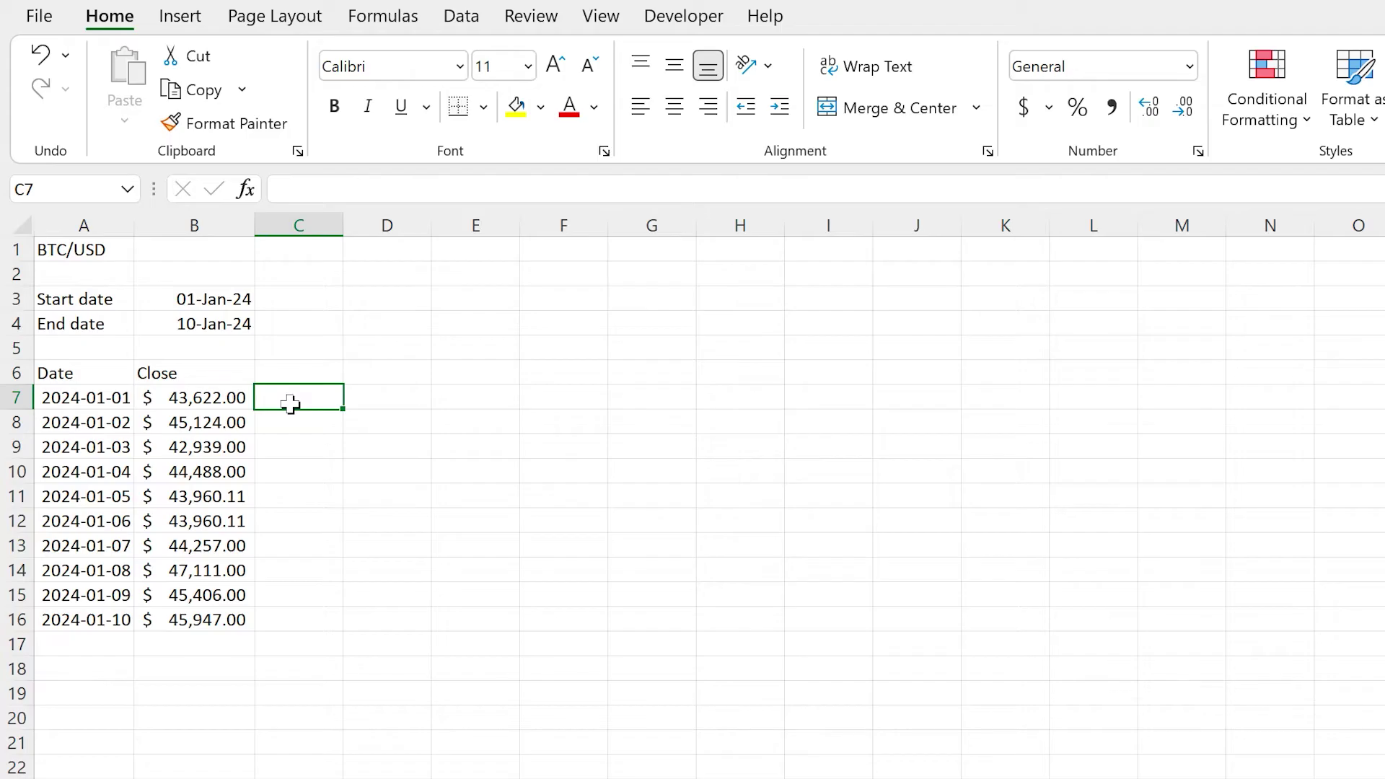
pyautogui.write('=')
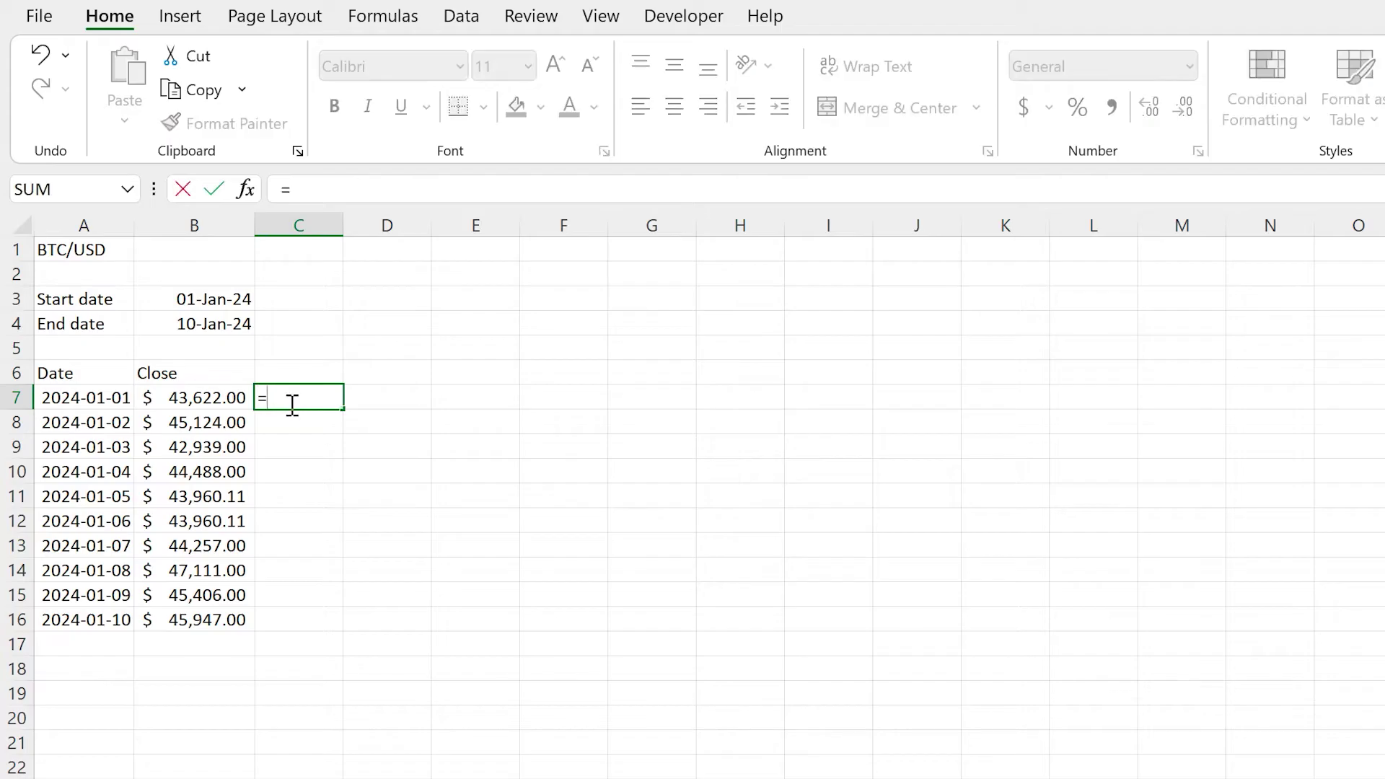
pyautogui.click(194, 398)
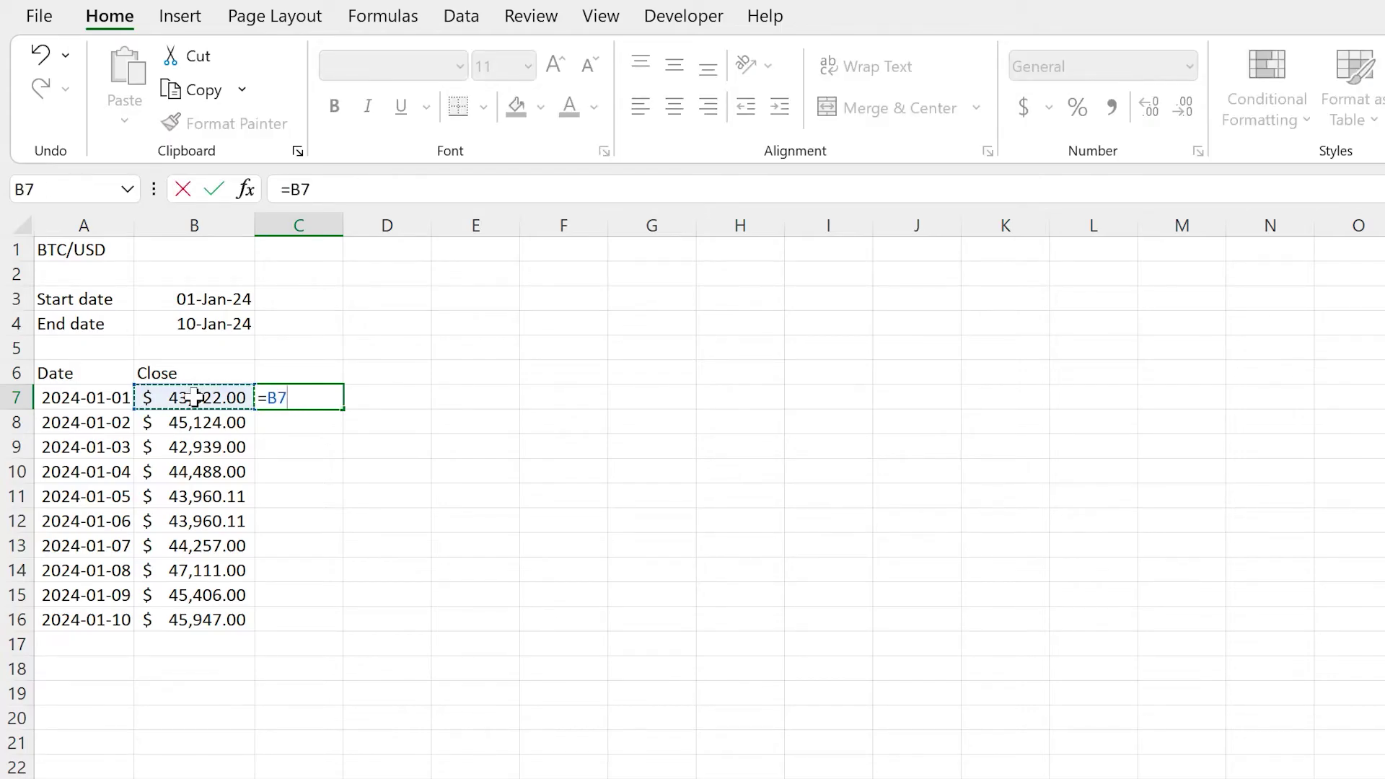
pyautogui.write('*2')
pyautogui.press('Return')
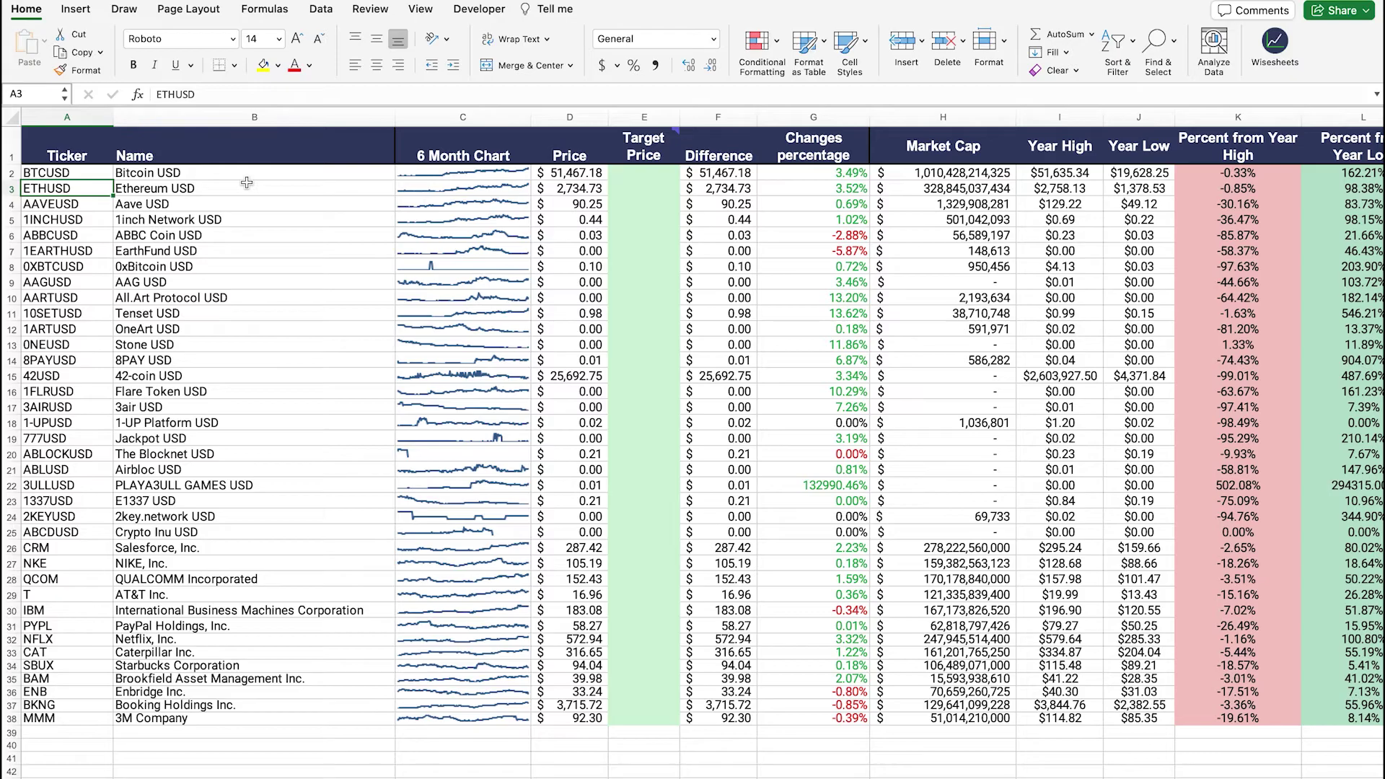
# Examine the crypto and stock tickers in column A and the data columns across the price tracker sheet
pyautogui.click(67, 174)
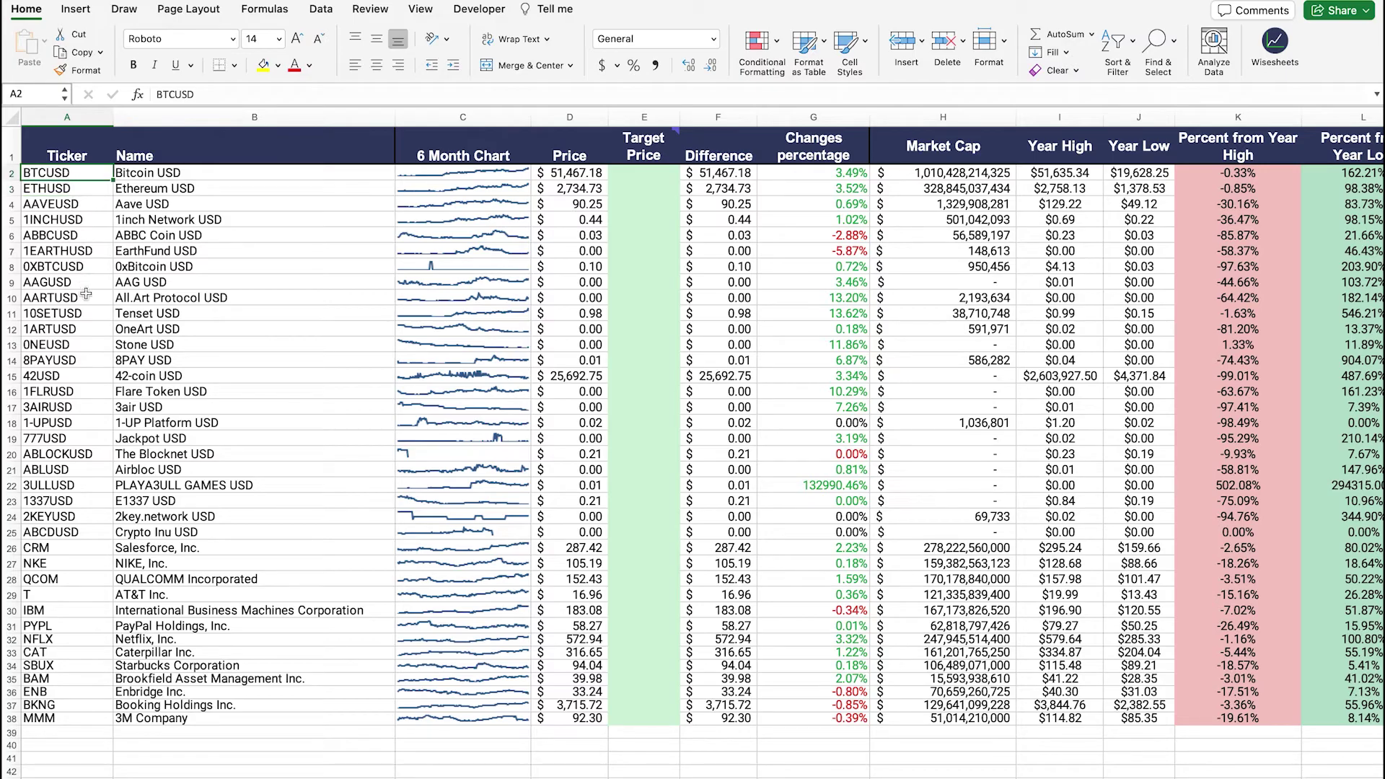
pyautogui.moveTo(49, 550); pyautogui.dragTo(39, 721)
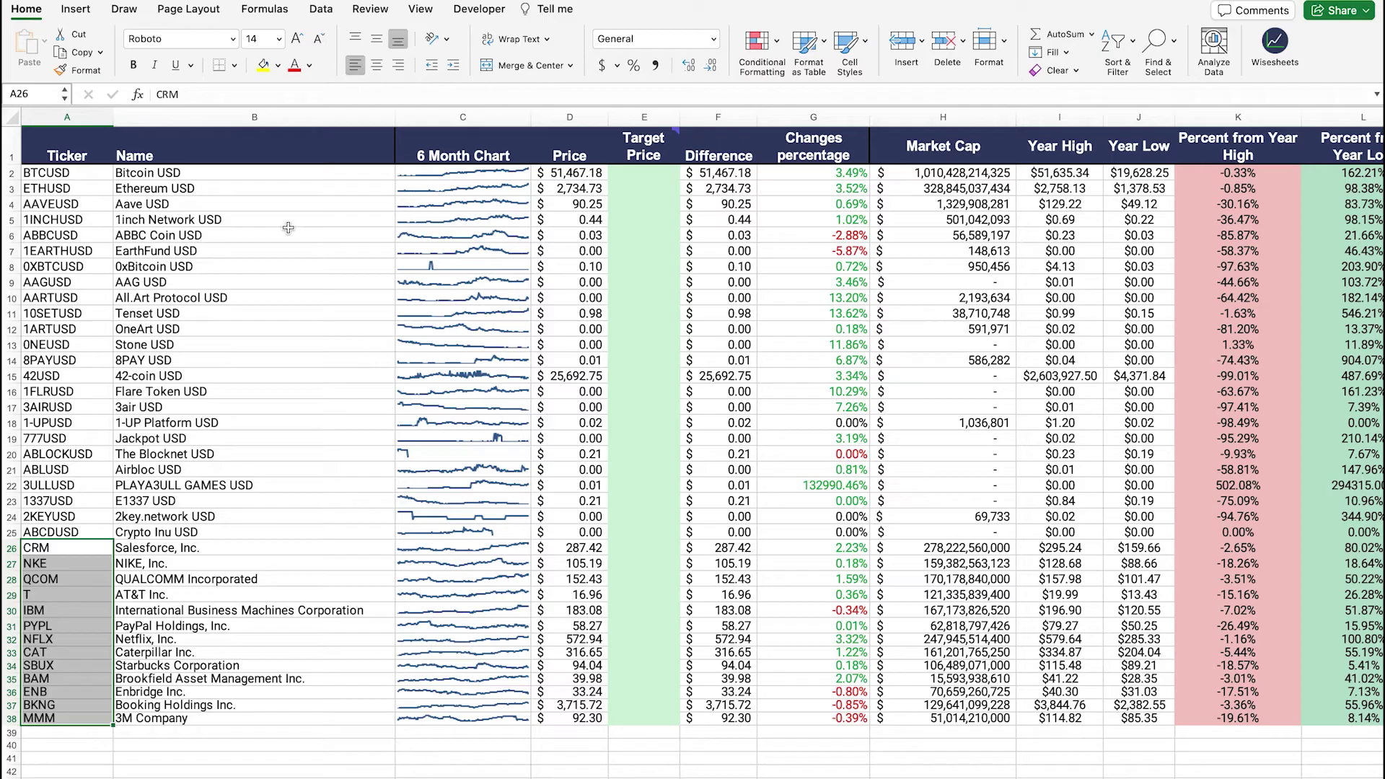
pyautogui.click(174, 174)
pyautogui.moveTo(59, 176); pyautogui.dragTo(81, 410)
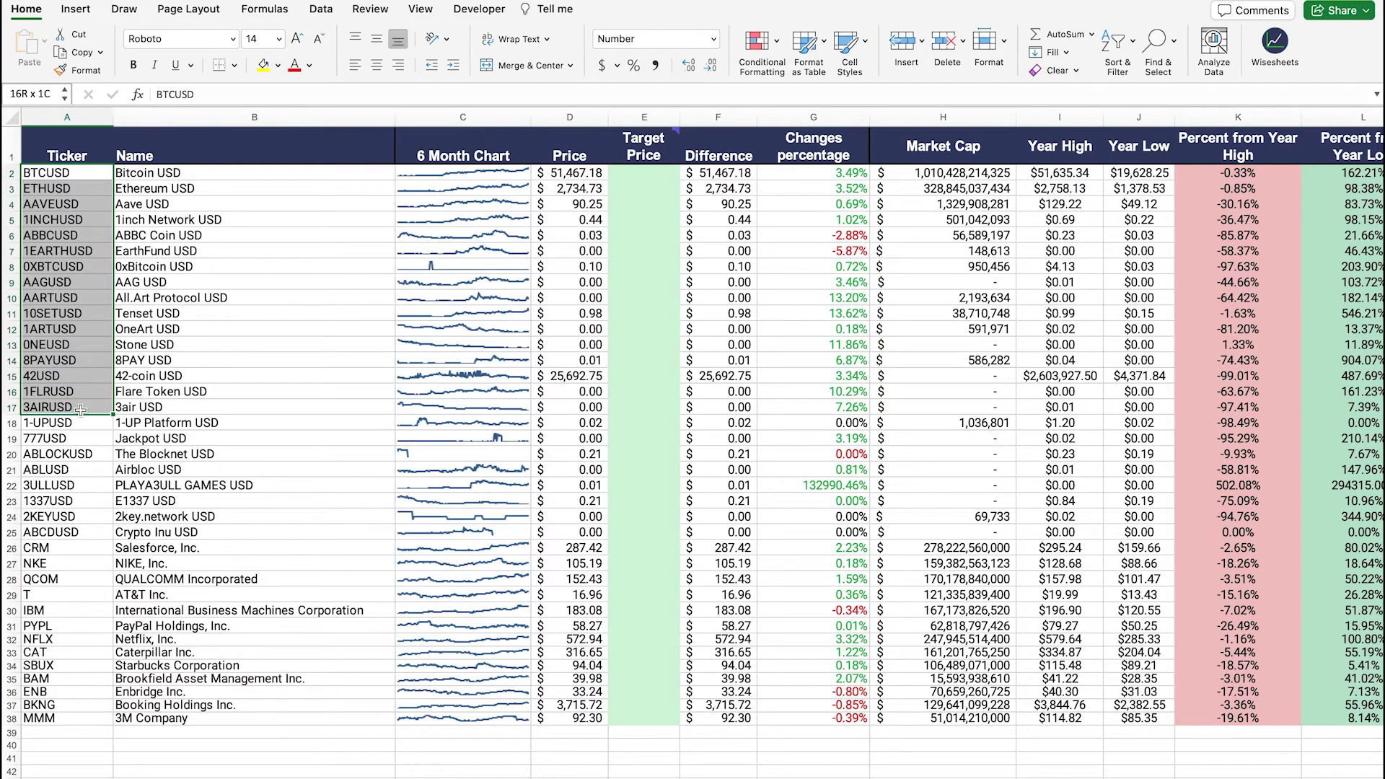
pyautogui.click(62, 178)
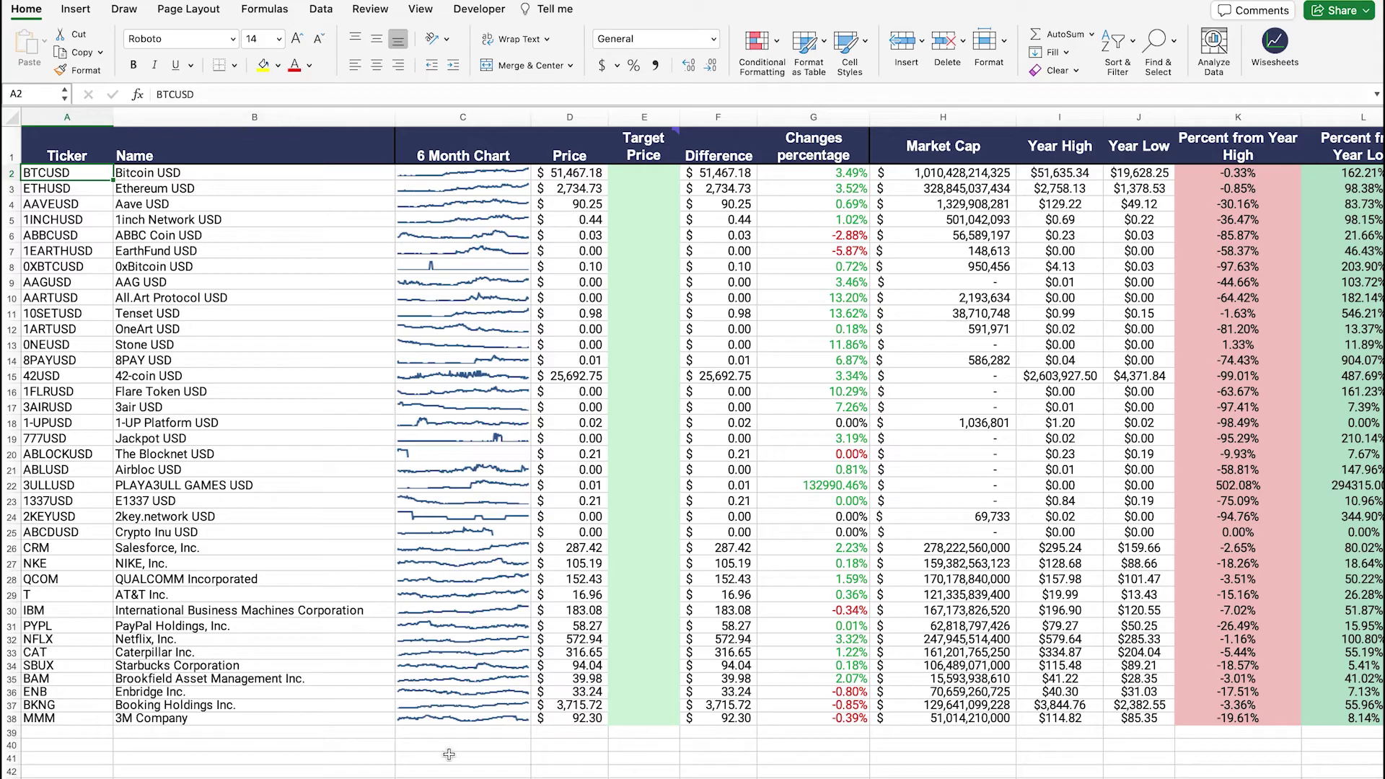
pyautogui.hscroll(10, 693, 433)
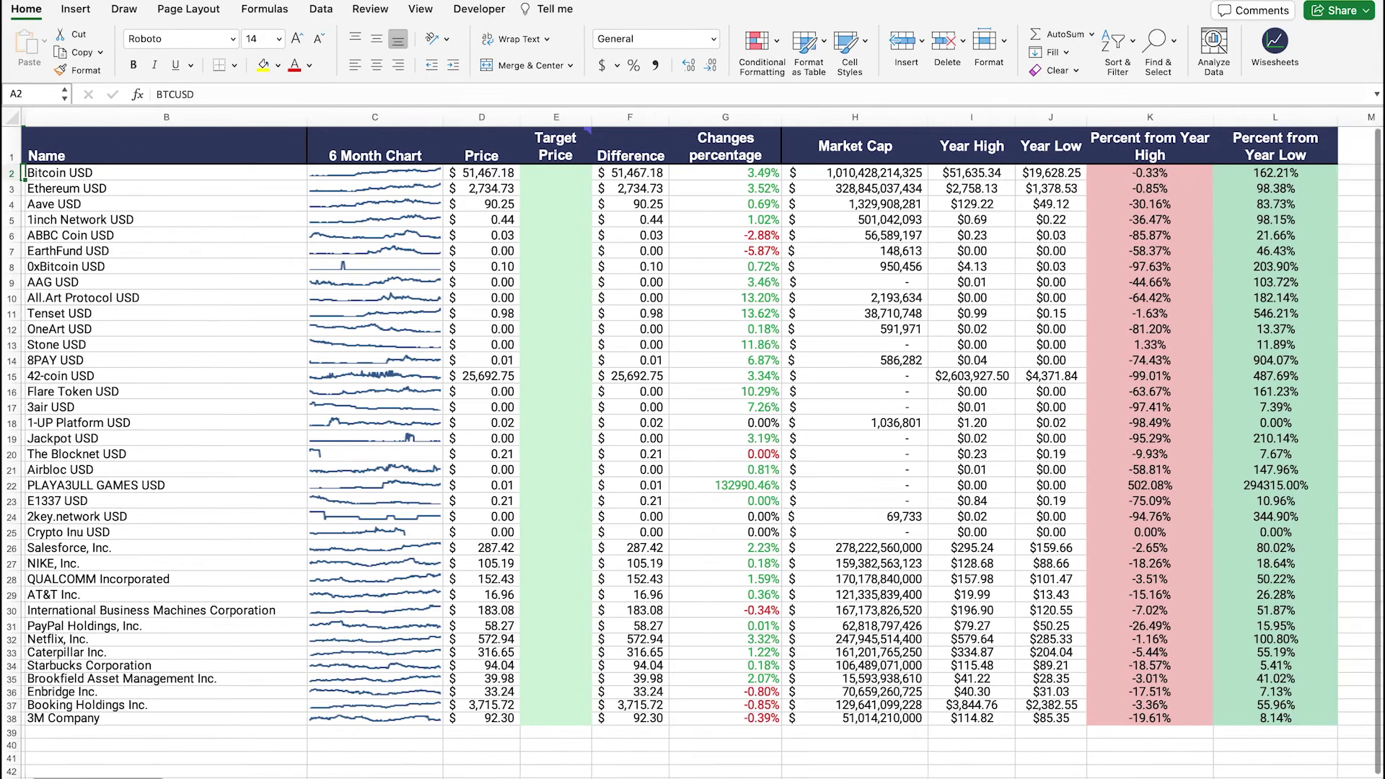
pyautogui.hscroll(-10, 693, 433)
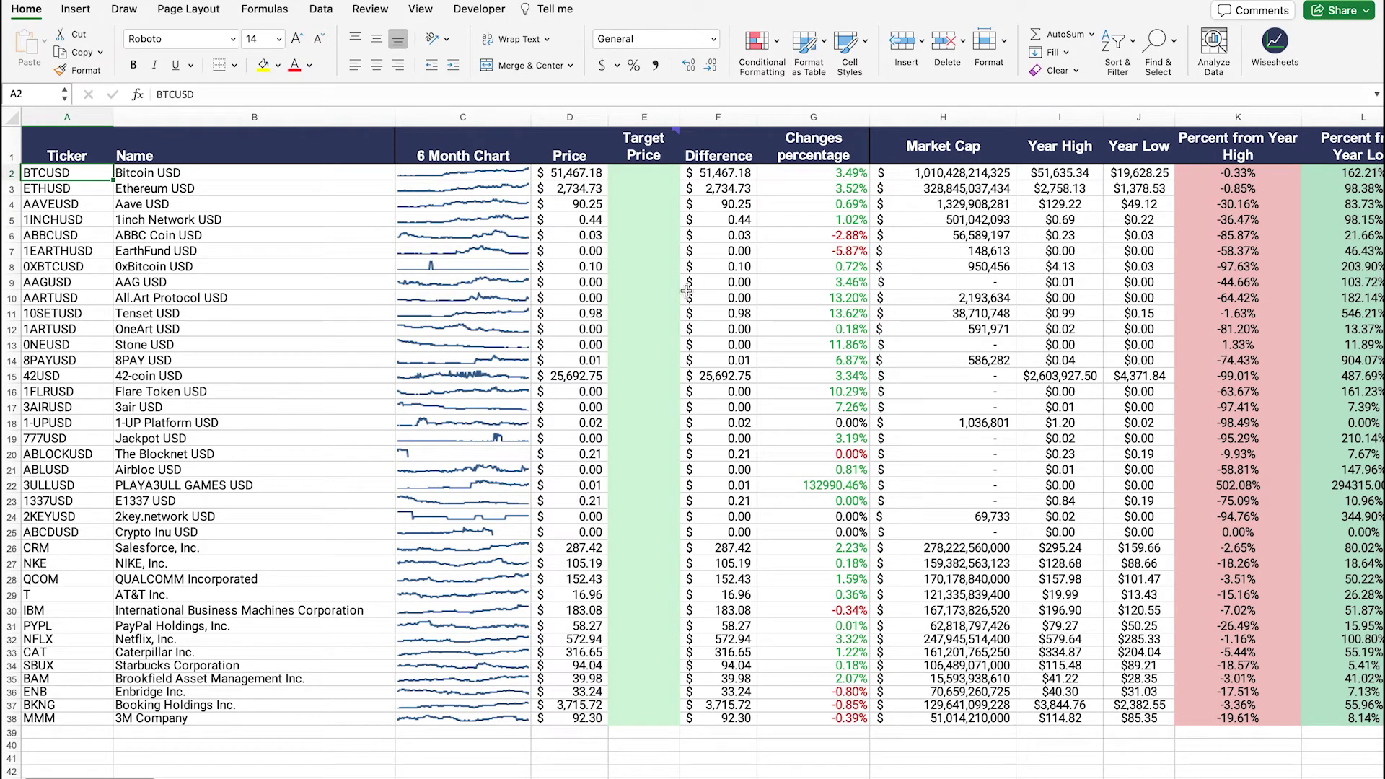
# Clear the existing formula in B2 under Name and start a new WISEPRICE function there
pyautogui.click(174, 173)
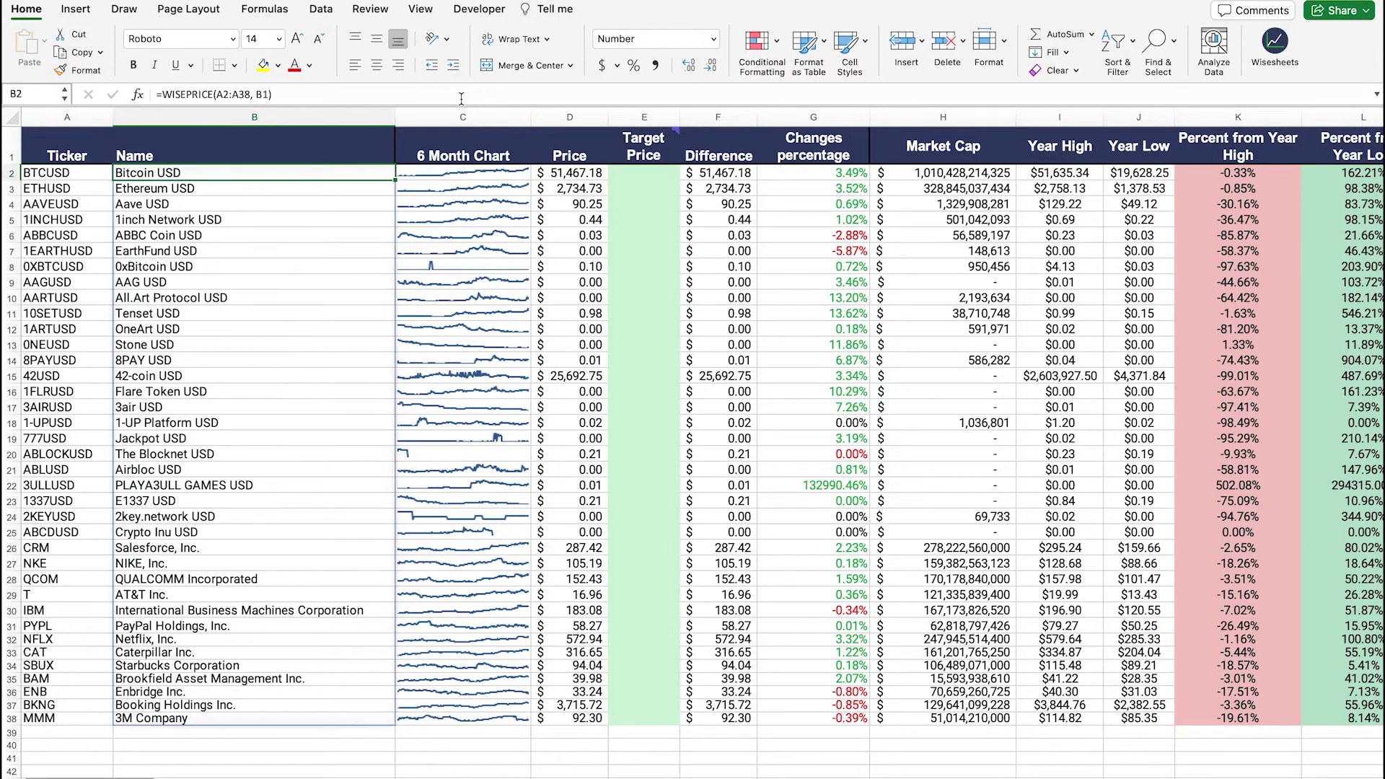
pyautogui.click(284, 95)
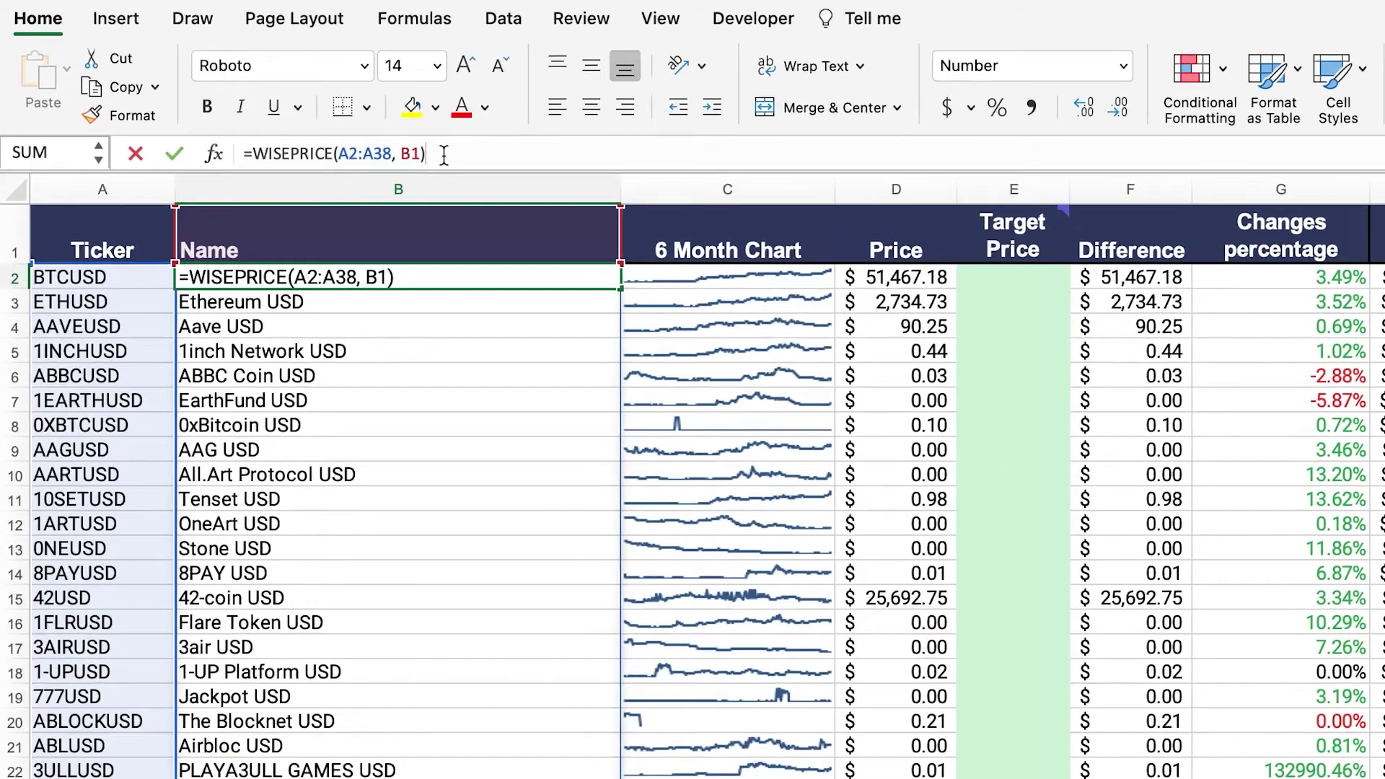
pyautogui.tripleClick(444, 154)
pyautogui.press('BackSpace')
pyautogui.write('=wise')
pyautogui.press('Down')
pyautogui.press('Down')
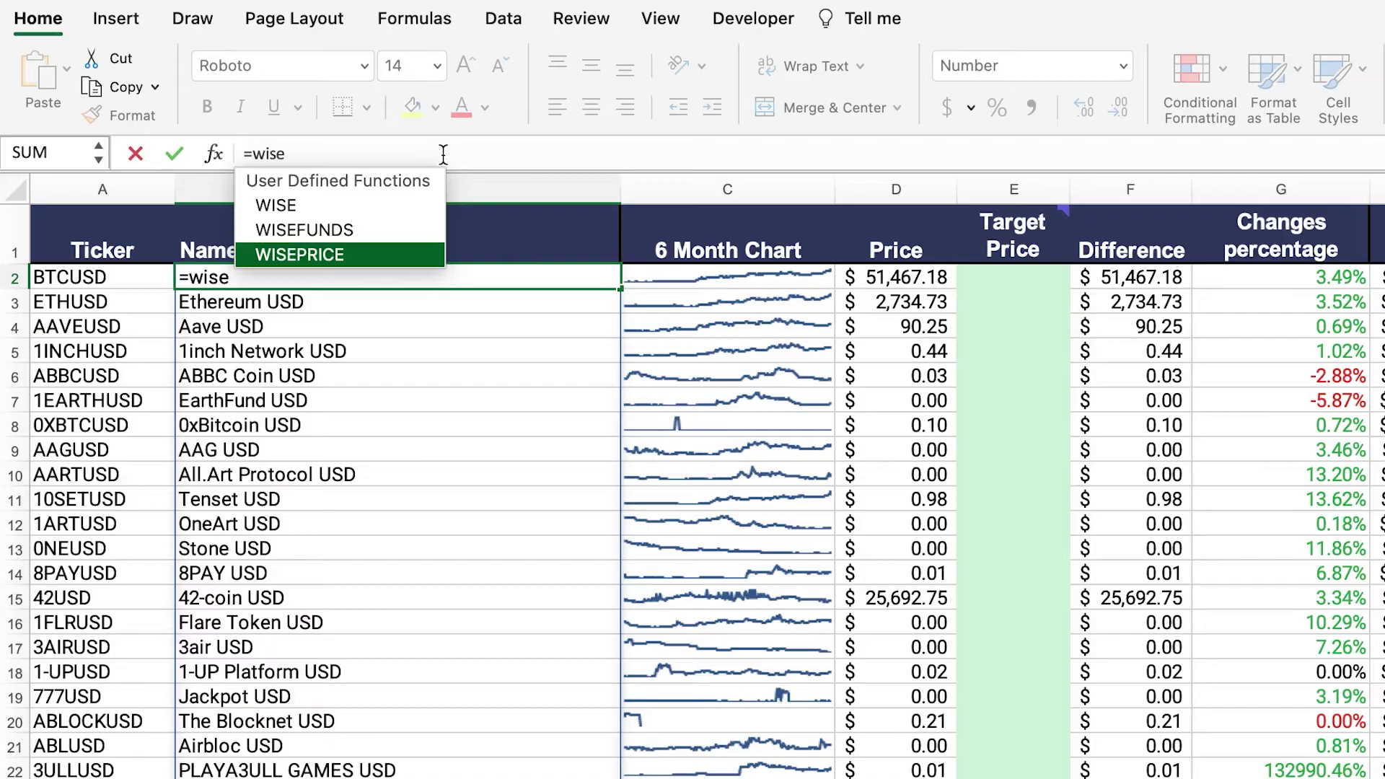
pyautogui.press('Tab')
# Complete and enter the B2 formula as =WISEPRICE(A2:A38,B1), using the tickers as symbols and the Name header as parameter
pyautogui.moveTo(101, 277); pyautogui.dragTo(117, 778)
pyautogui.moveTo(118, 714); pyautogui.dragTo(108, 718)
pyautogui.write(',')
pyautogui.click(382, 234)
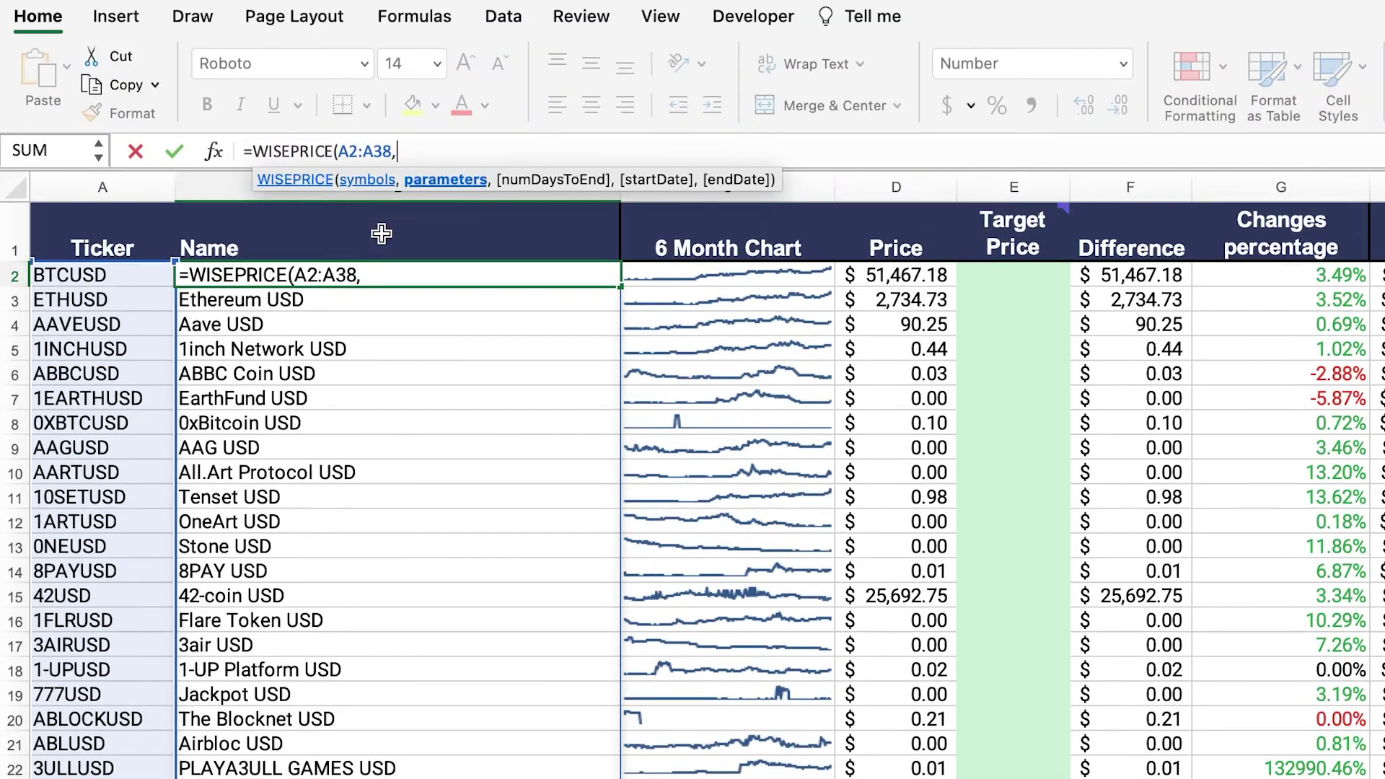
pyautogui.write(')')
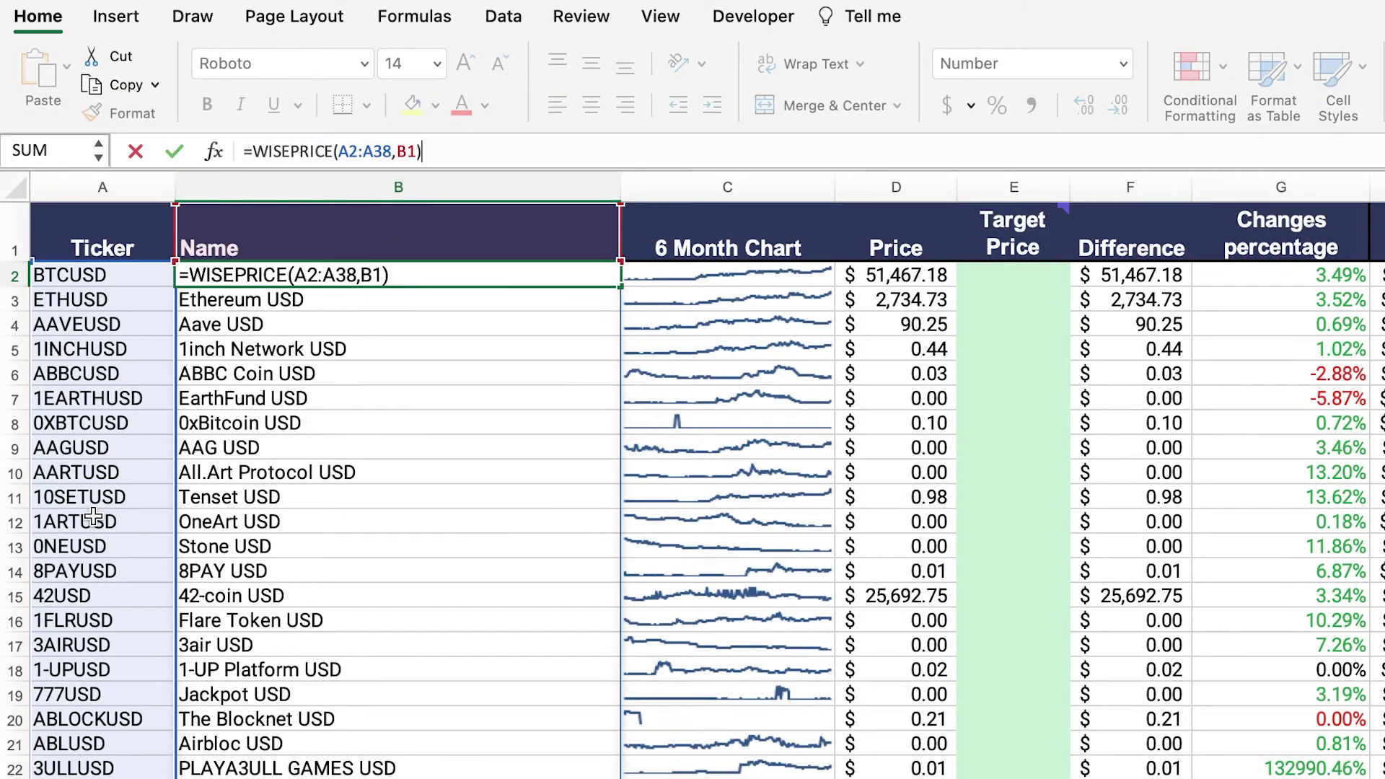
pyautogui.click(359, 150)
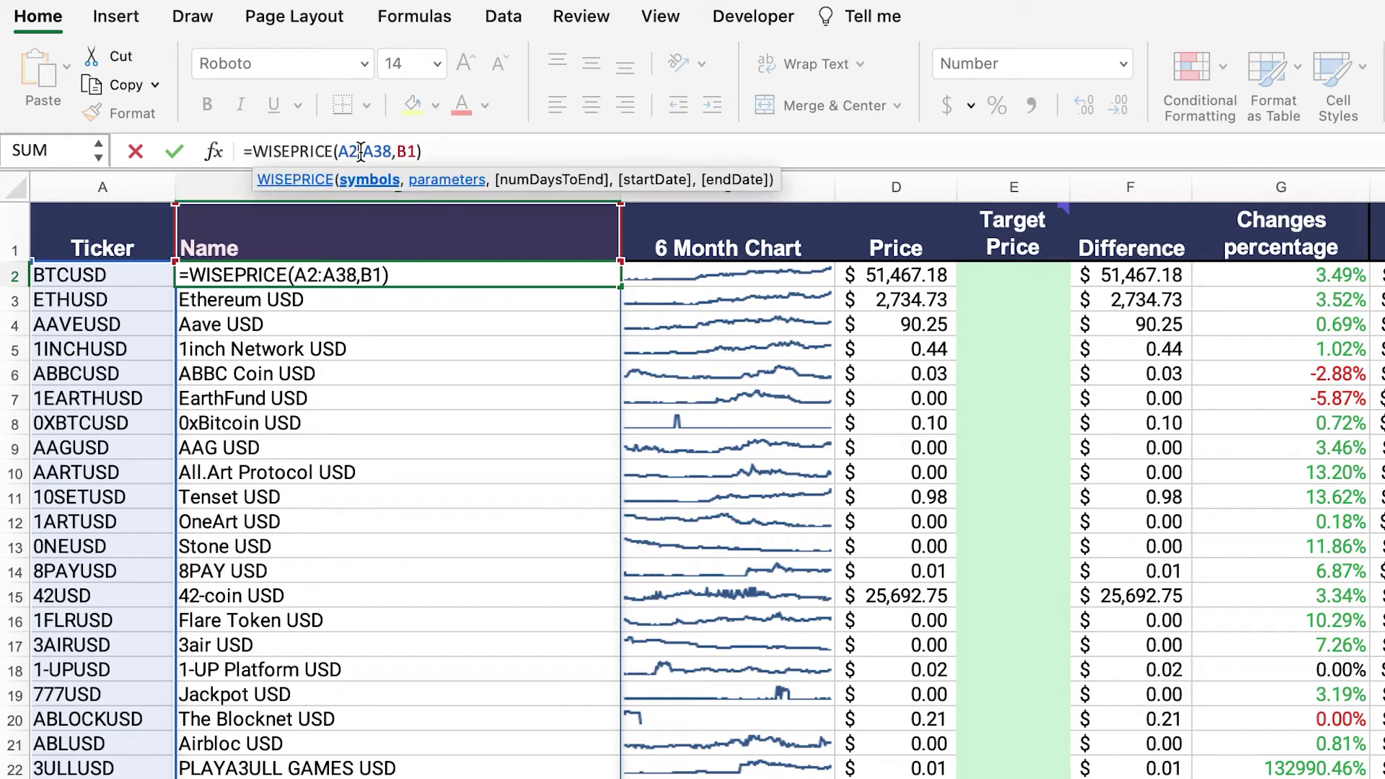
pyautogui.click(413, 150)
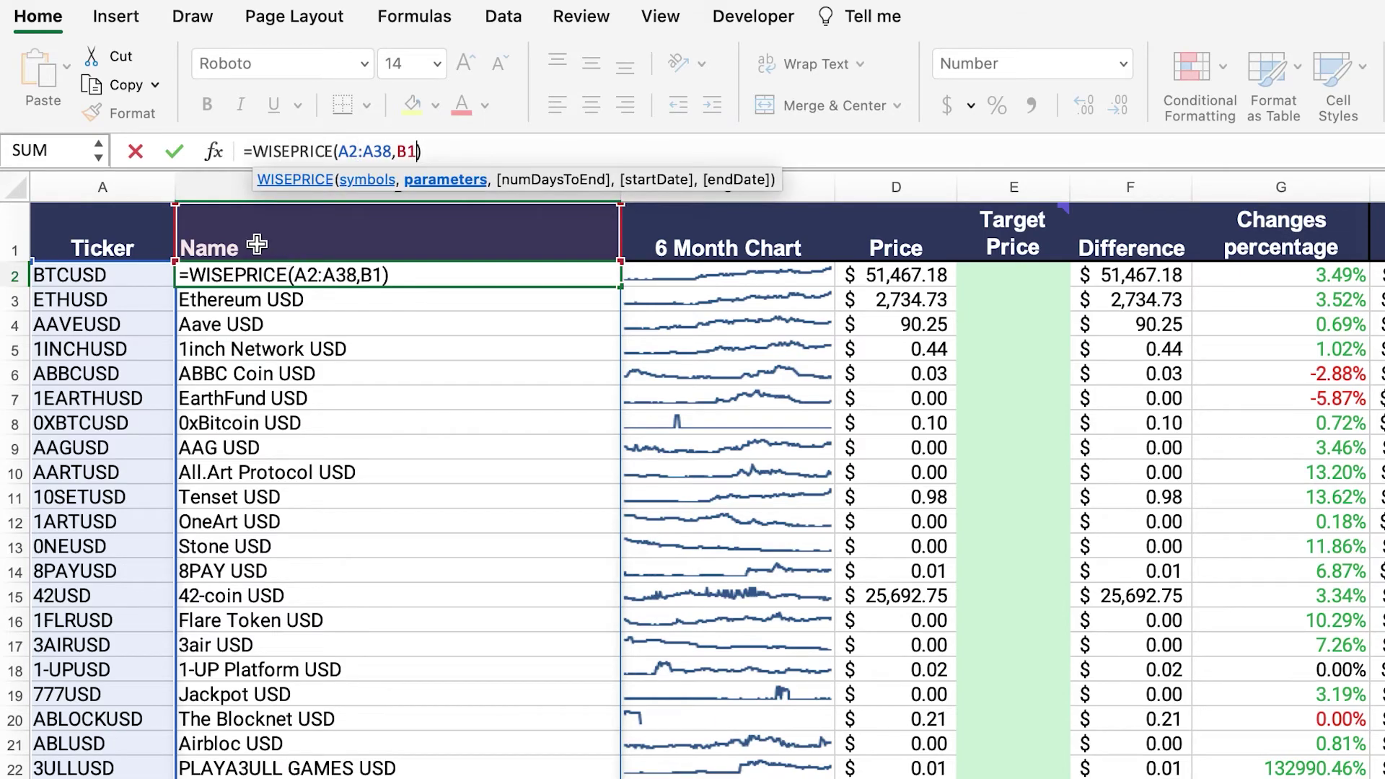
pyautogui.press('Return')
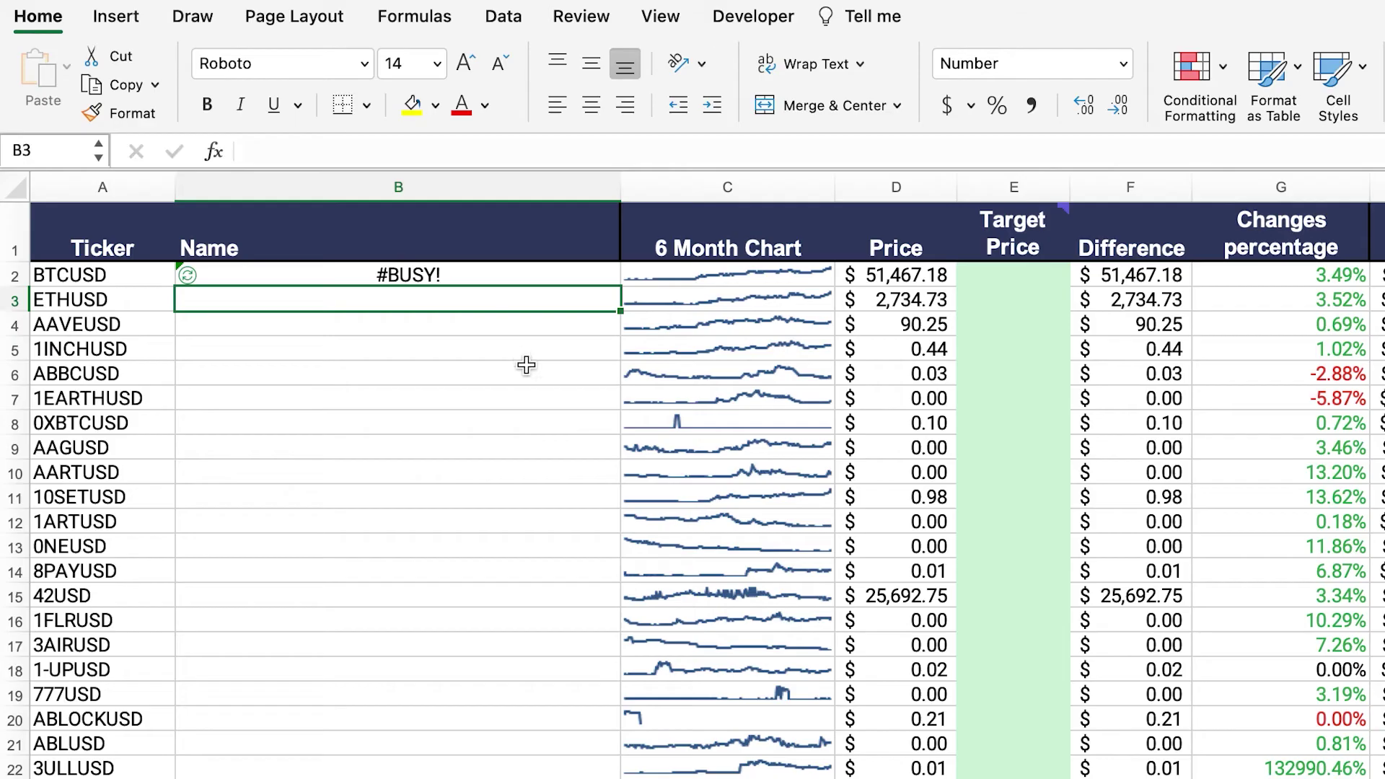
pyautogui.moveTo(385, 280); pyautogui.dragTo(406, 647)
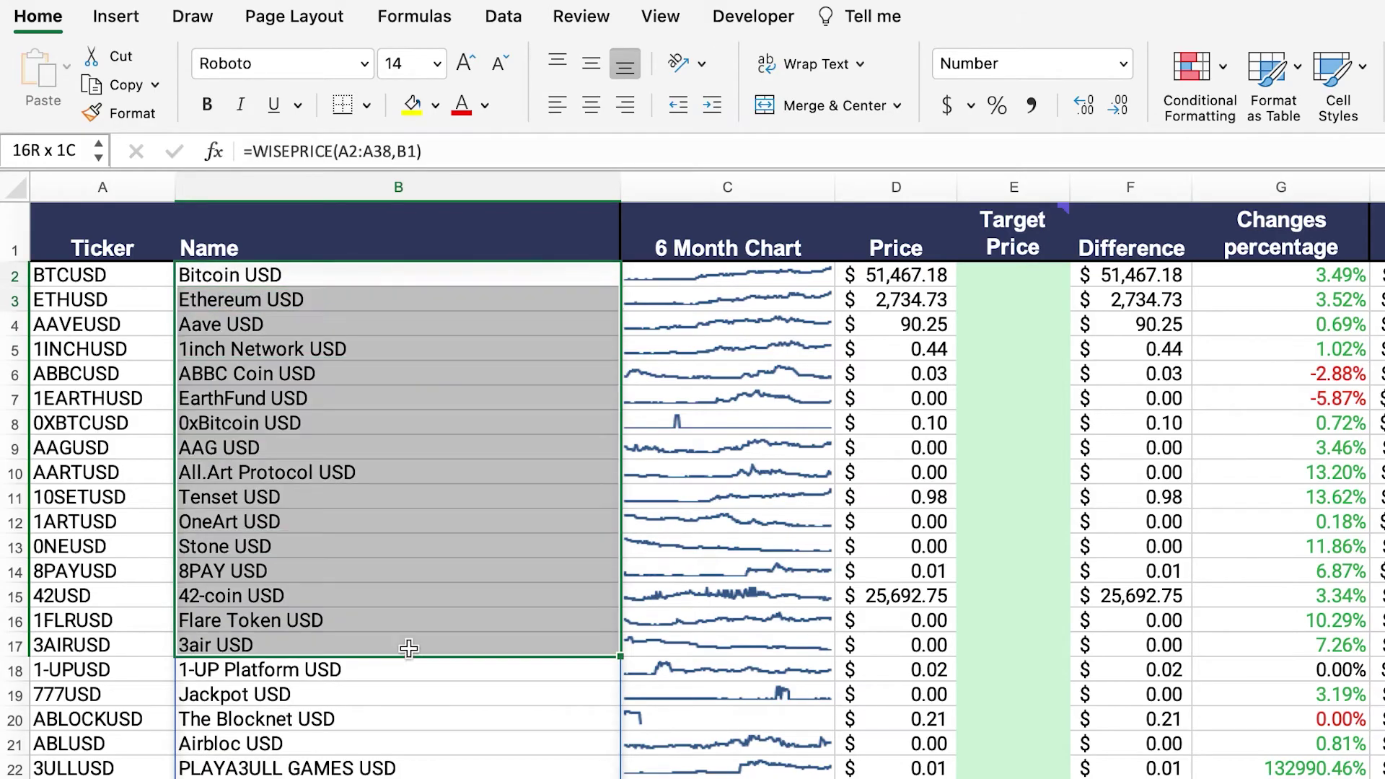
# Examine the WISEPRICE formula in D2, its ticker range and Price header arguments, and the prices it fills down the column
pyautogui.click(913, 274)
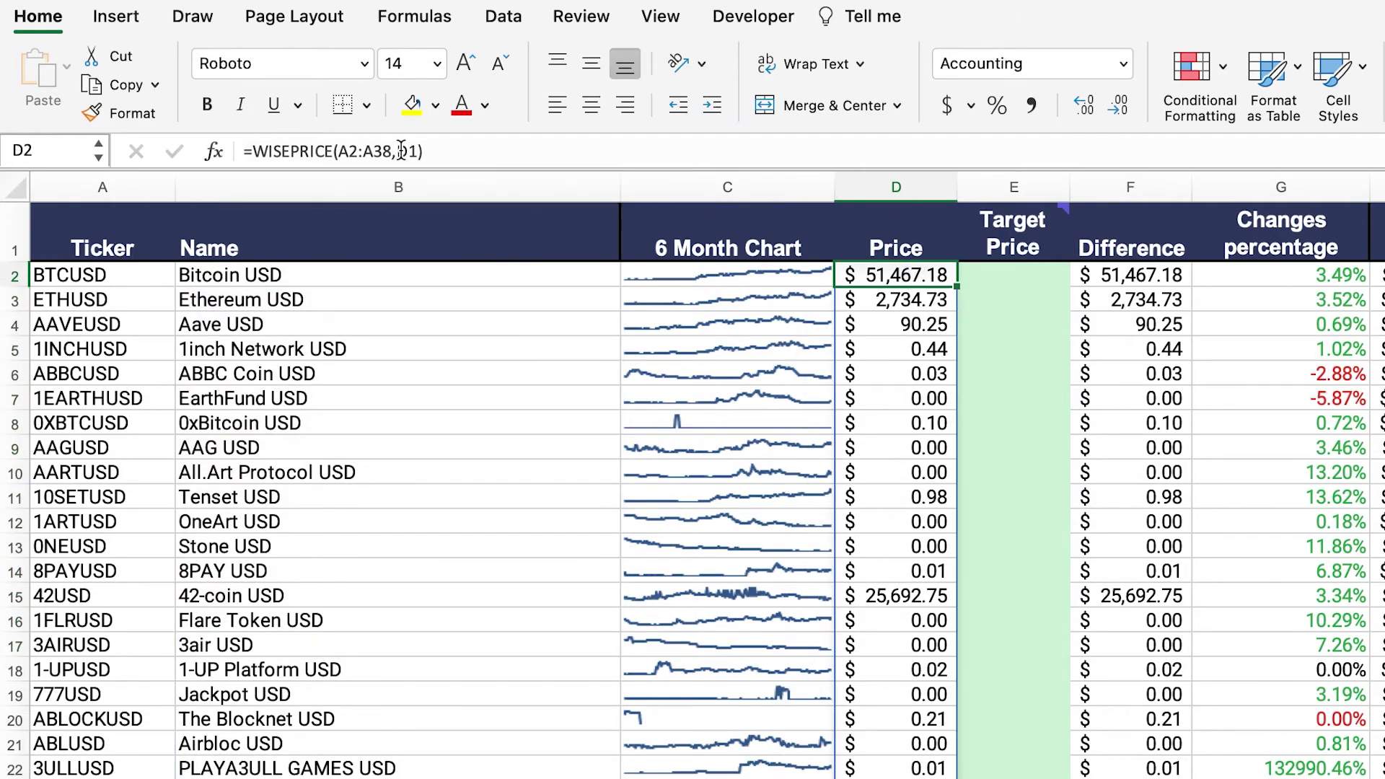
pyautogui.click(368, 150)
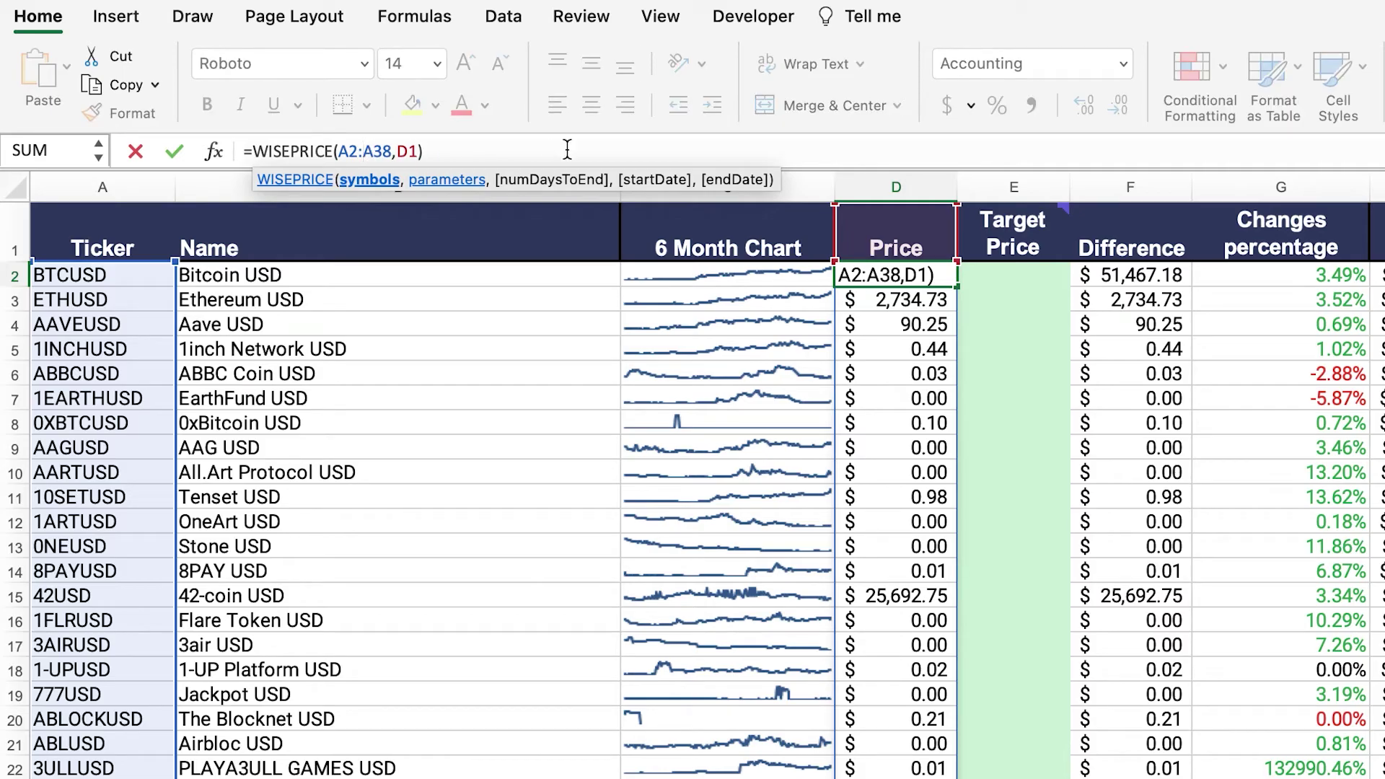
pyautogui.click(419, 151)
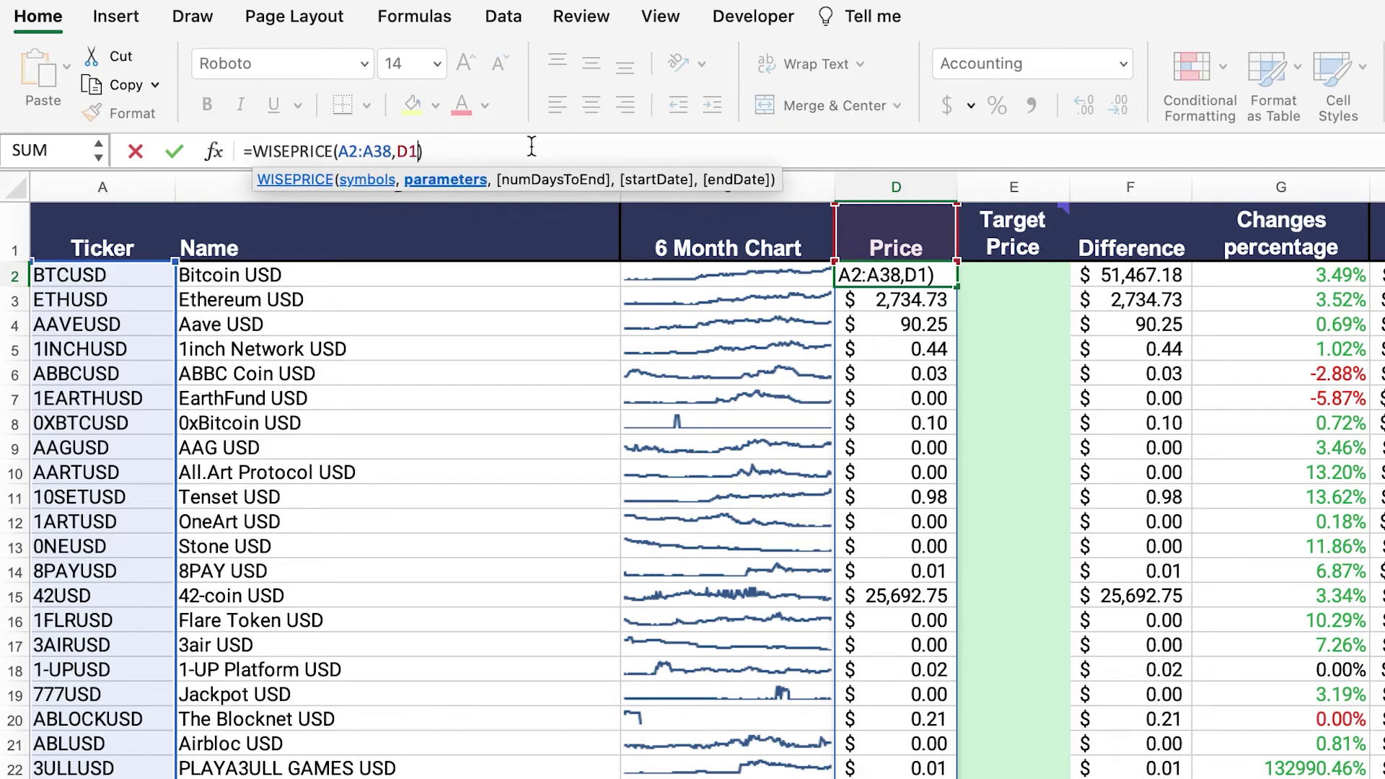
pyautogui.press('Return')
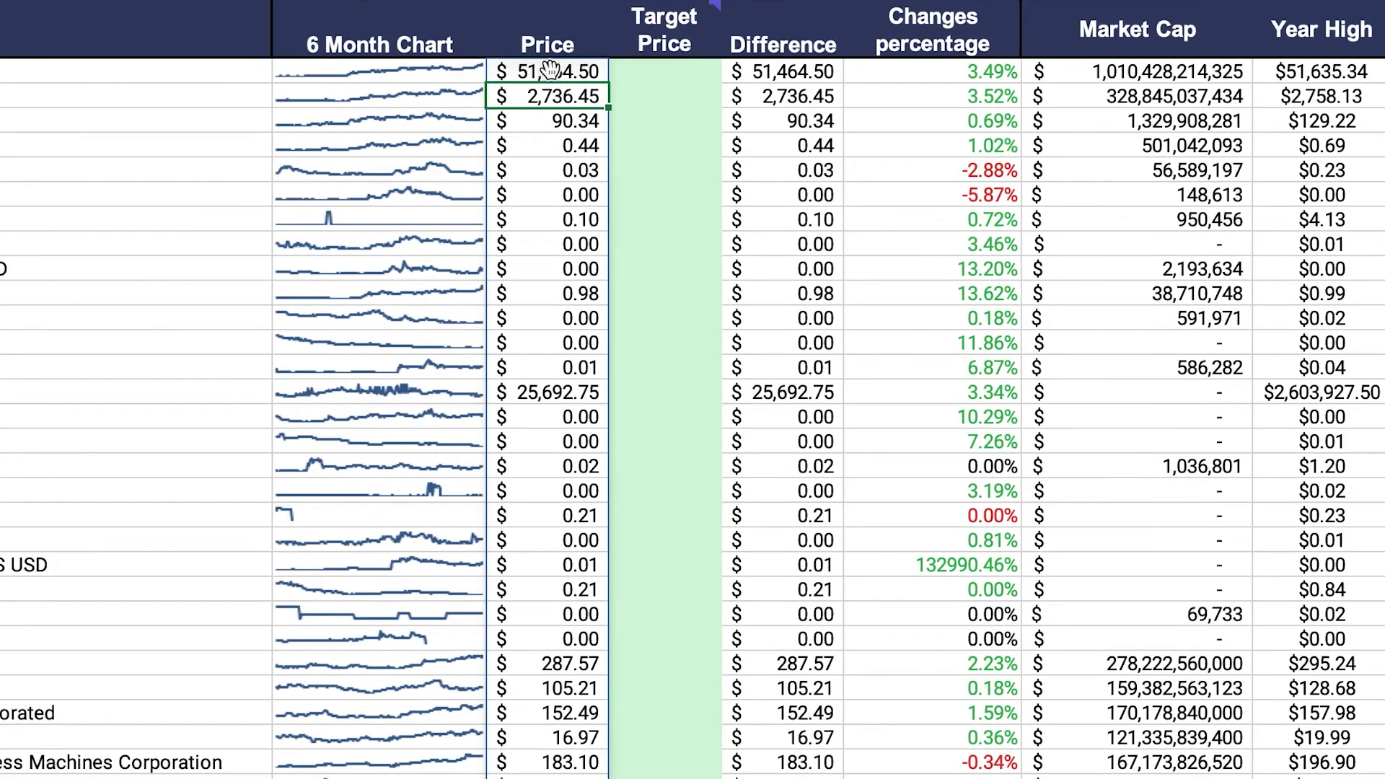
pyautogui.moveTo(870, 275); pyautogui.dragTo(870, 747)
pyautogui.moveTo(522, 545); pyautogui.dragTo(522, 777)
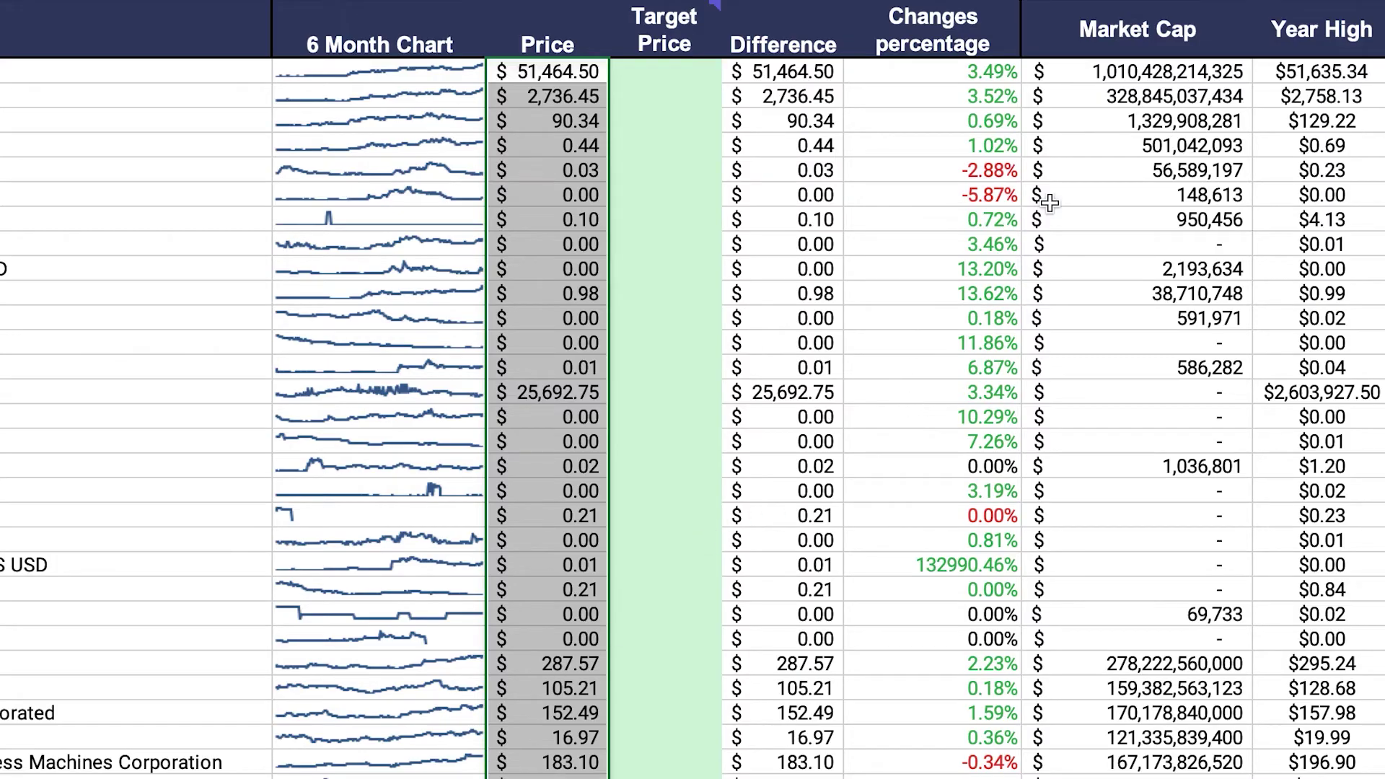
# Examine the H2 WISEPRICE formula and how its H1:J1 argument covers the Market Cap, Year High and Year Low headers
pyautogui.click(1180, 68)
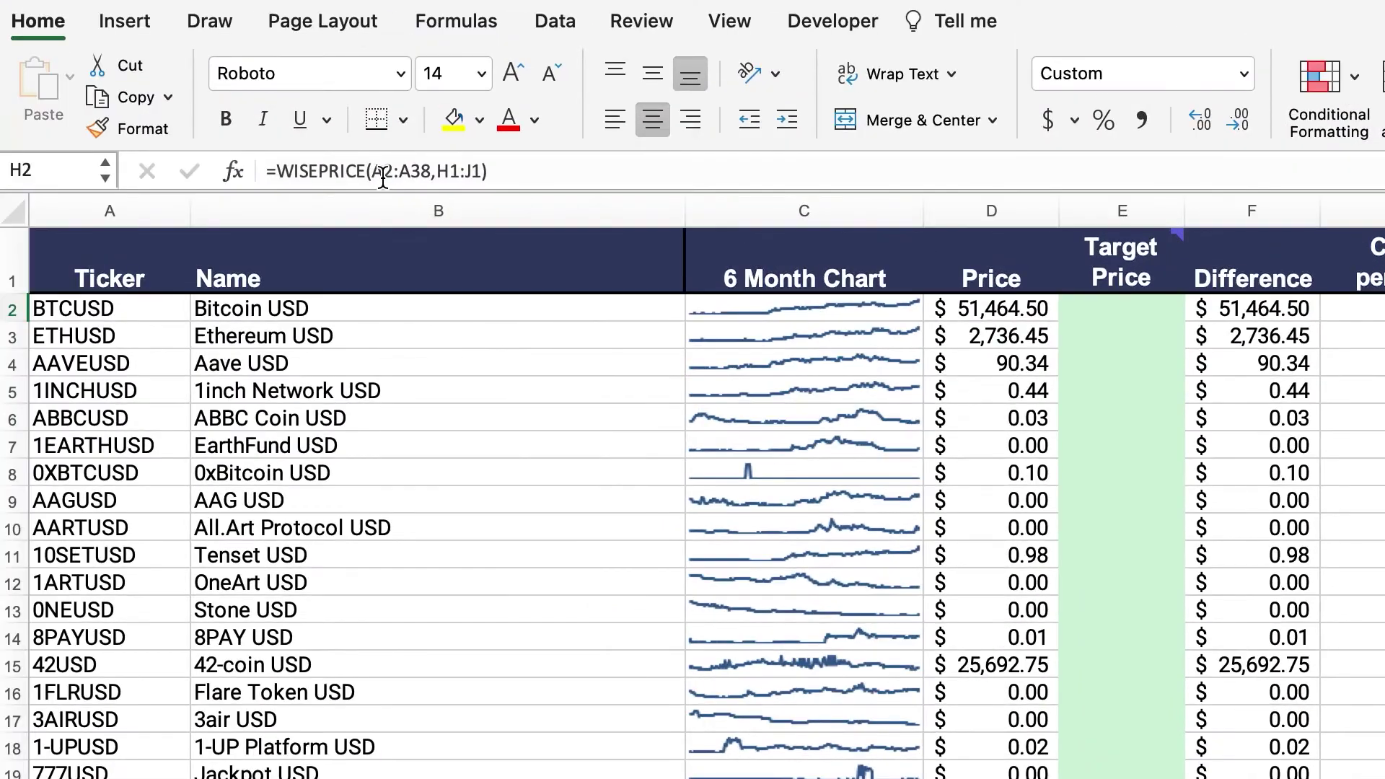
pyautogui.click(382, 173)
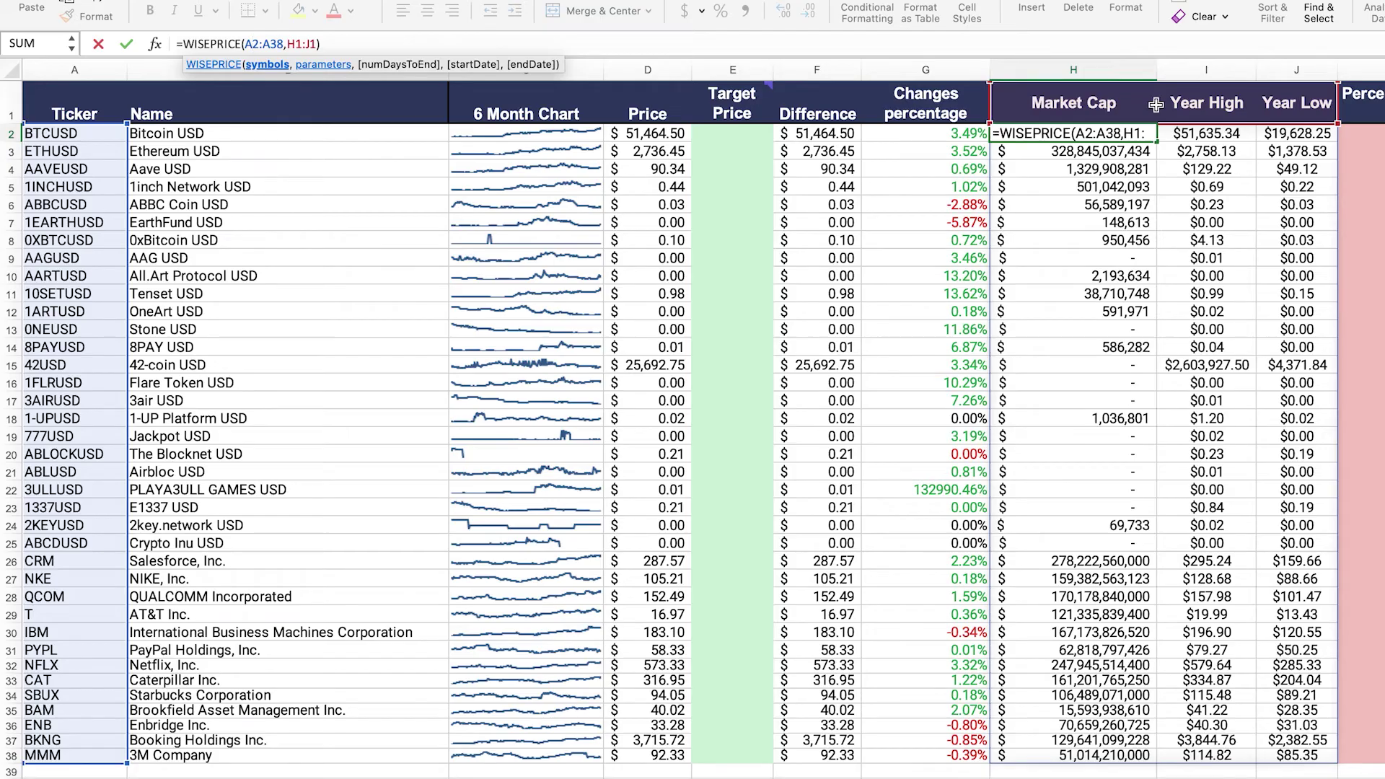
pyautogui.press('Return')
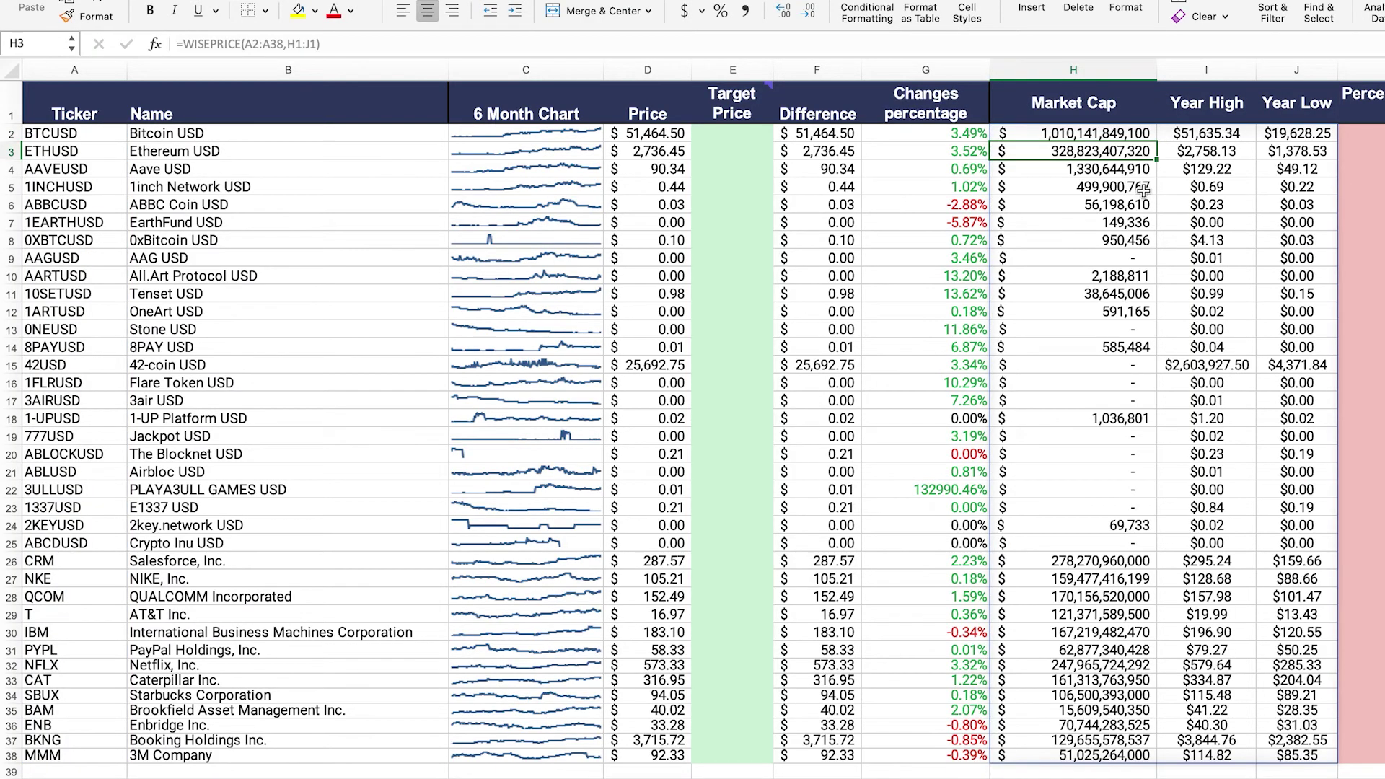
# Open the Wisesheets add-in to view its data and function options, and close it again
pyautogui.click(1261, 8)
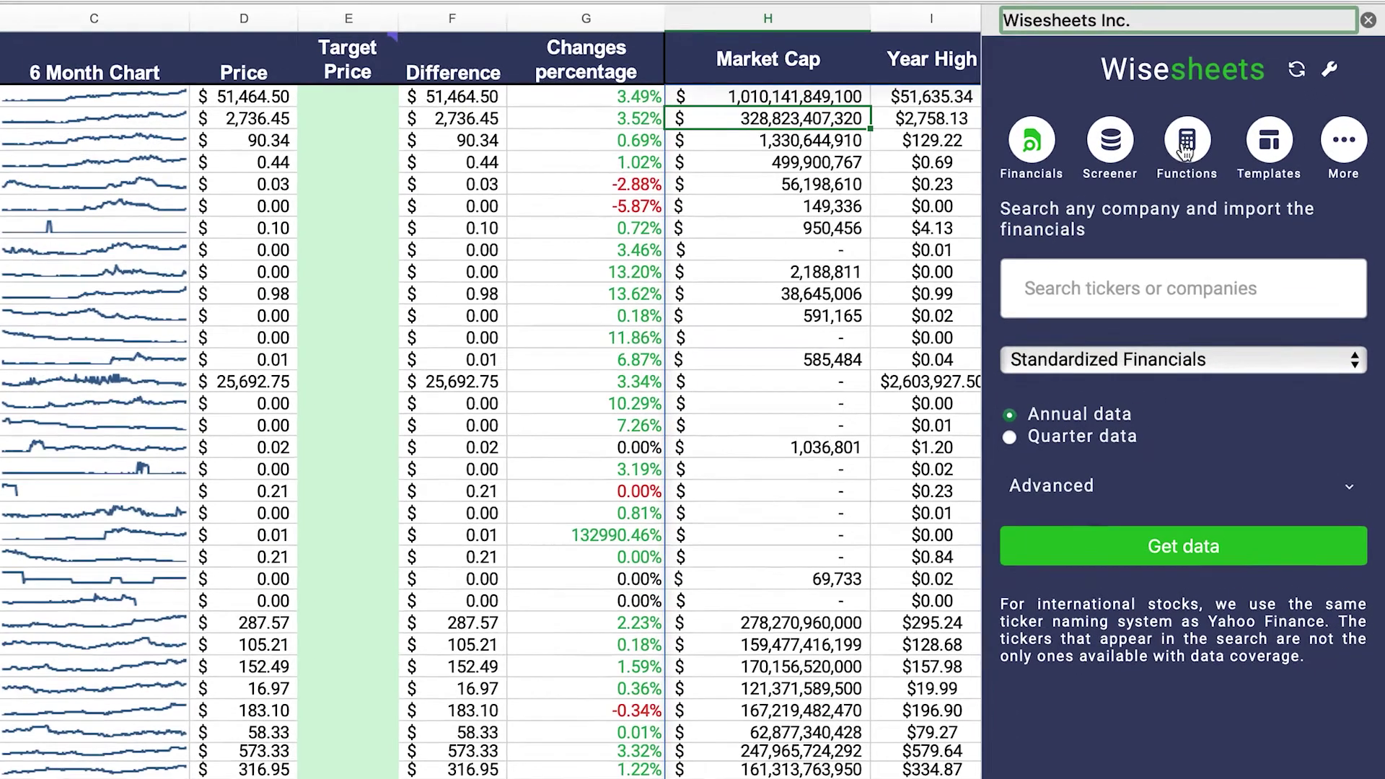
pyautogui.click(1226, 168)
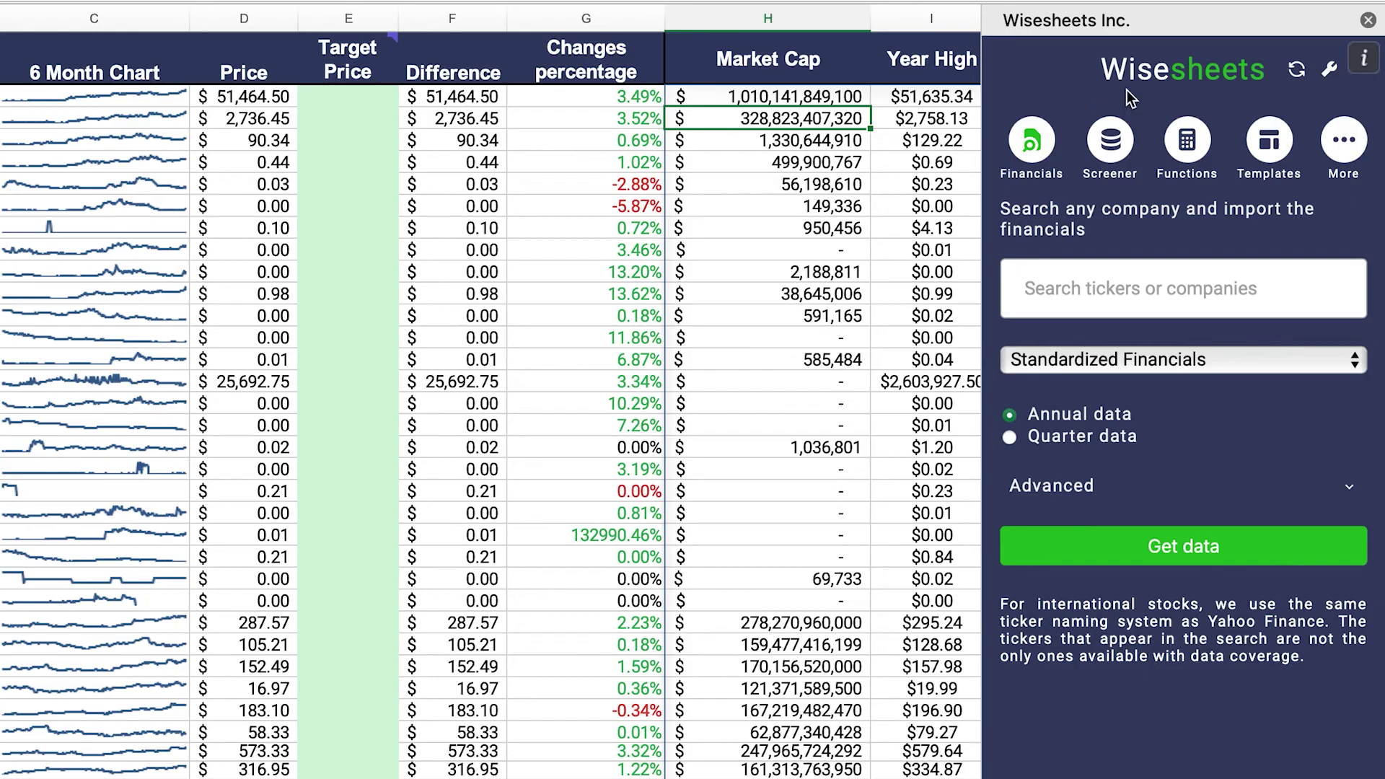
pyautogui.click(1368, 21)
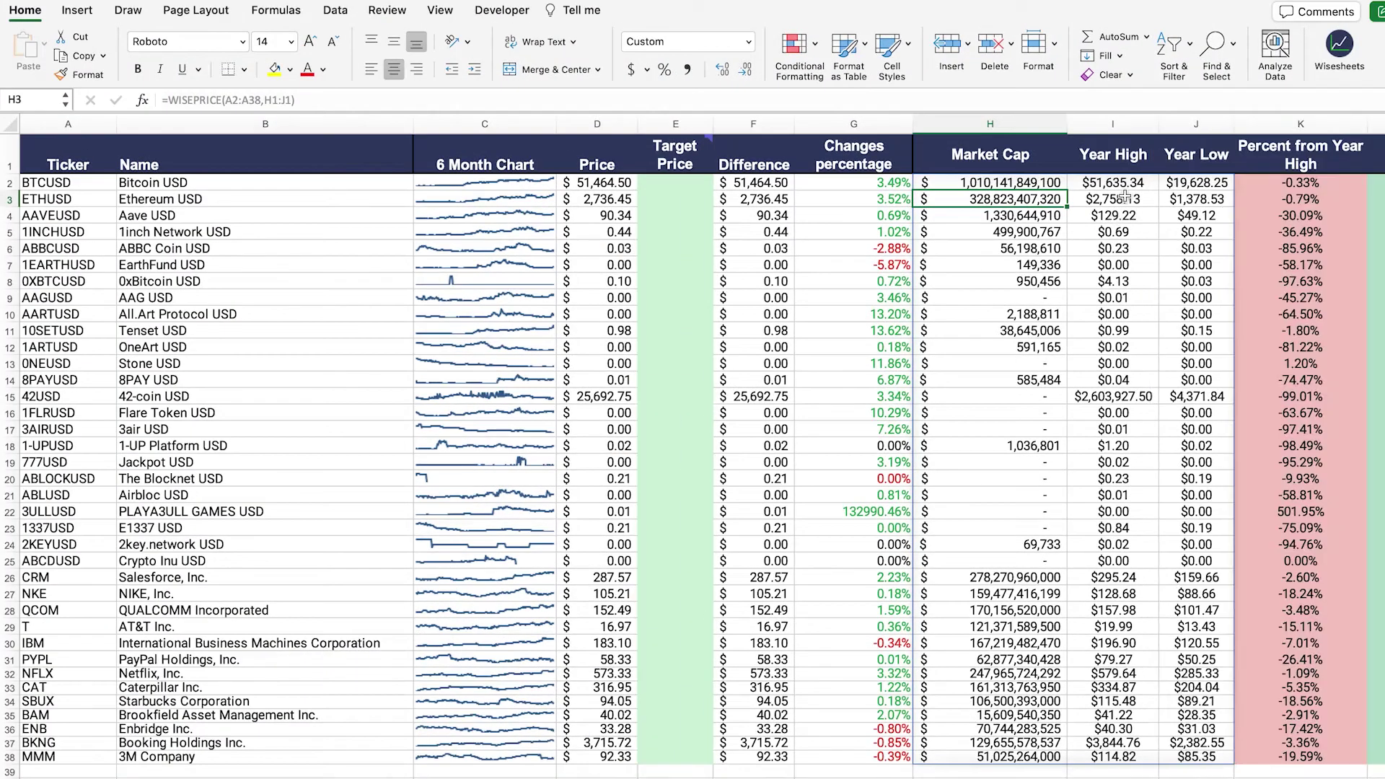
# Start a WISEPRICE function in A1 of the empty sheet with the chart, using "btcusd" as the symbol
pyautogui.hscroll(3, 1125, 202)
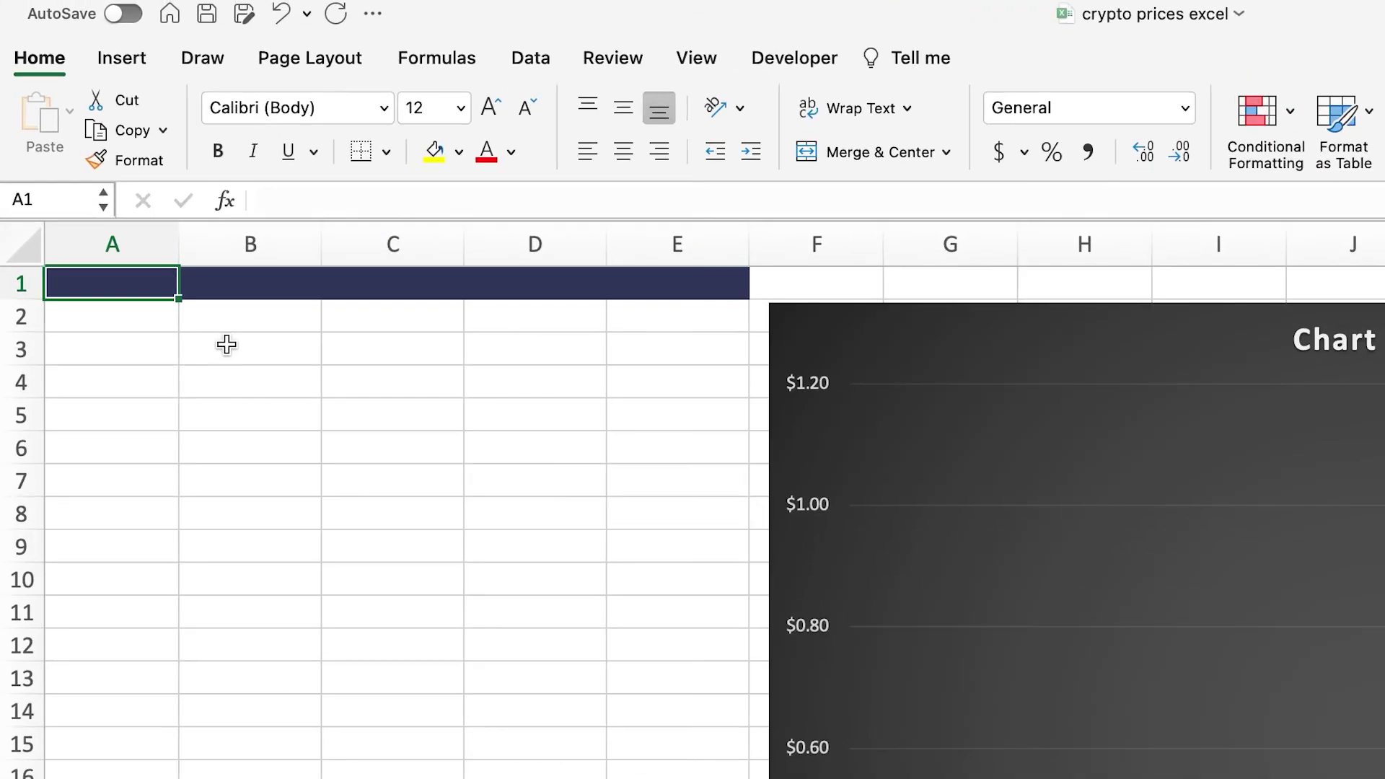
pyautogui.write('=')
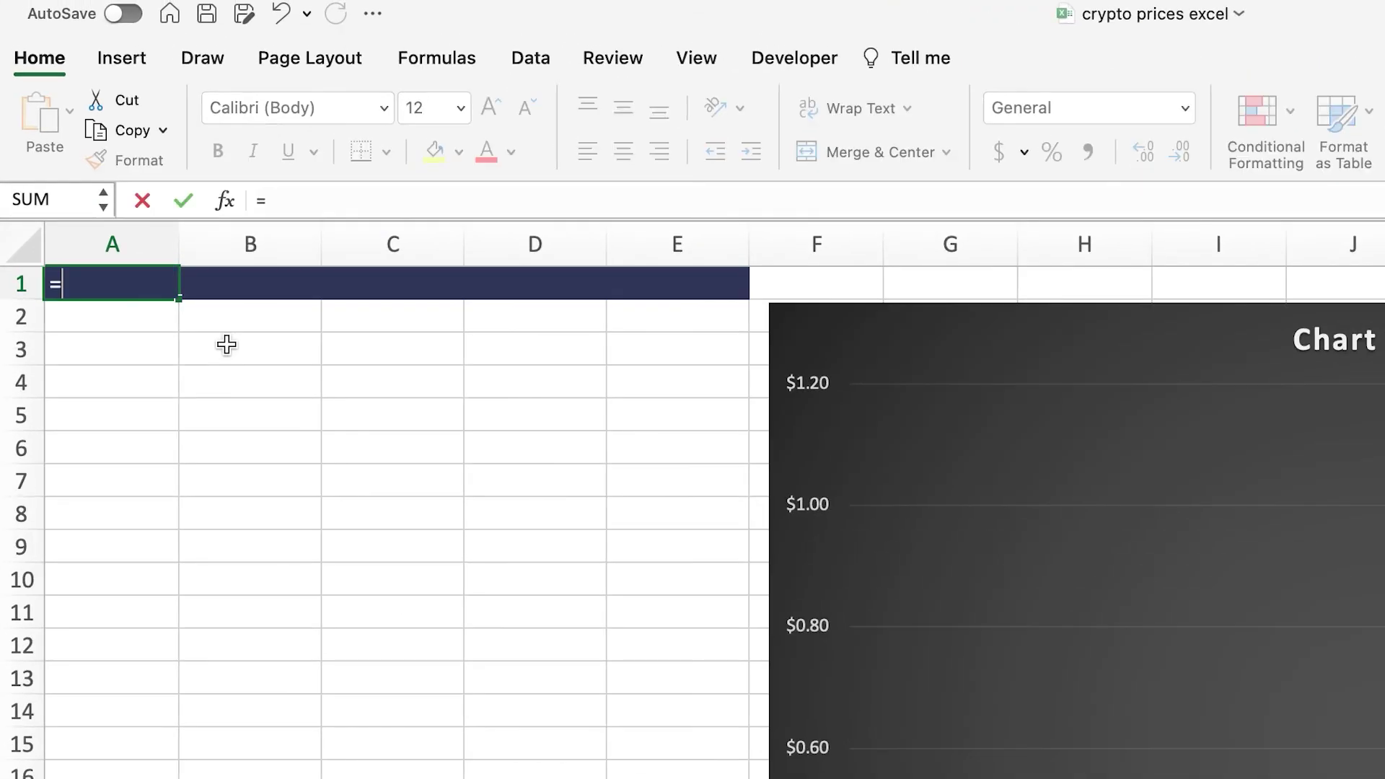
pyautogui.write('wis')
pyautogui.press('Down')
pyautogui.press('Down')
pyautogui.press('Tab')
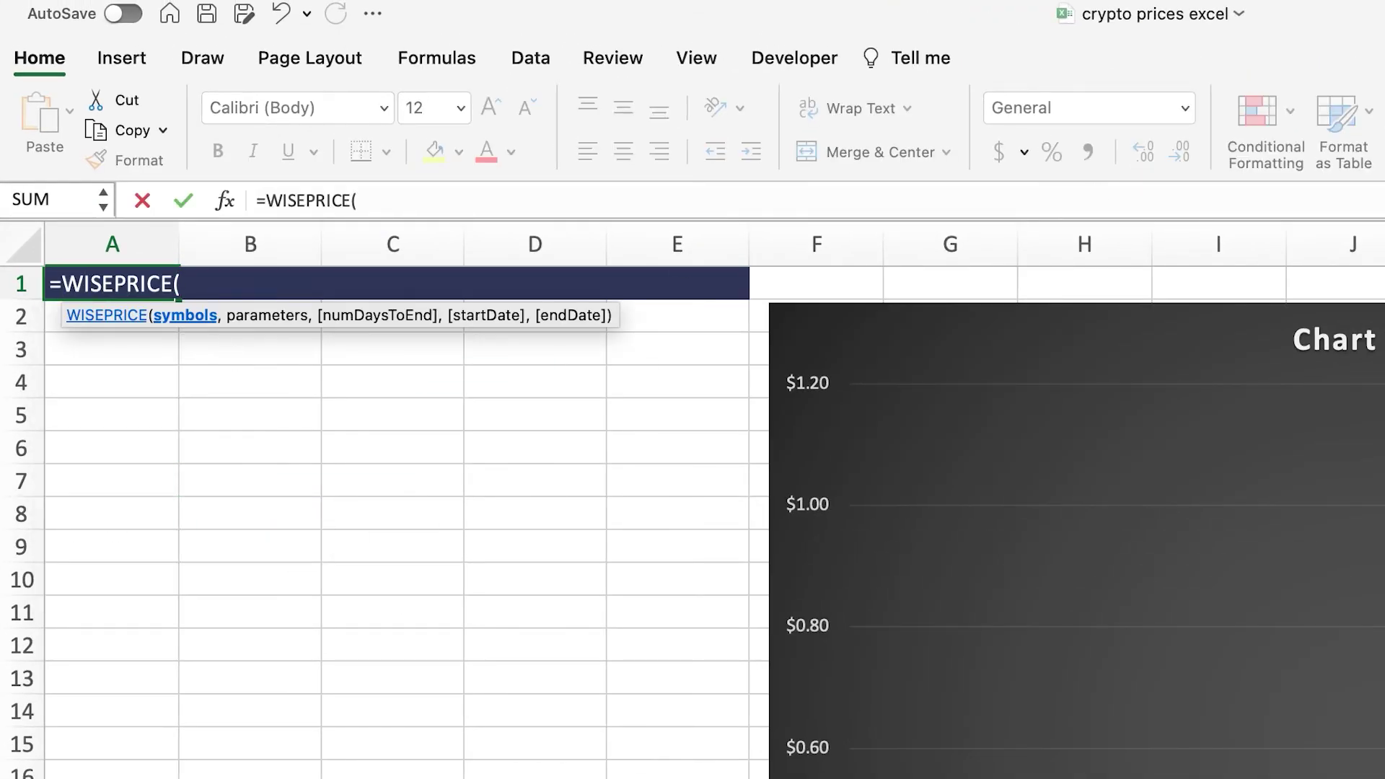
pyautogui.press('Return')
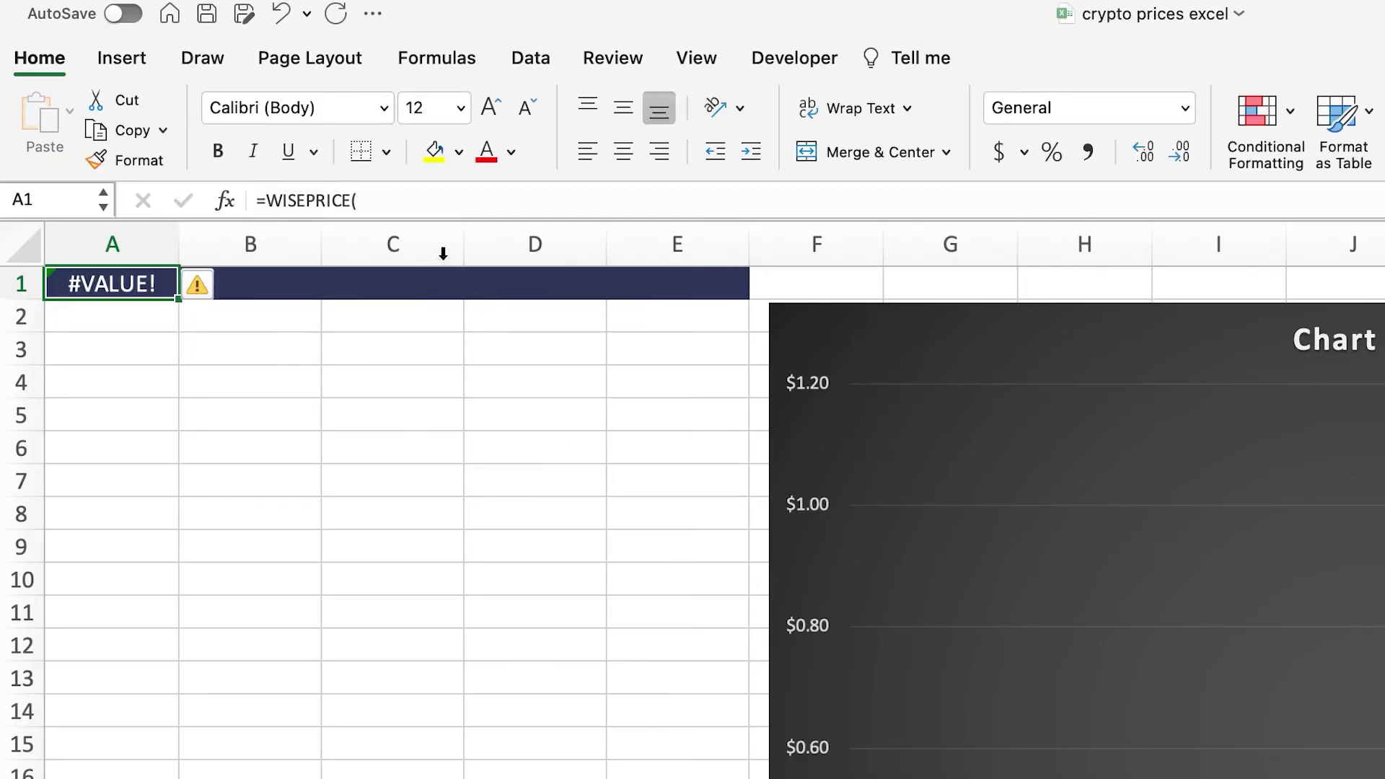
pyautogui.click(418, 198)
pyautogui.write('"btc')
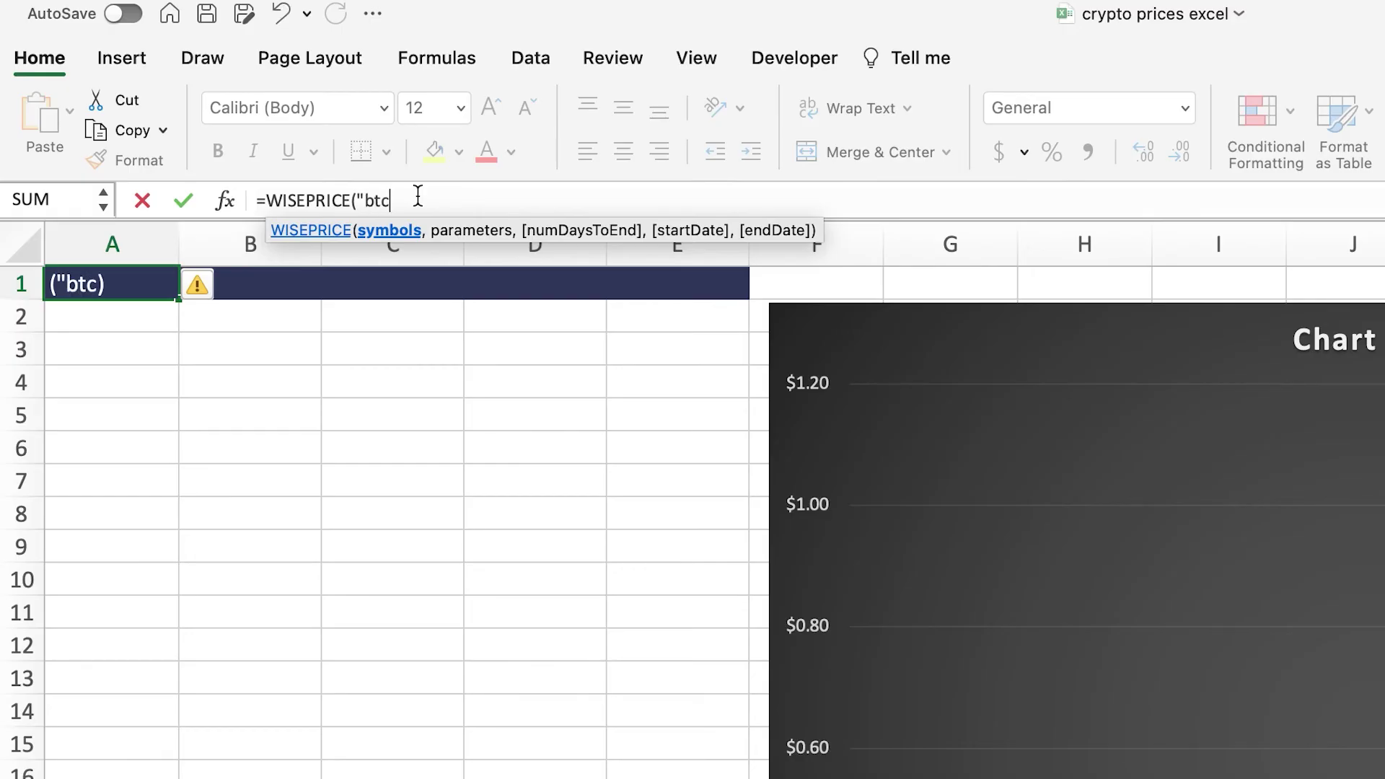
pyautogui.write('usd",')
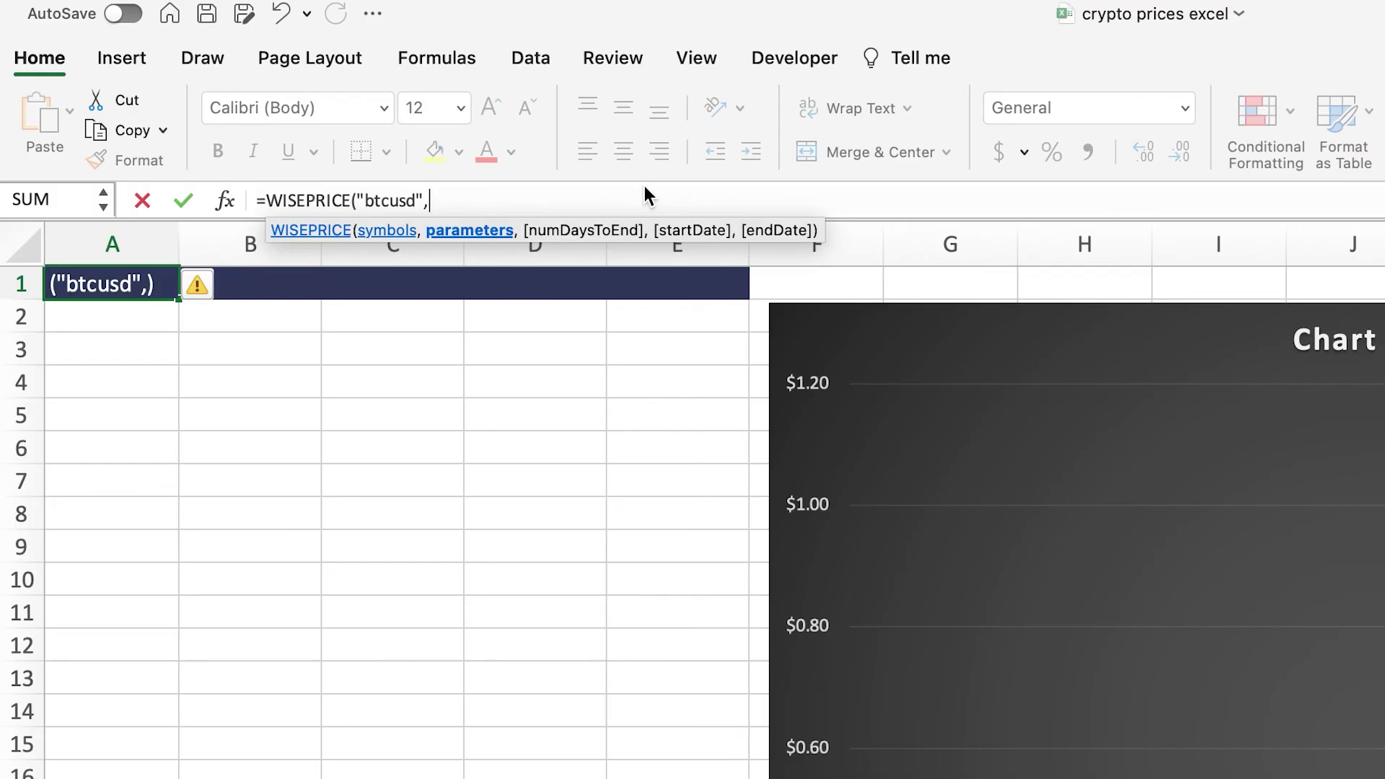
# Add the parameters {"open", "high", "low", "close"} and 30 for the number of days, and enter the WISEPRICE formula
pyautogui.write('{"open", "high')
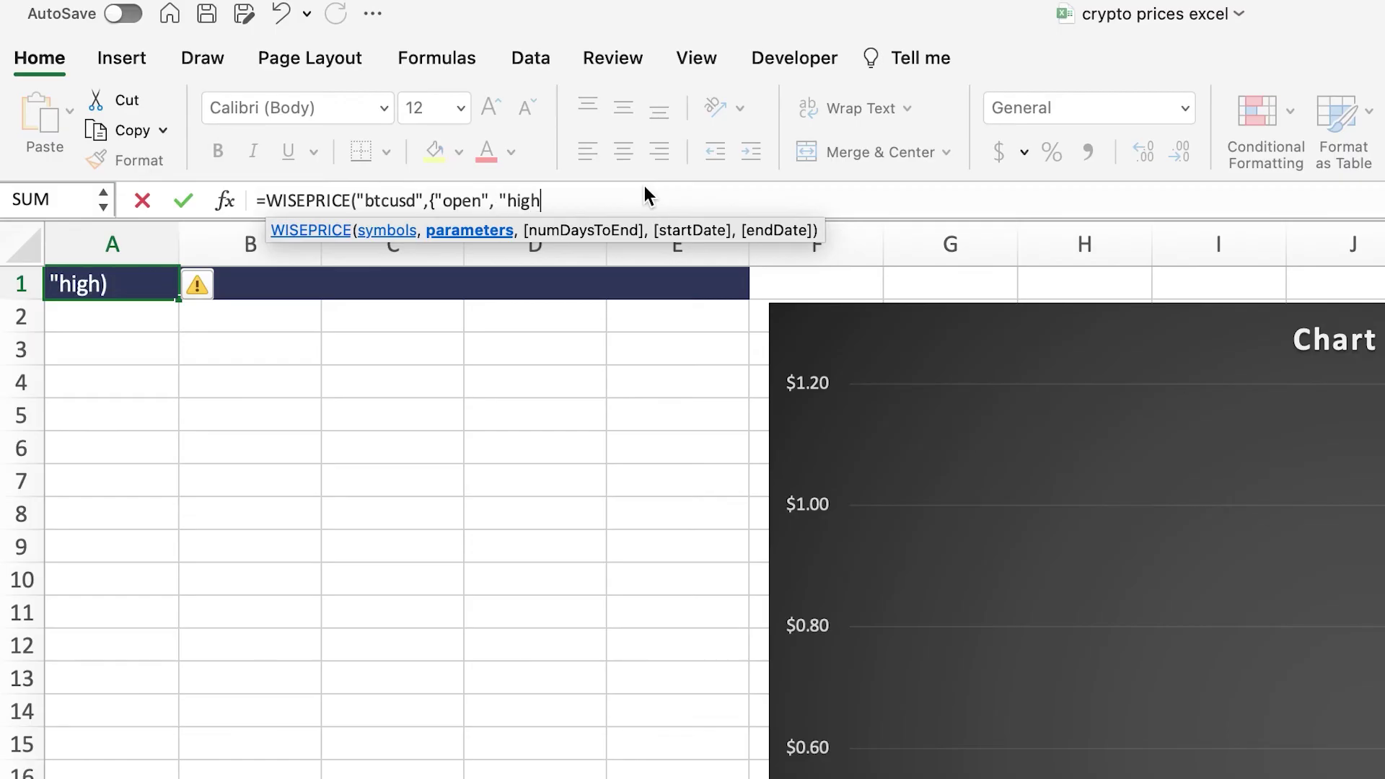
pyautogui.write('", "low", "close"}')
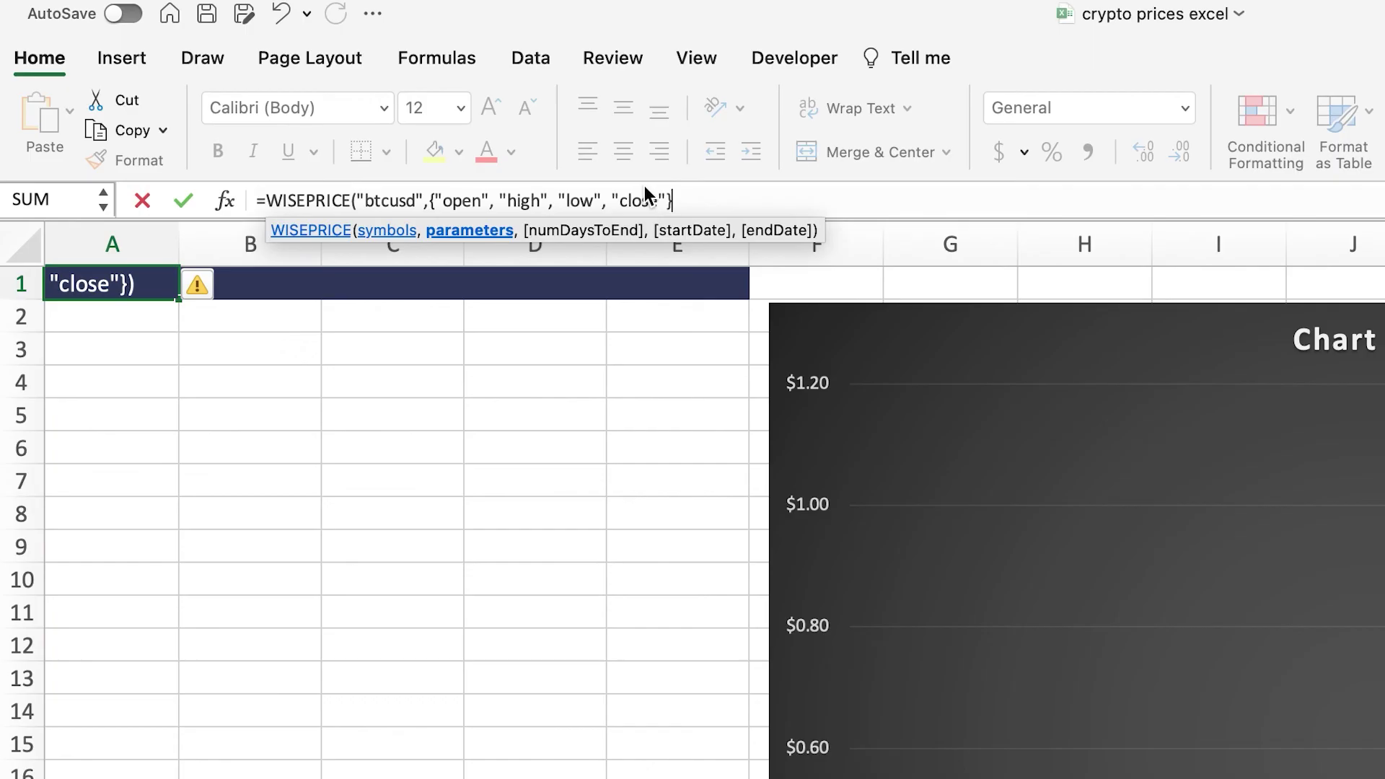
pyautogui.write(',')
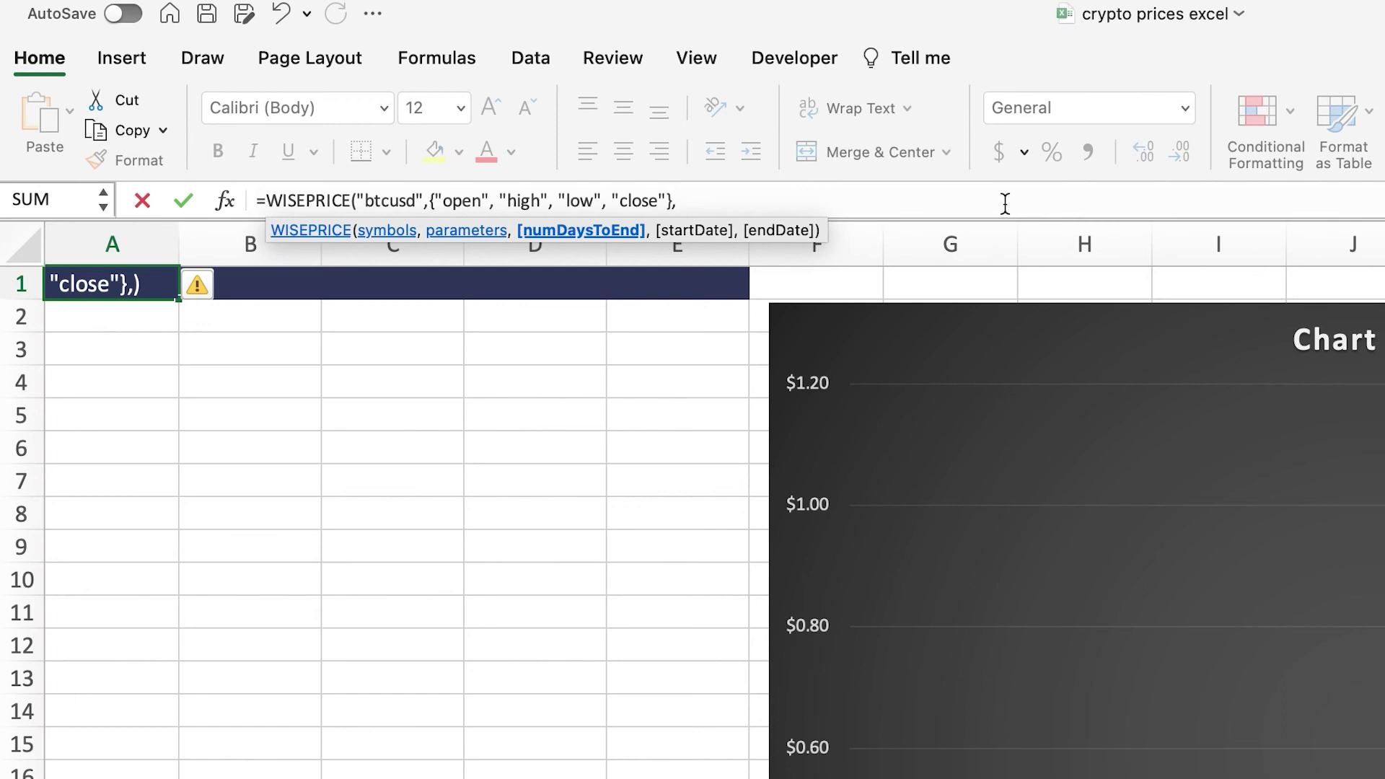
pyautogui.write('30,,')
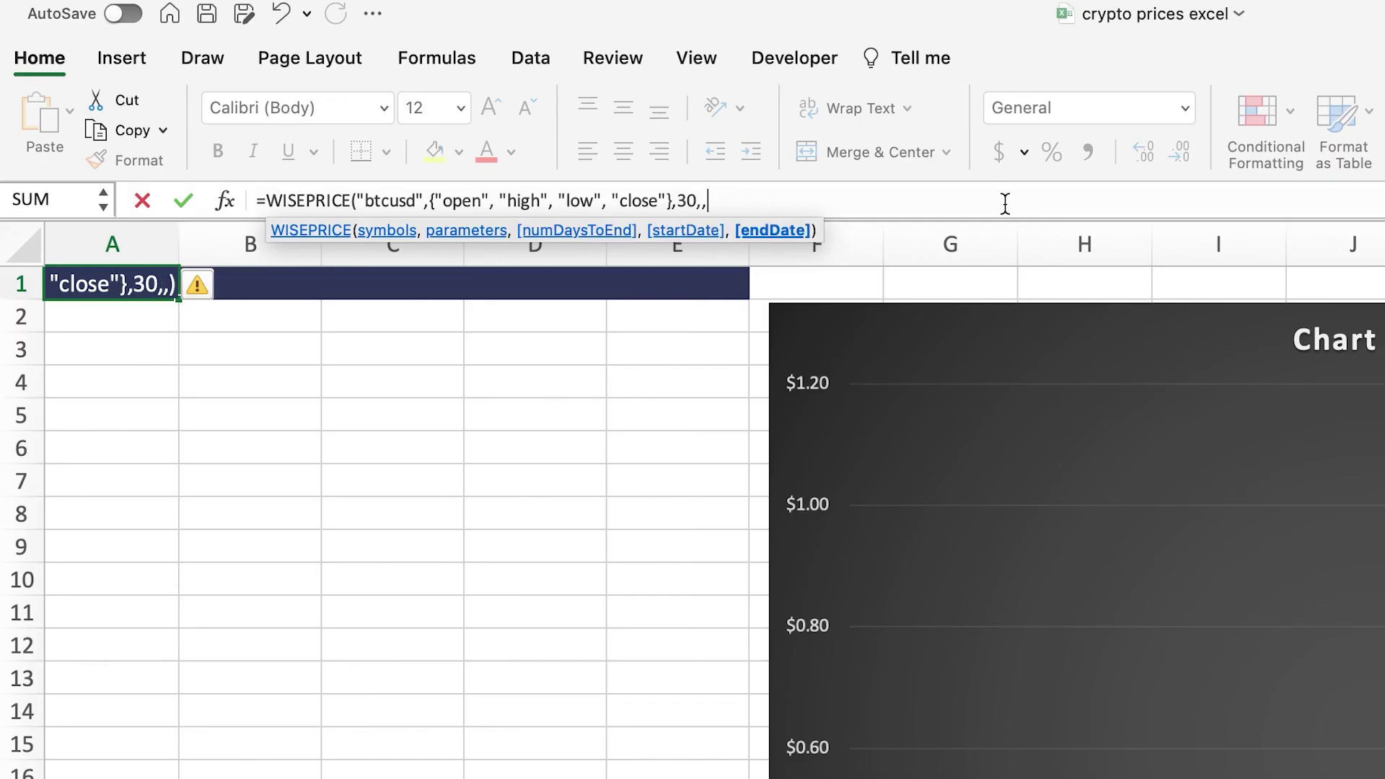
pyautogui.press('BackSpace')
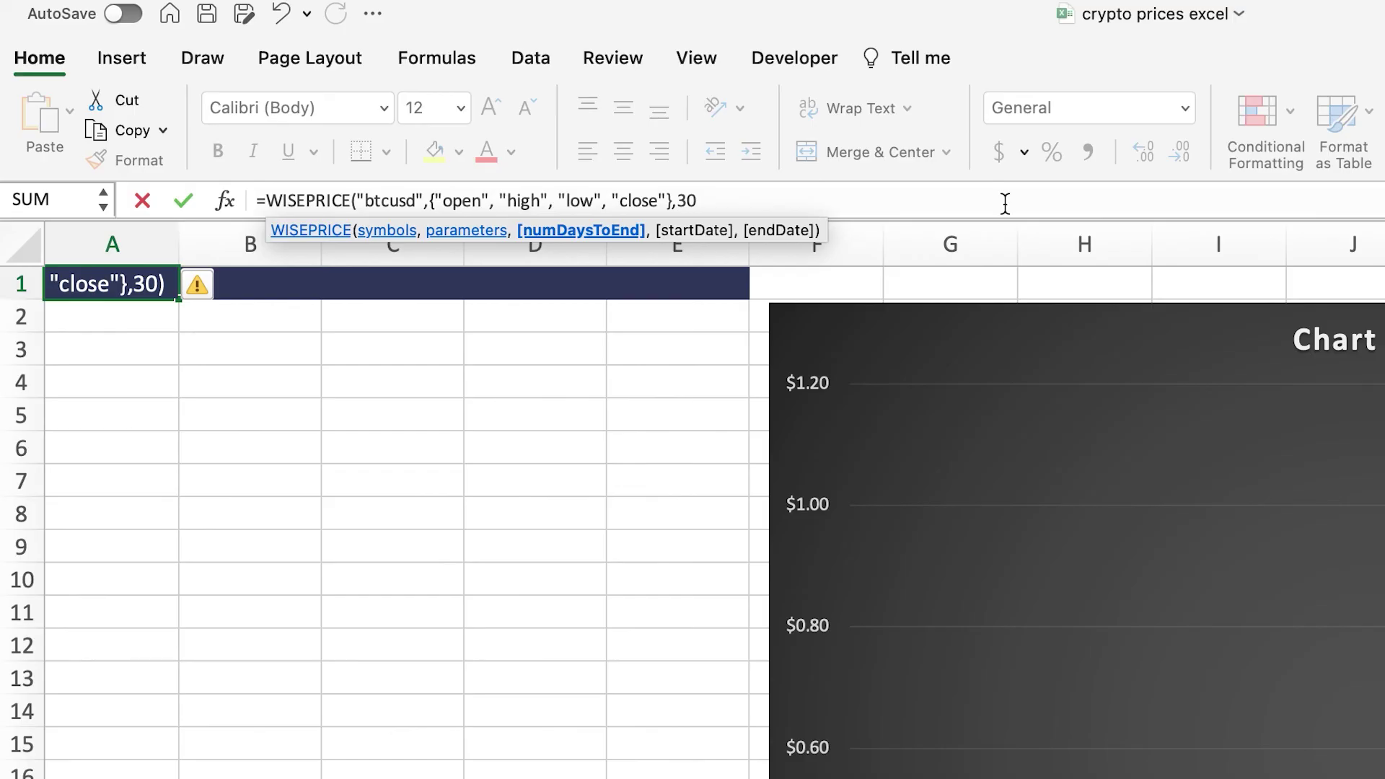
pyautogui.press('Return')
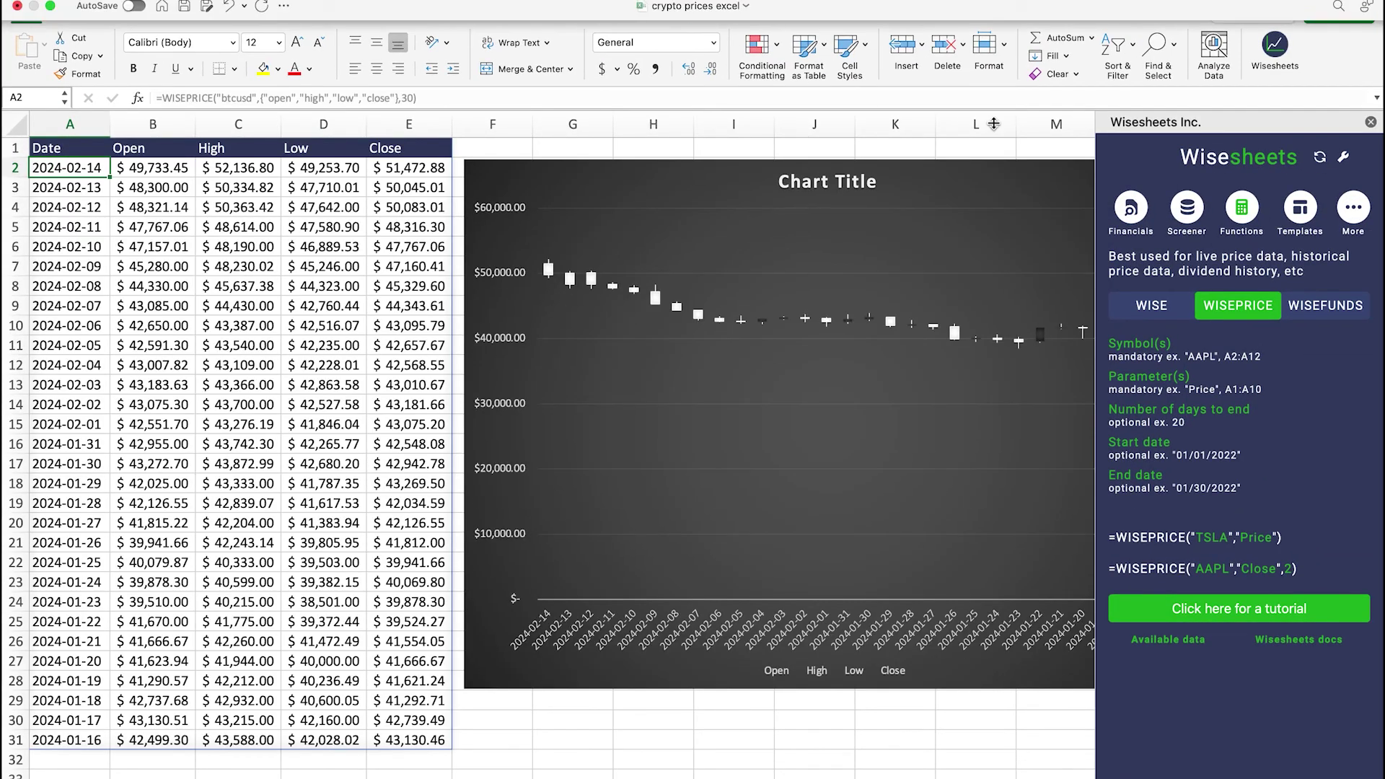
# Close the Wisesheets pane and examine the historical dates, the price columns and the linked candlestick chart
pyautogui.click(1371, 124)
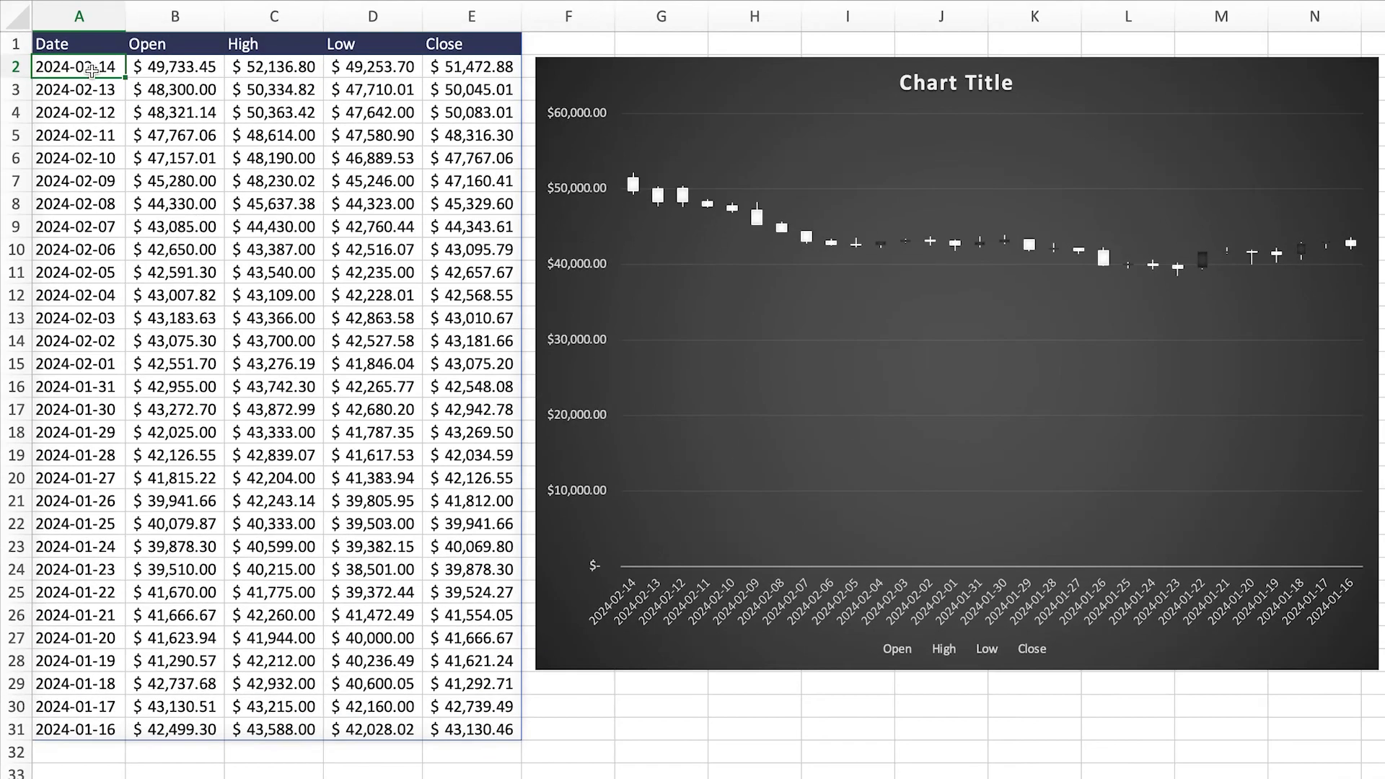
pyautogui.moveTo(70, 167); pyautogui.dragTo(30, 429)
pyautogui.moveTo(32, 369); pyautogui.dragTo(30, 668)
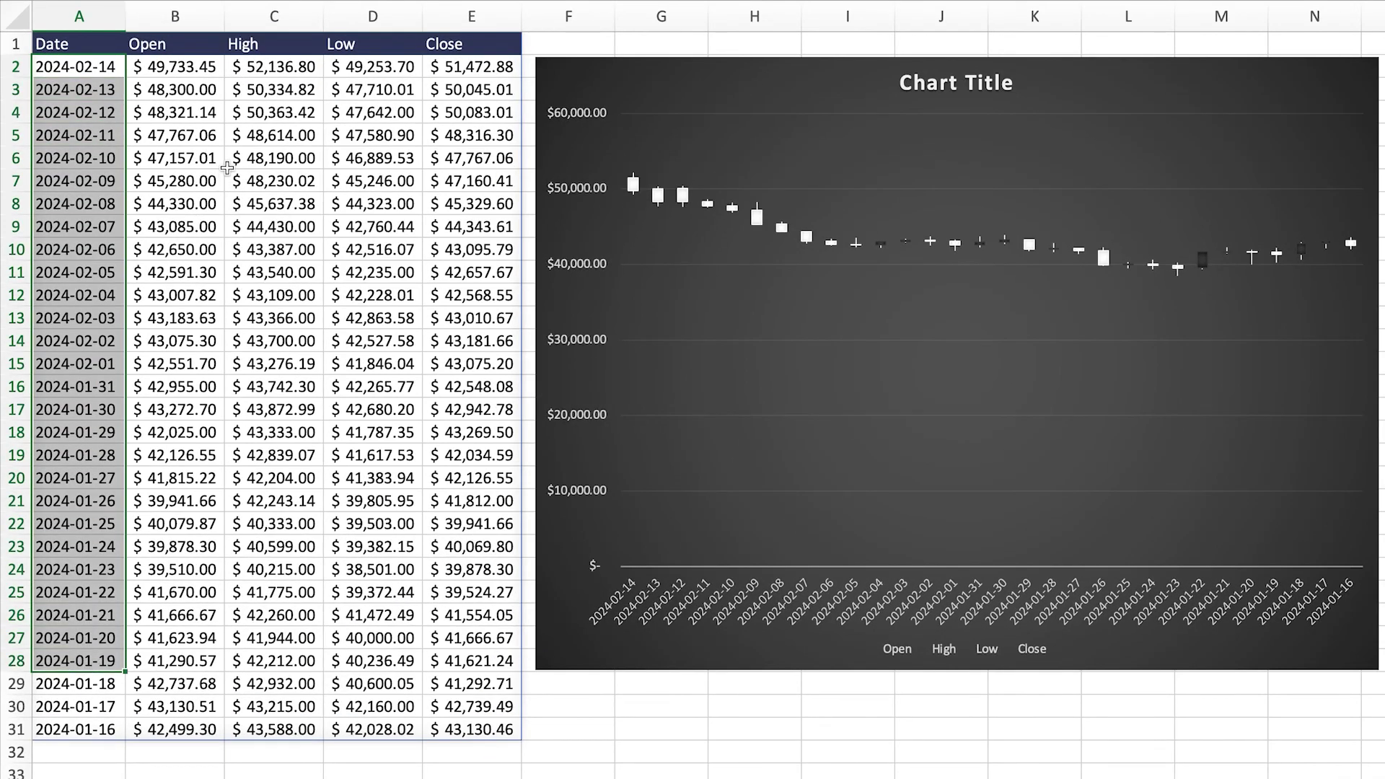
pyautogui.click(194, 130)
pyautogui.click(1153, 103)
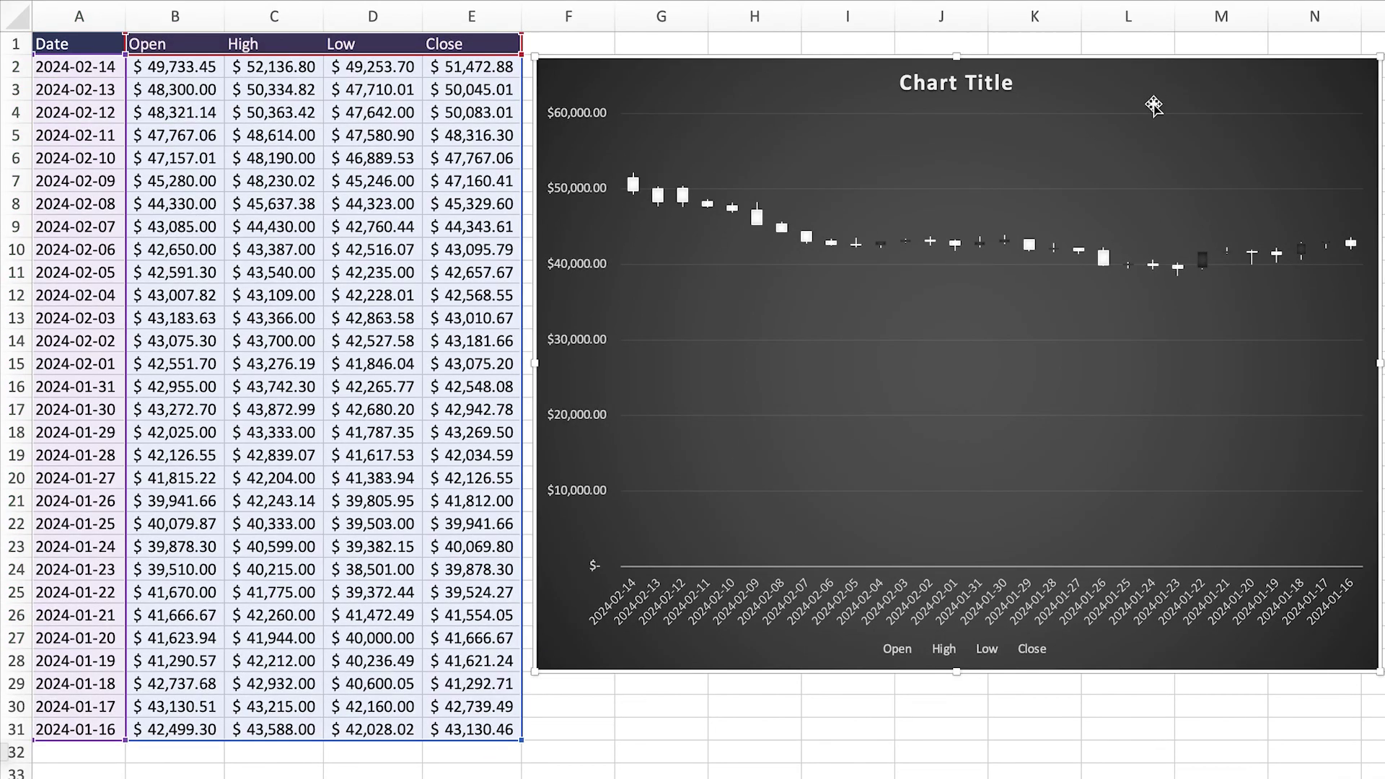